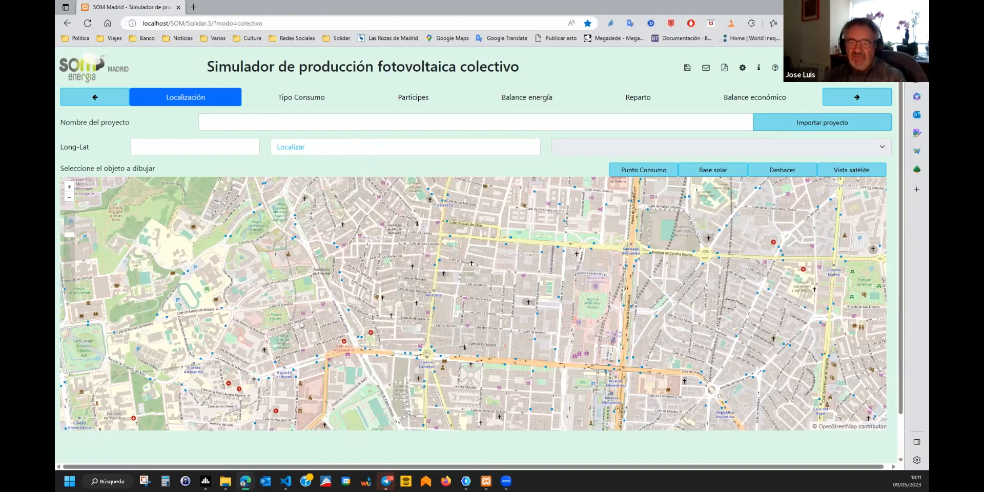
left_click(417, 149)
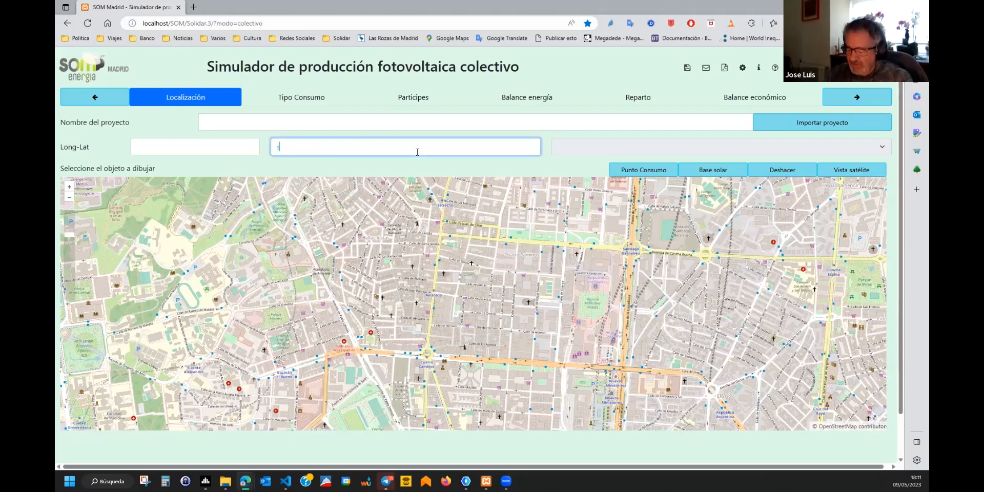
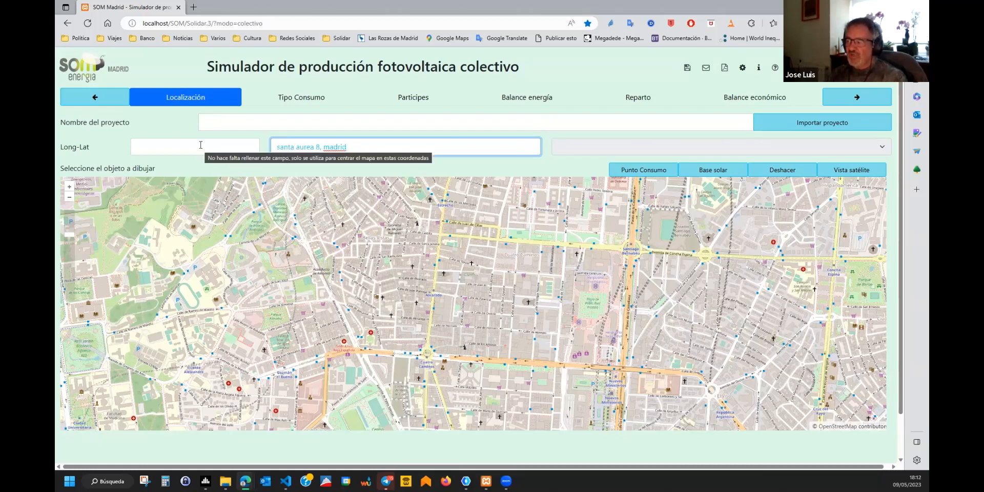
Look over the Contacto form, then dismiss it.
left_click(706, 69)
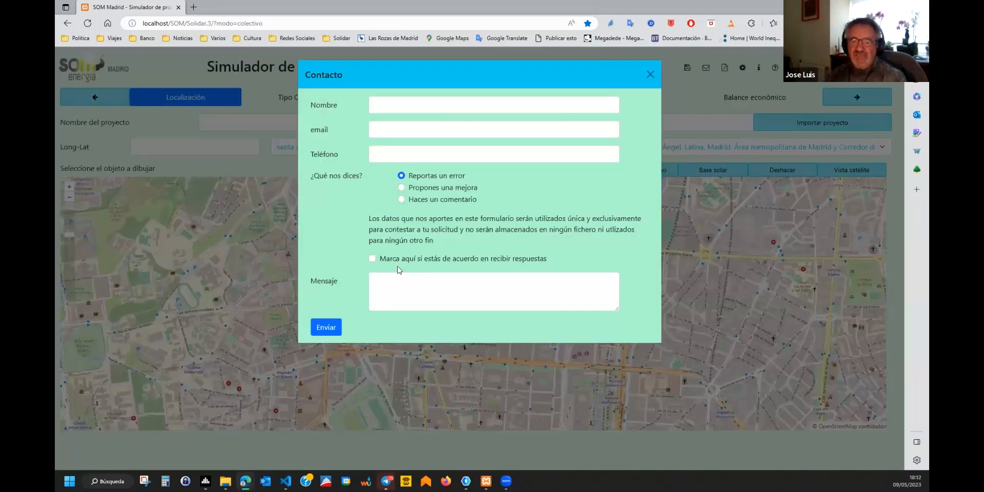
left_click(649, 77)
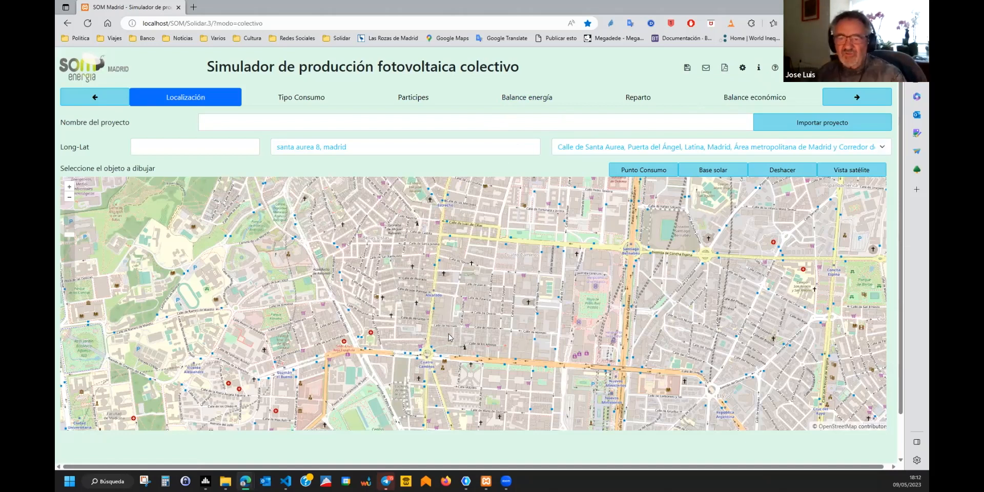
Check the application parameters, read the instructions in a new tab, then return to the simulator.
left_click(743, 69)
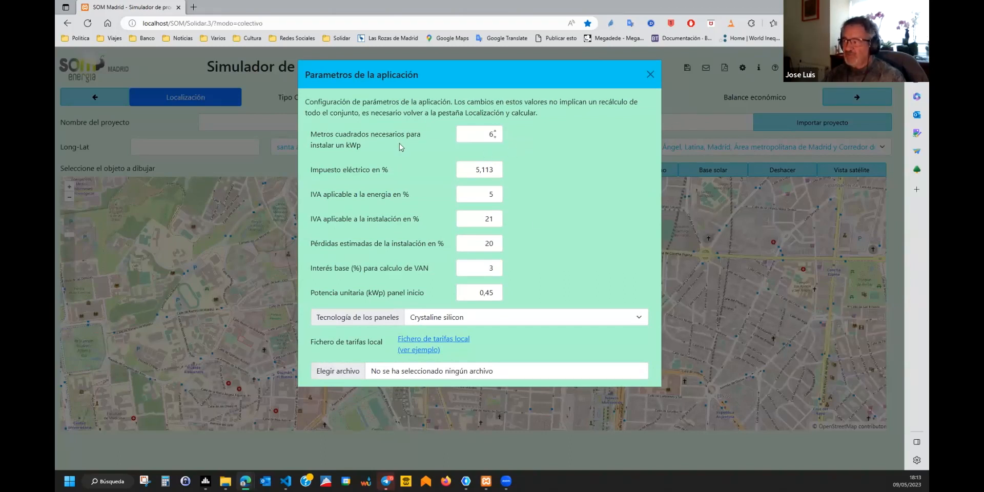
left_click(758, 72)
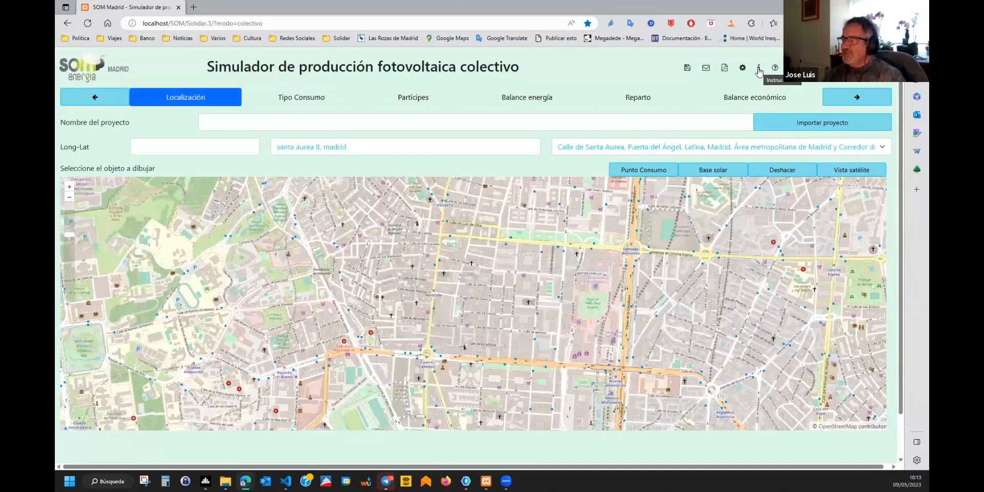
left_click(759, 72)
scroll(429, 301, "down", 6)
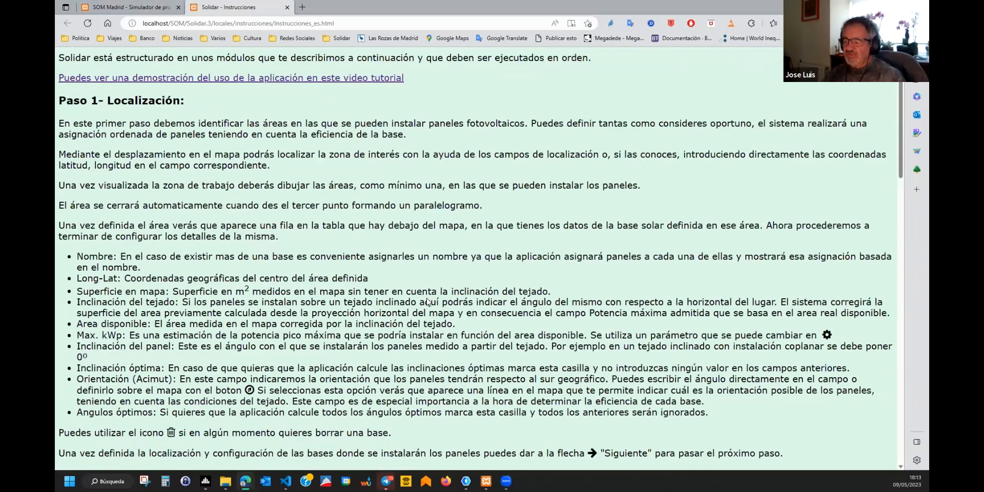
scroll(428, 301, "down", 10)
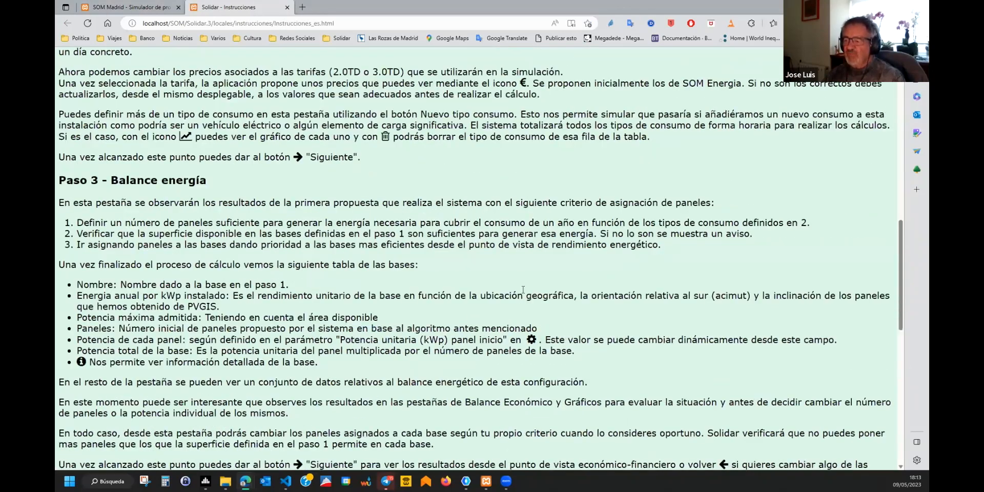
scroll(474, 61, "down", 2)
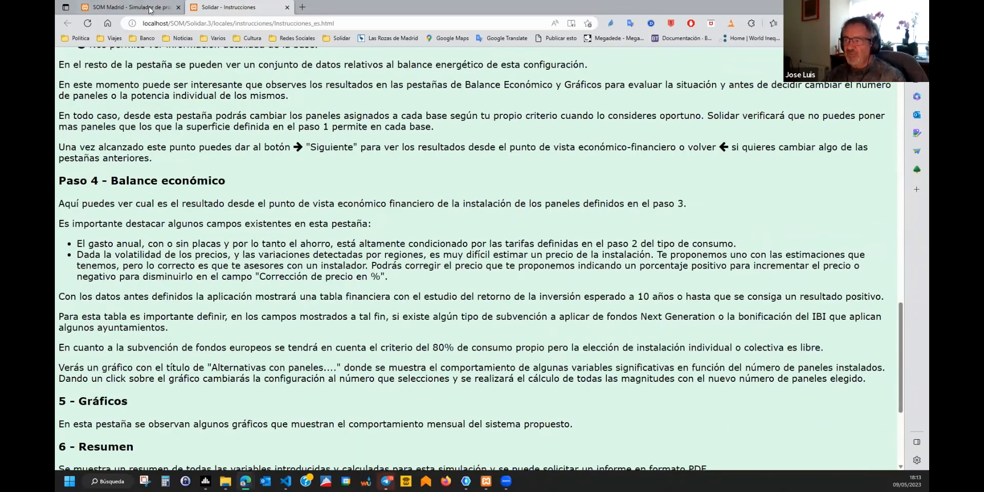
left_click(150, 9)
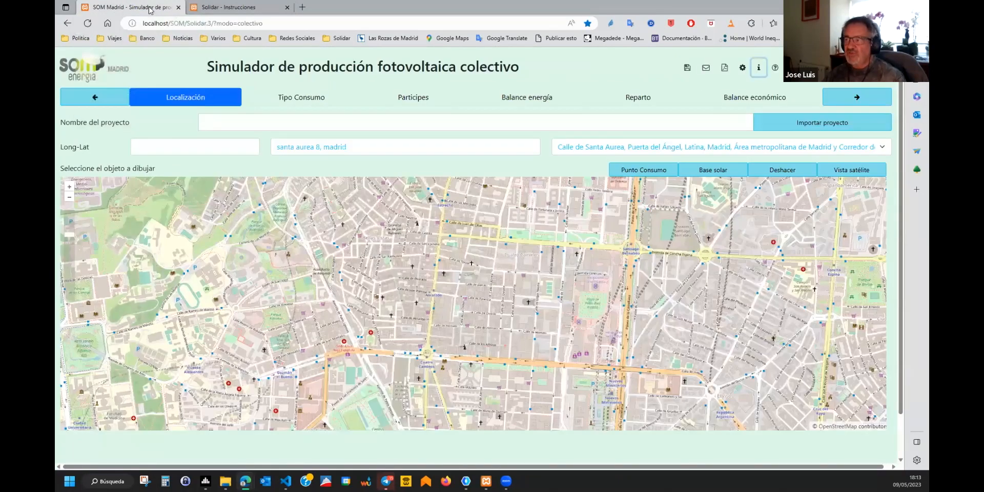
left_click(775, 68)
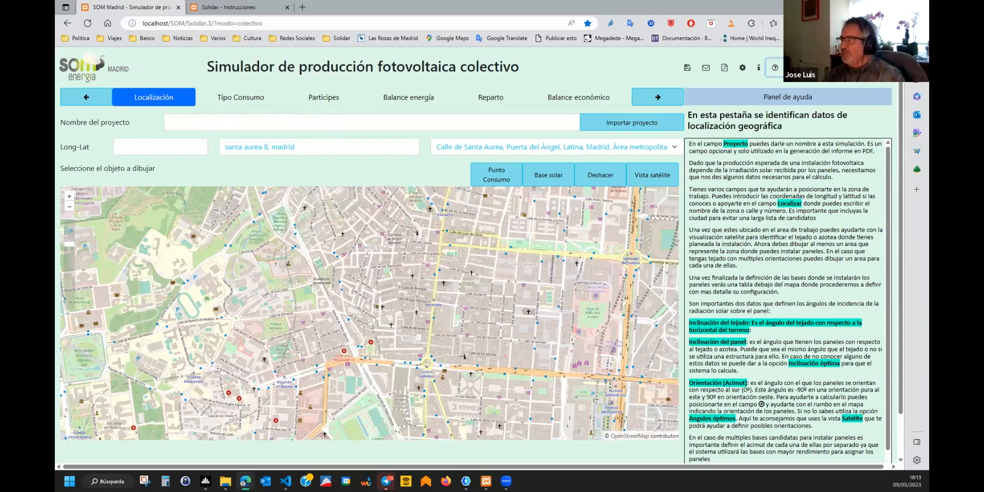
left_click(776, 67)
left_click(825, 68)
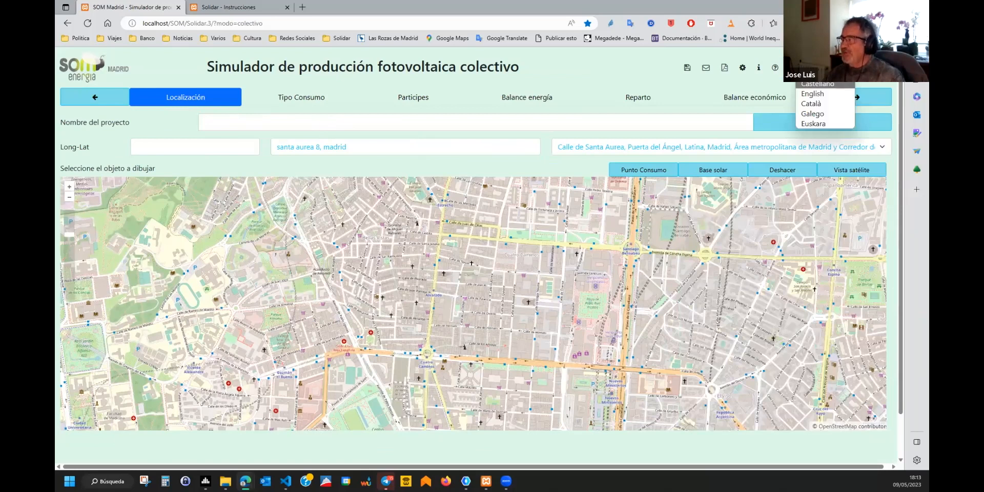
left_click(819, 104)
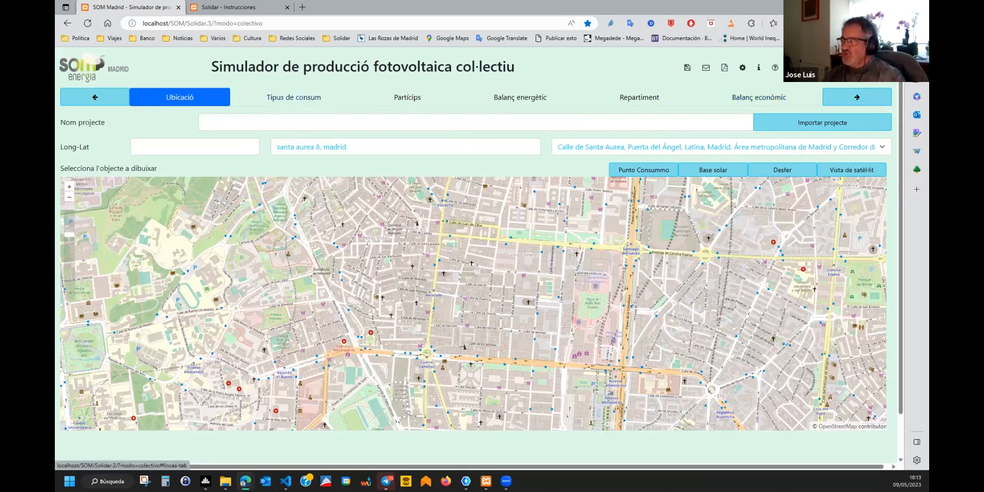
left_click(822, 68)
left_click(819, 85)
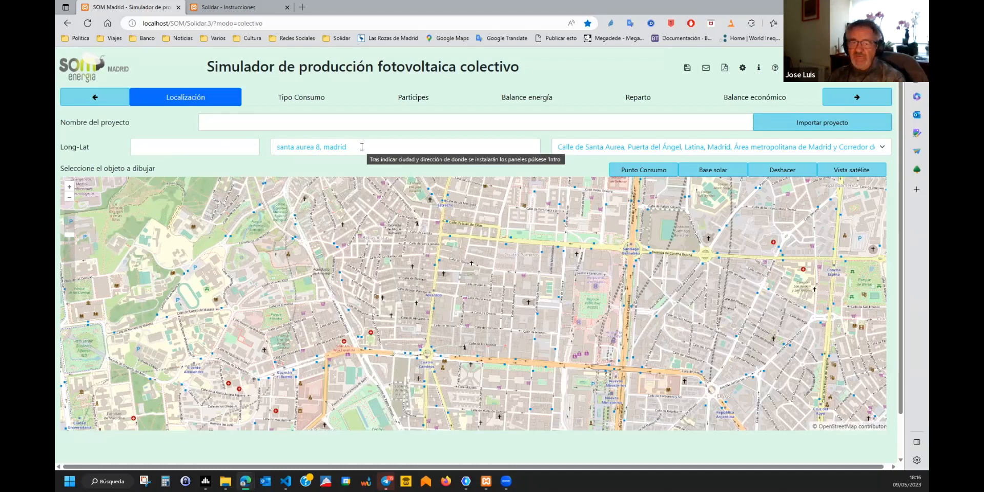
Pick the Calle de Santa Aurea match, zoom in two levels and centre the street.
left_click(603, 147)
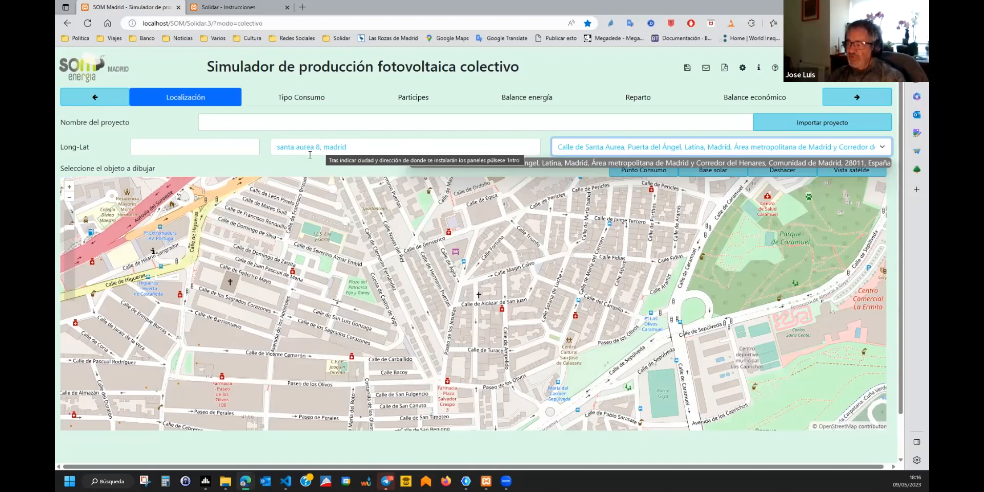
left_click(69, 187)
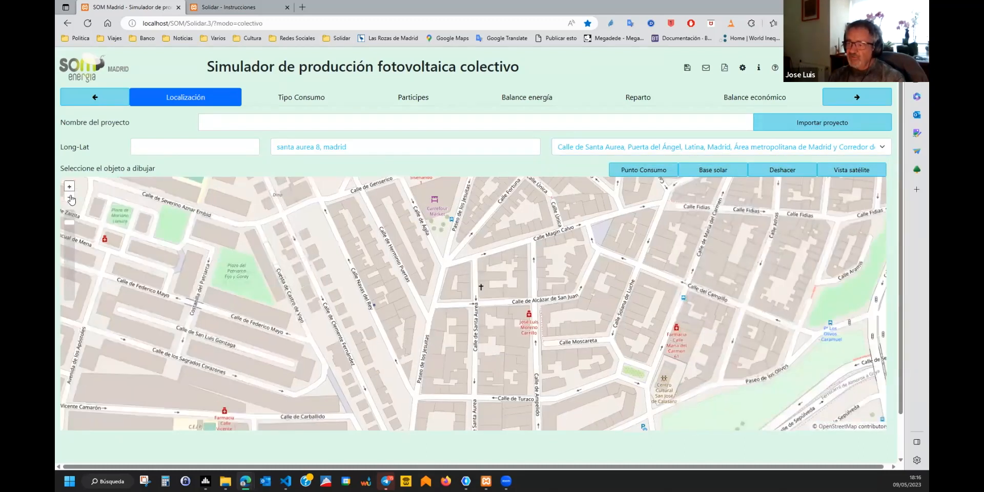
left_click(70, 188)
left_click_drag(457, 322, 456, 279)
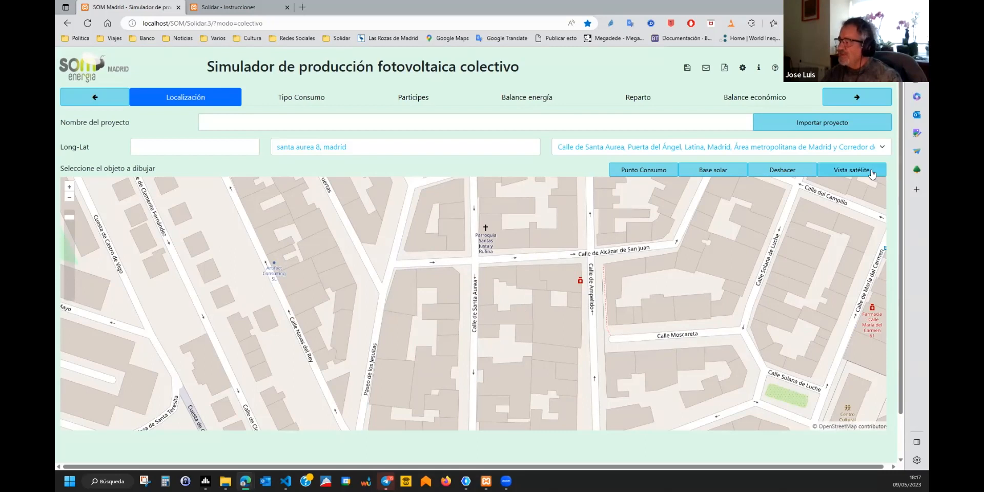
Switch to satellite imagery, zoom in on the Santa Aurea block and start a Punto Consumo.
left_click(852, 172)
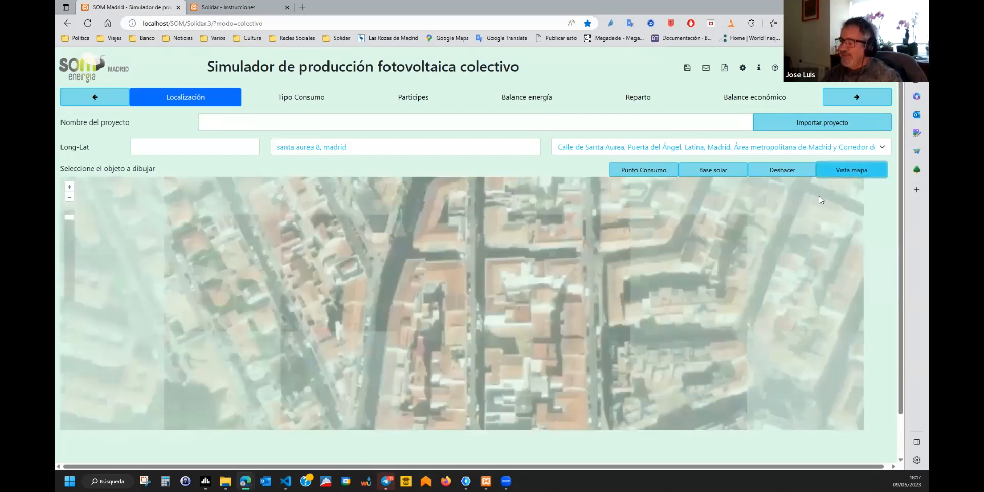
scroll(458, 279, "up", 1)
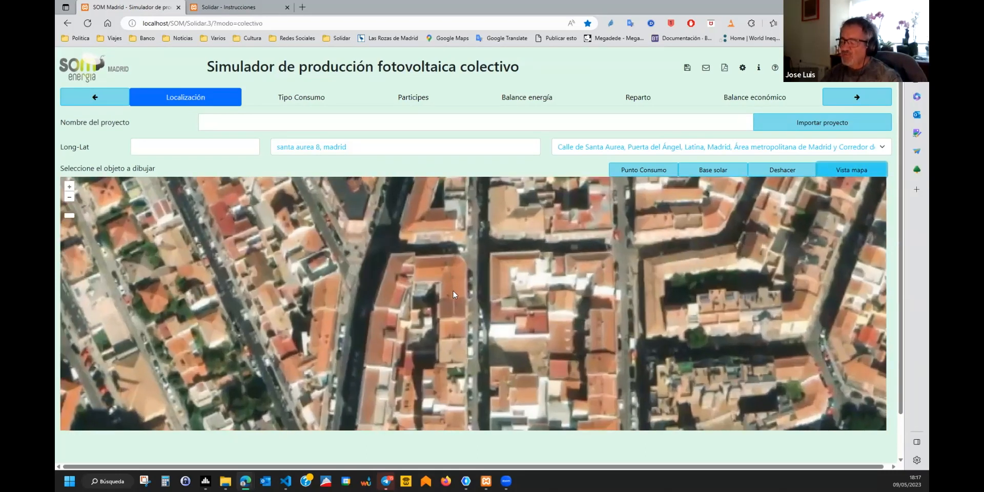
scroll(456, 285, "up", 1)
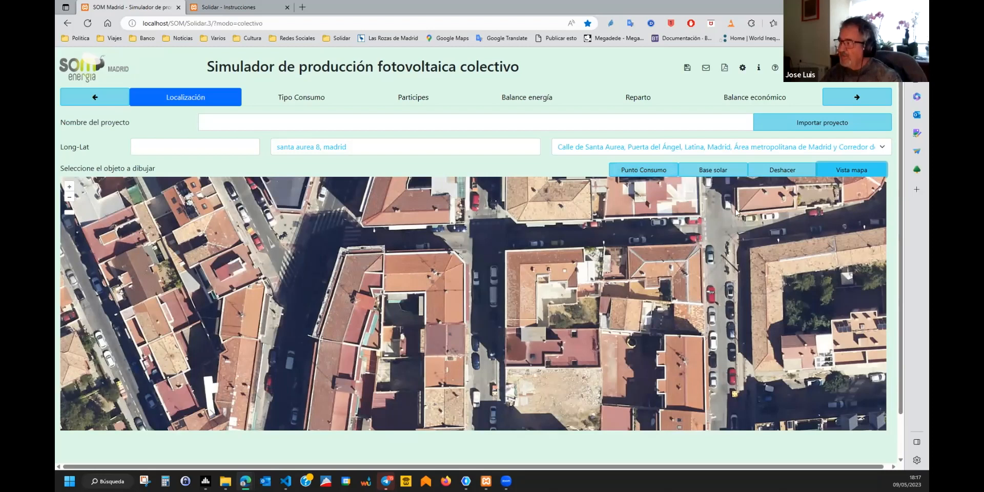
left_click(654, 176)
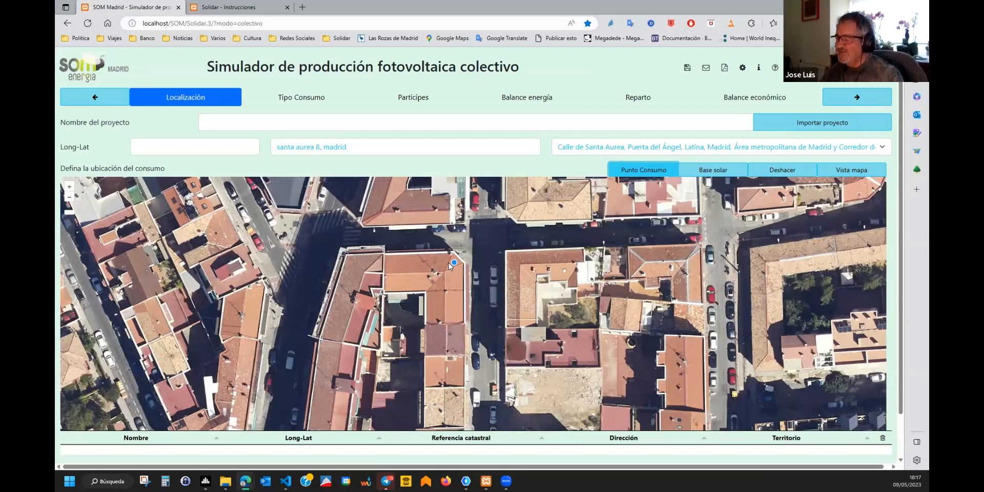
left_click(449, 263)
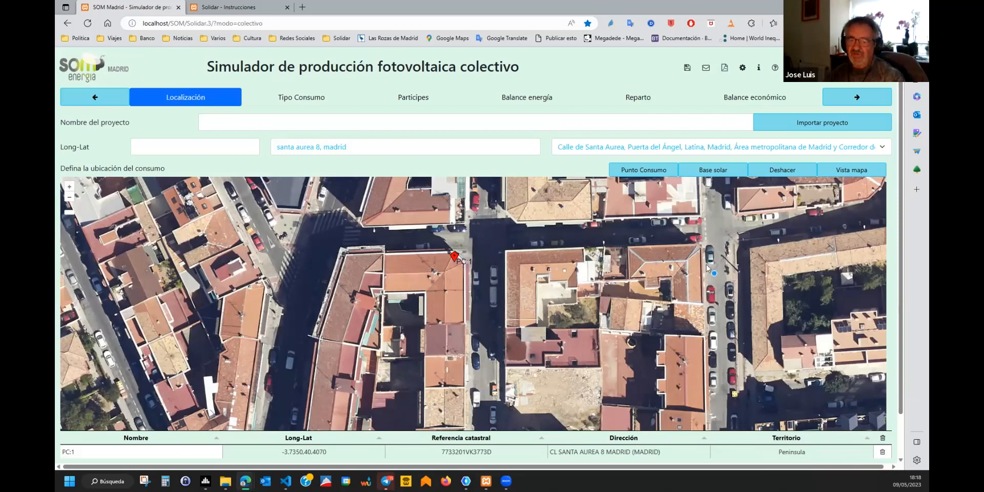
left_click(713, 170)
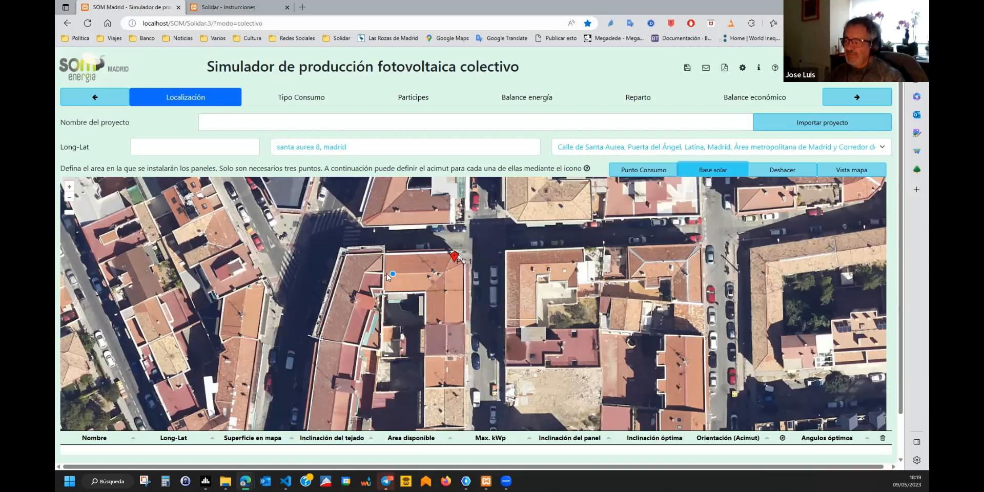
Outline four rectangular panel areas on the Santa Aurea roof, Base 2 through Base 5.
left_click(384, 274)
left_click(384, 255)
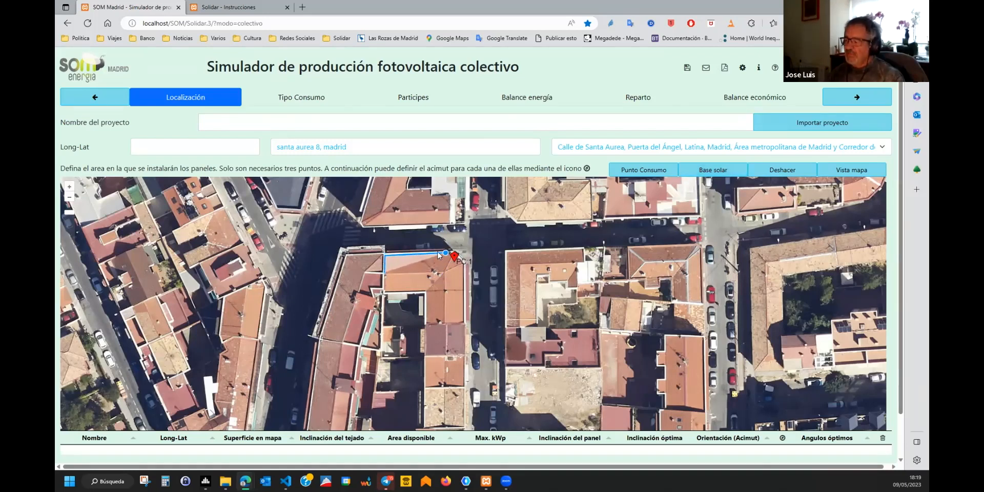
left_click(443, 253)
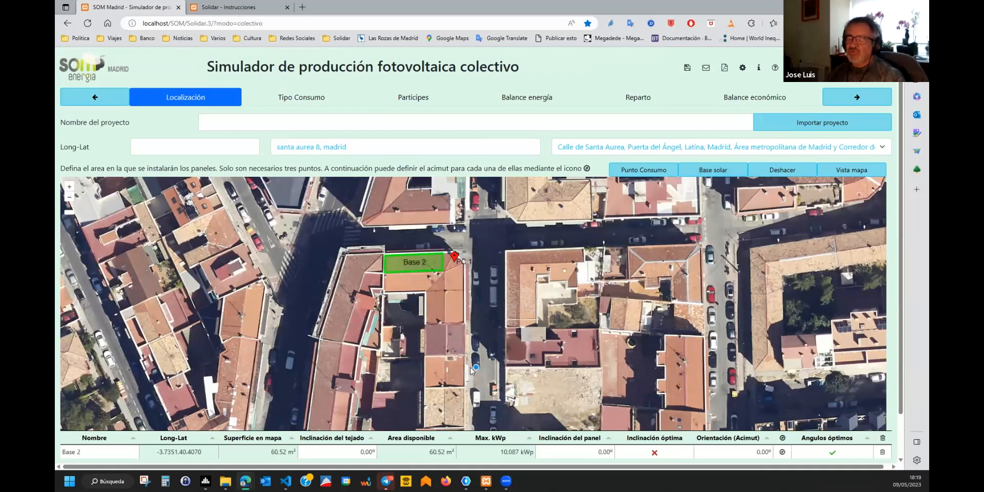
left_click(380, 290)
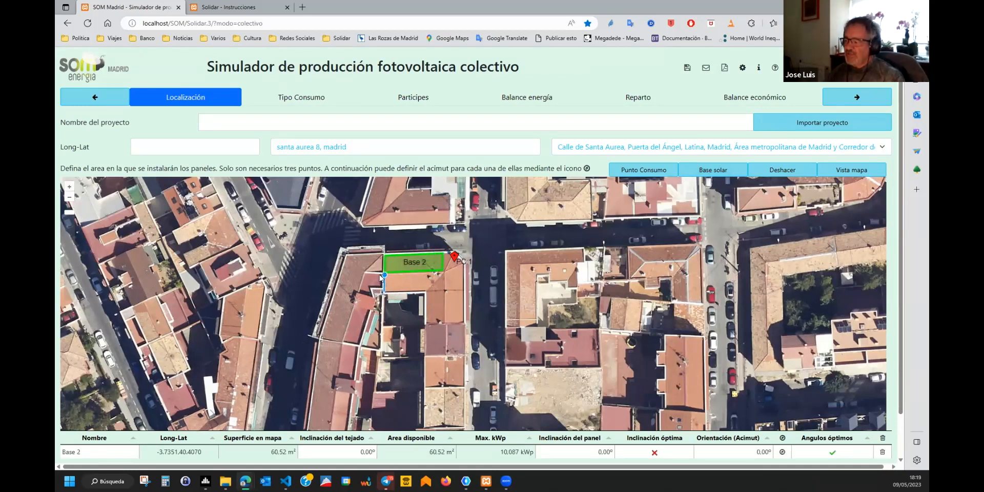
left_click(381, 275)
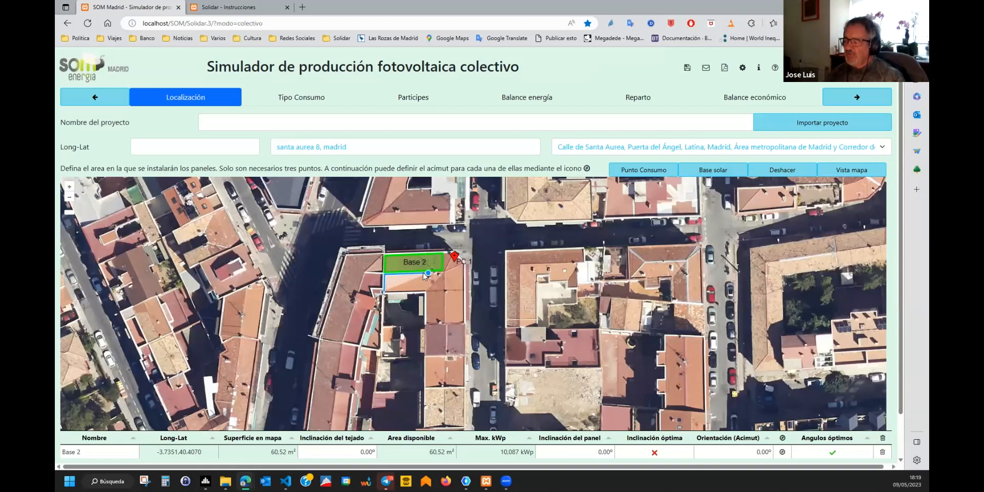
left_click(424, 277)
left_click(428, 291)
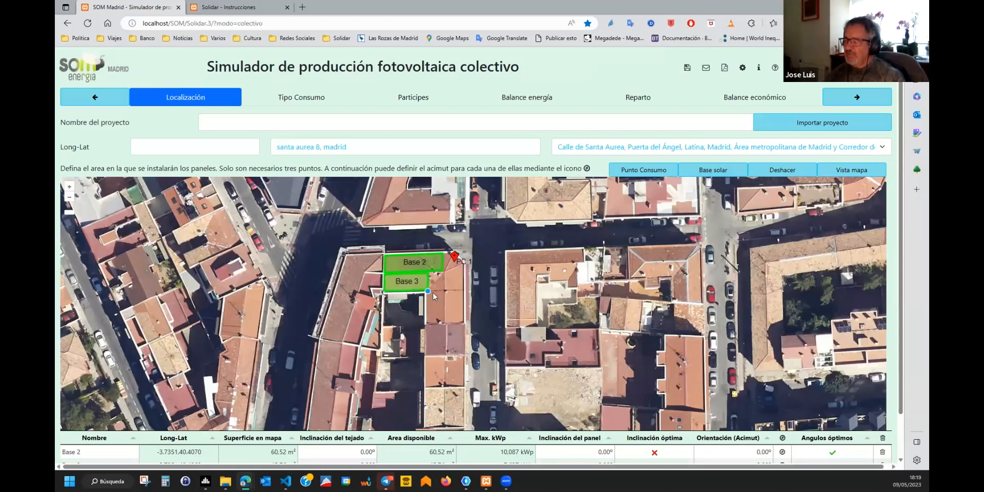
left_click(444, 291)
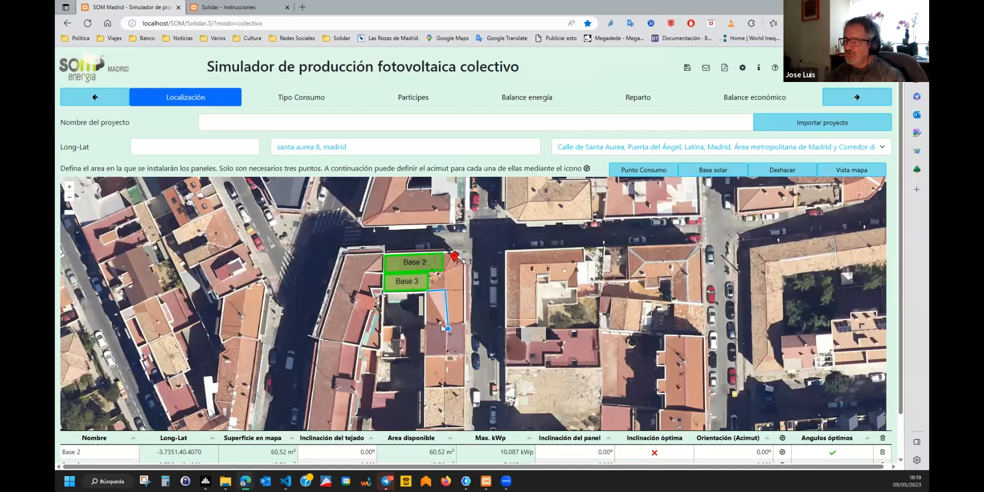
left_click(443, 324)
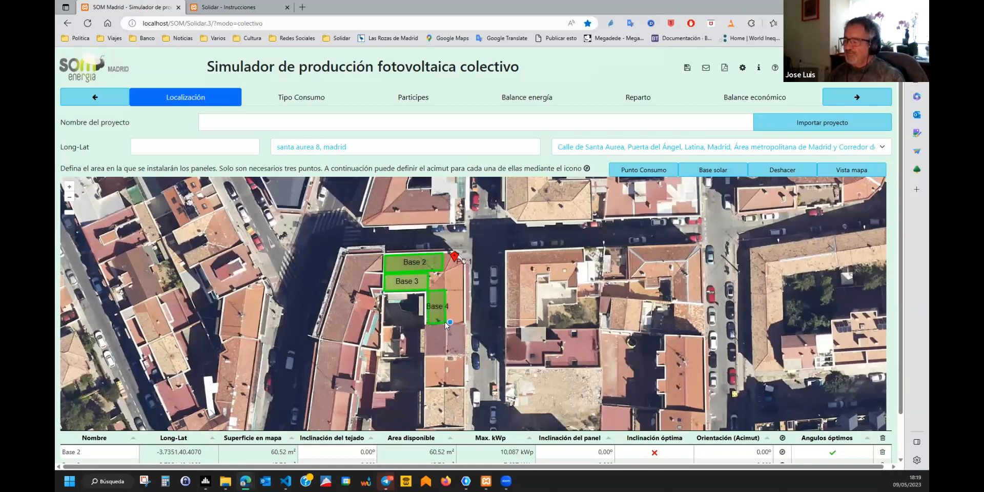
left_click(444, 267)
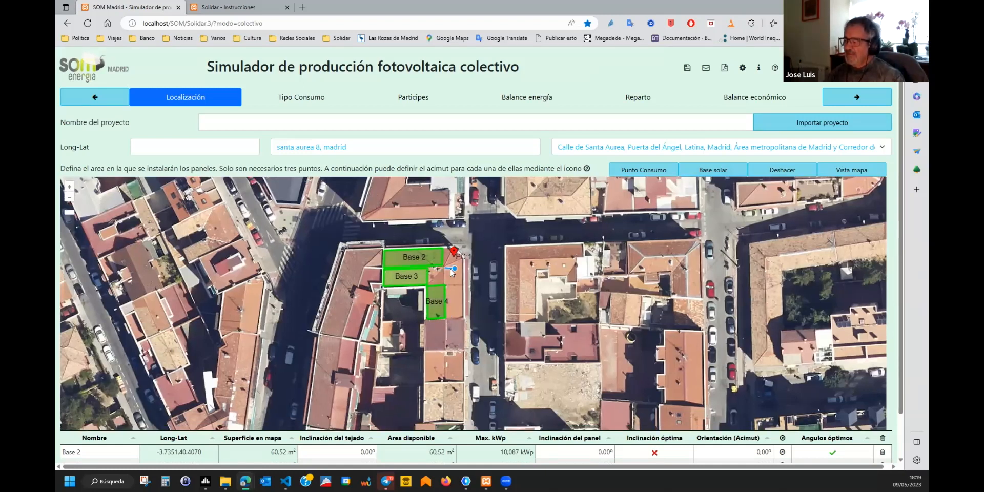
left_click(462, 266)
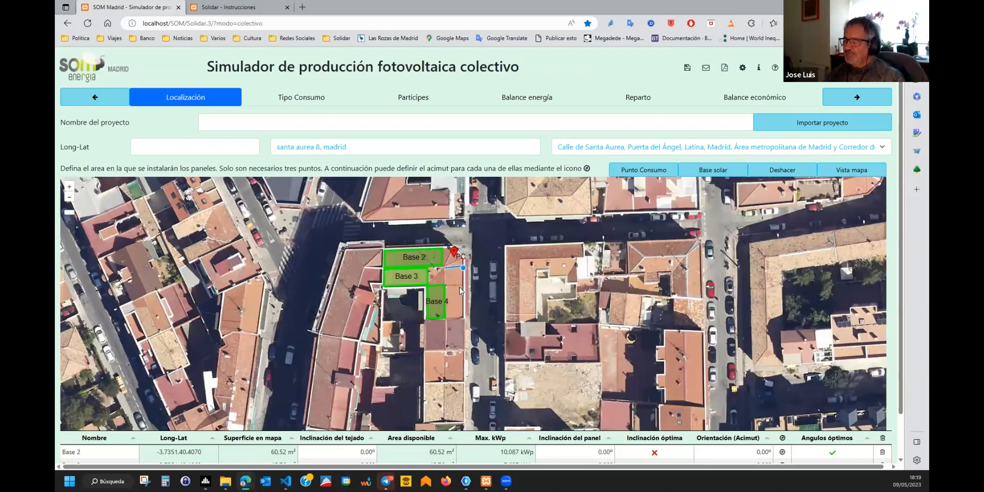
left_click(460, 315)
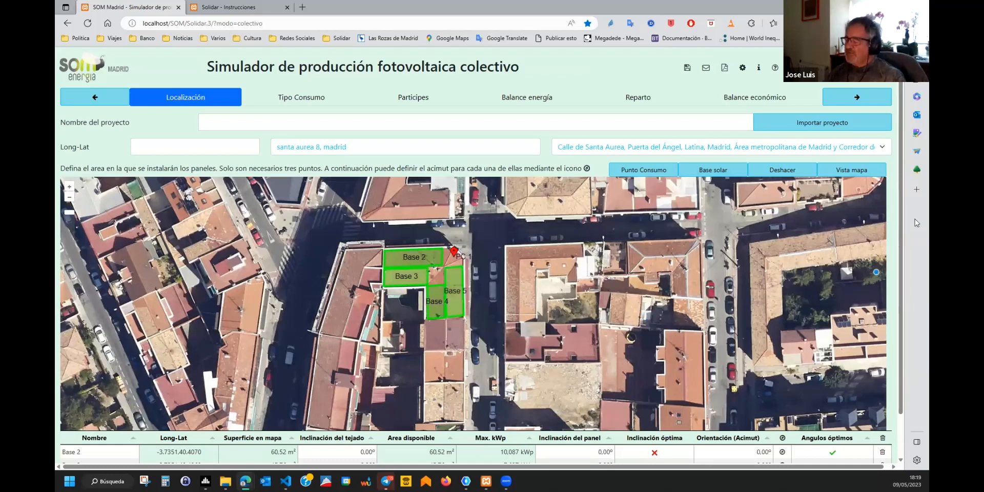
Scroll down to the table showing Base 2–5 at 10.087, 7.627, 5.886 and 8.845 kWp.
scroll(902, 179, "down", 1)
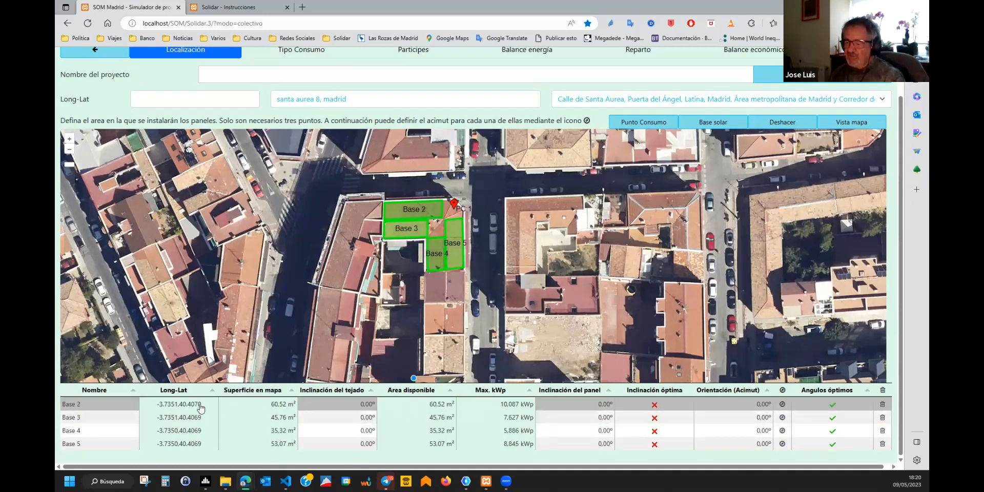
Enter a 25° roof tilt for Base 2, Base 3, Base 4 and Base 5.
left_click(350, 403)
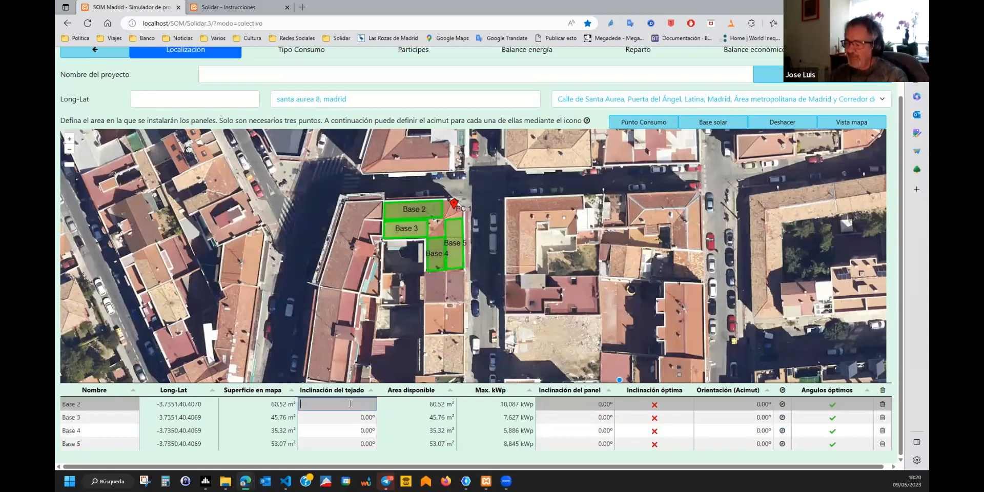
key("Return")
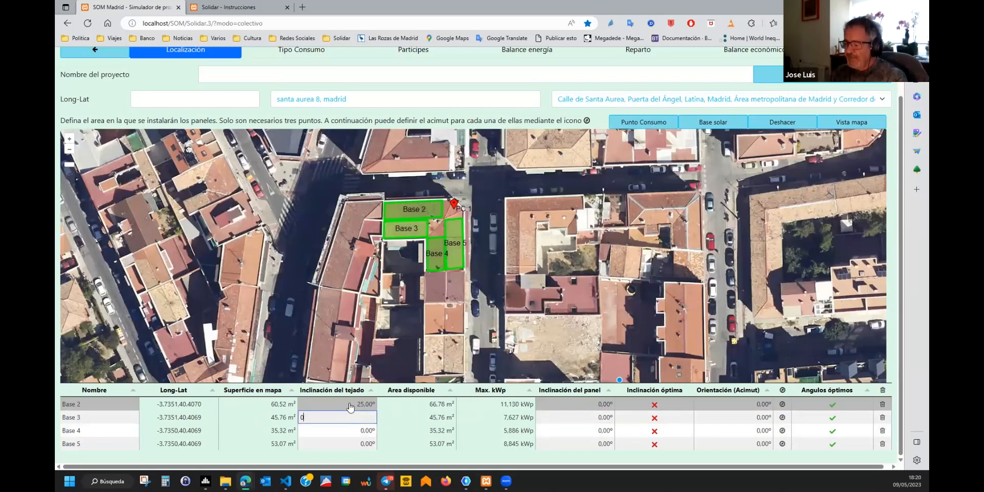
type("25")
key("Return")
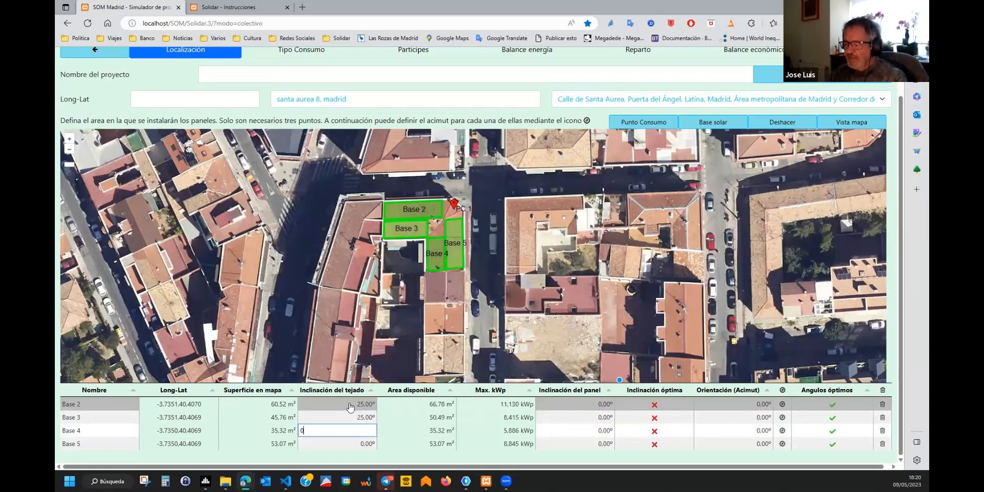
key("Return")
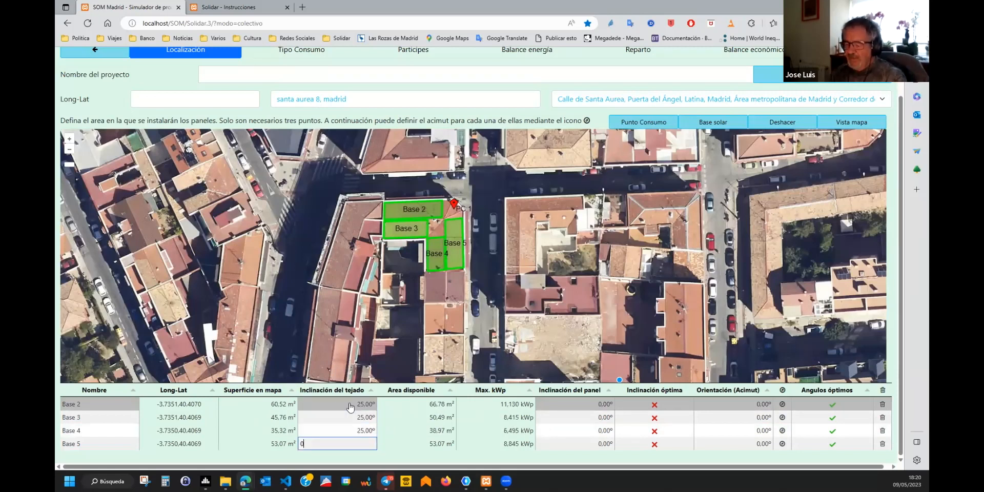
type("25")
key("Return")
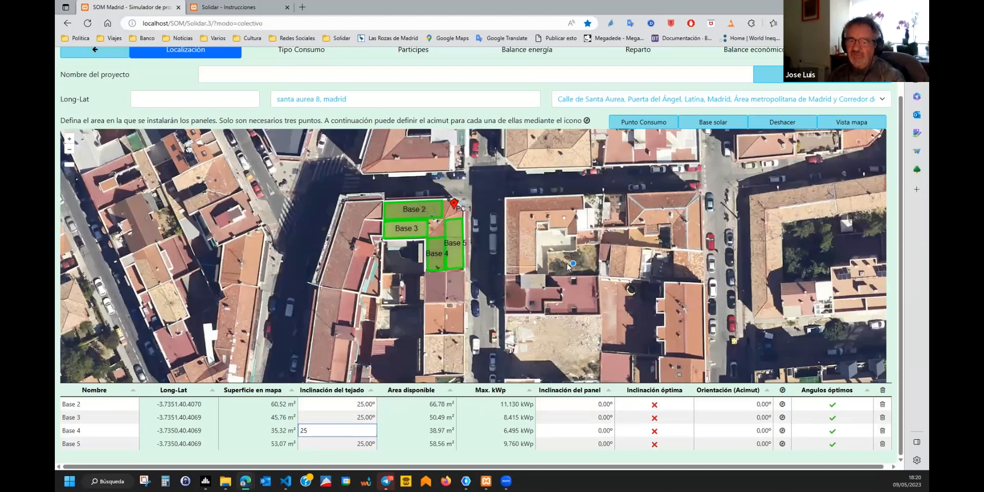
Orient Base 2 and Base 3 (178.77°, 2.96°) and rename them Norte and sur.
left_click(782, 405)
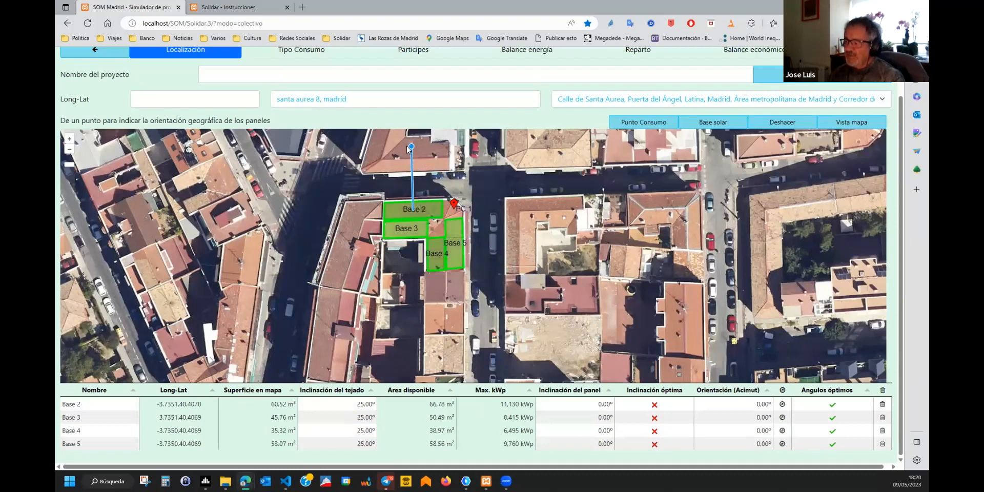
left_click(410, 147)
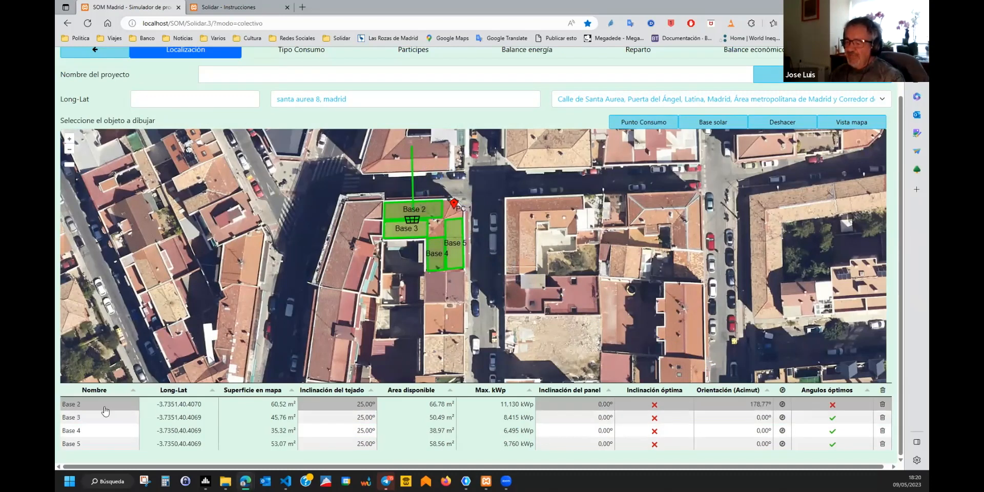
left_click(89, 403)
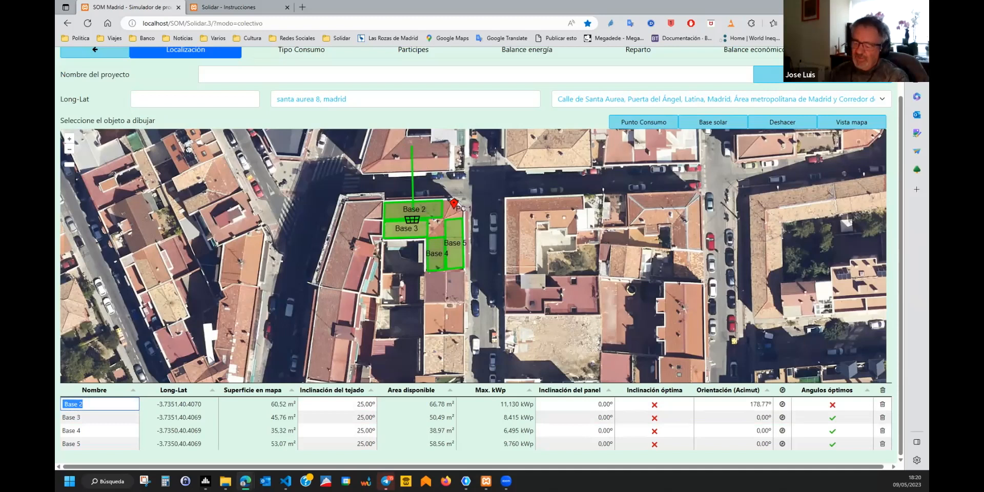
type("Norte")
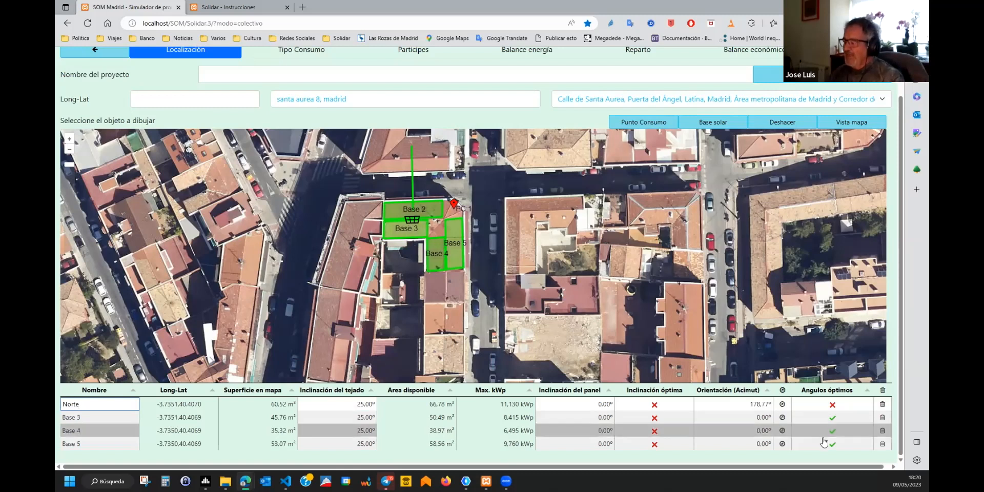
left_click(782, 419)
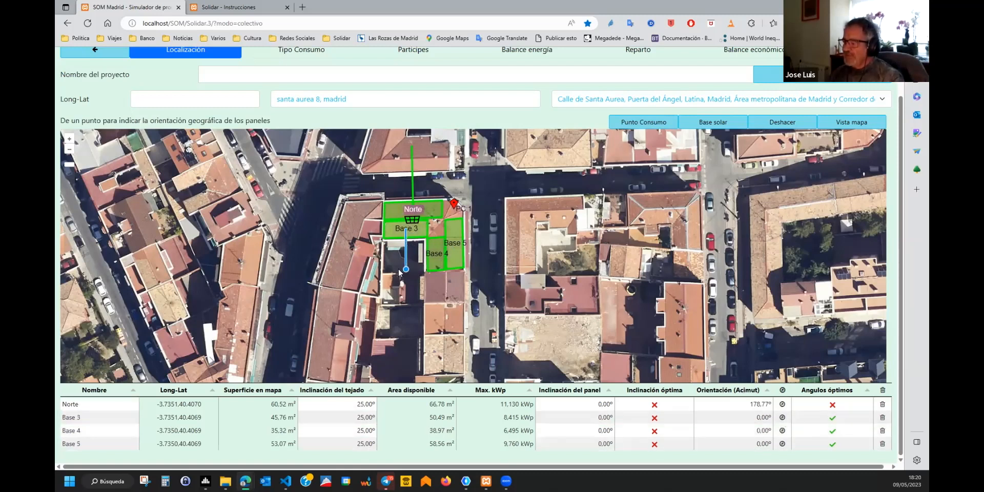
left_click(404, 268)
left_click(94, 416)
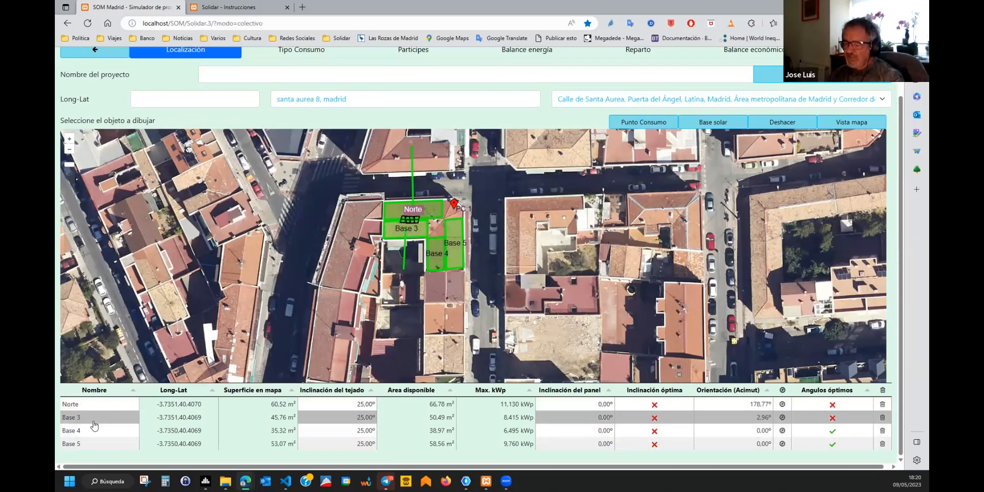
key("ctrl+a")
type("s")
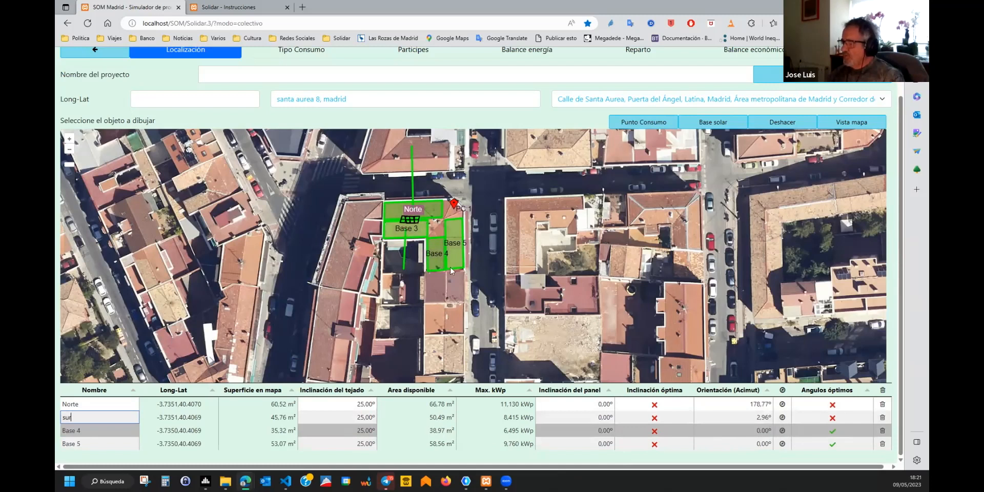
Orient Base 4 and Base 5 (88.02°, -92.30°) and rename them oeste and este.
left_click(782, 430)
left_click(358, 257)
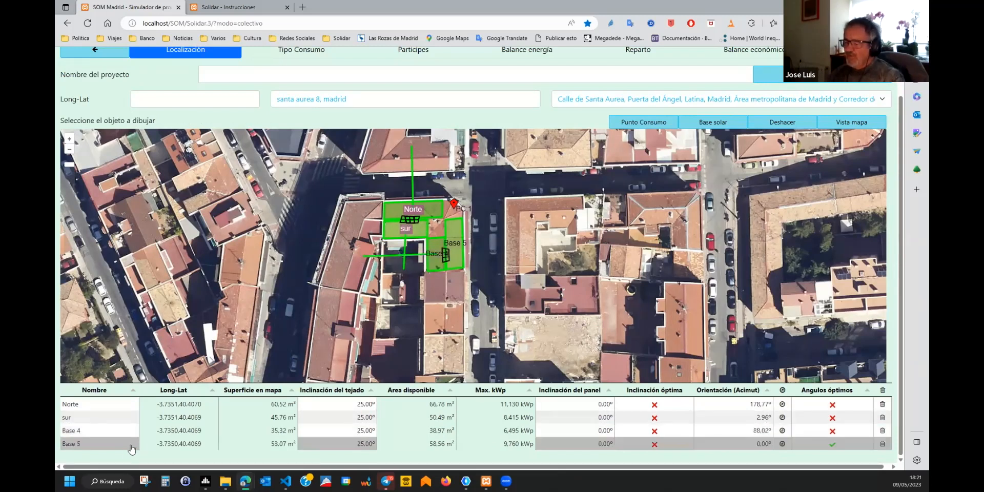
left_click(94, 430)
key("ctrl+a")
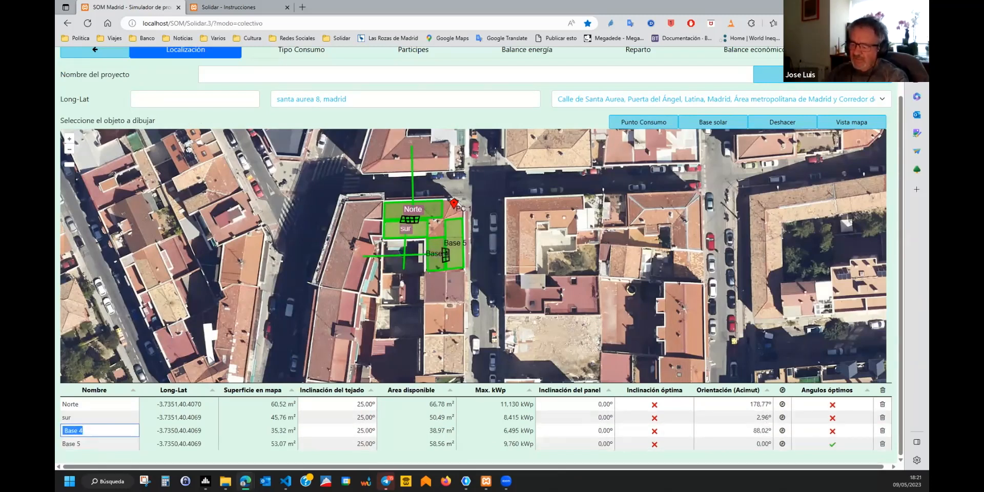
type("oeste")
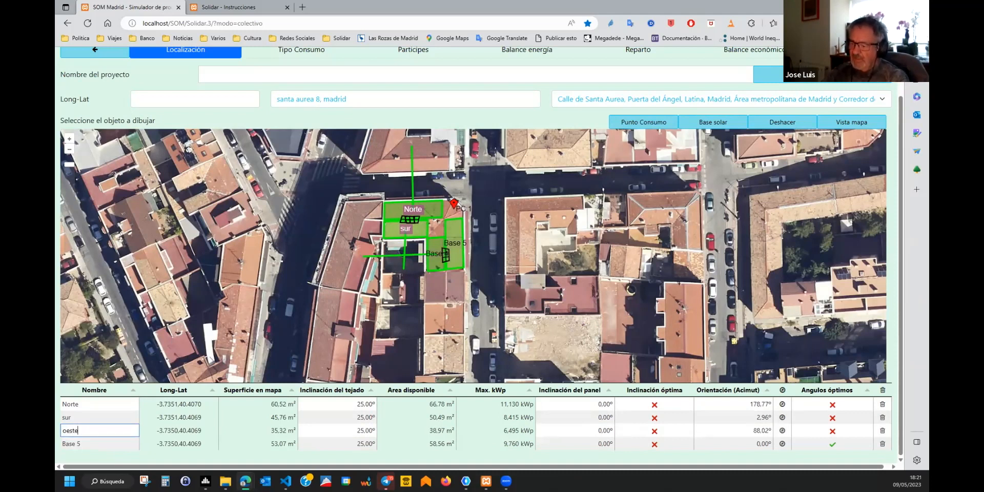
left_click(783, 445)
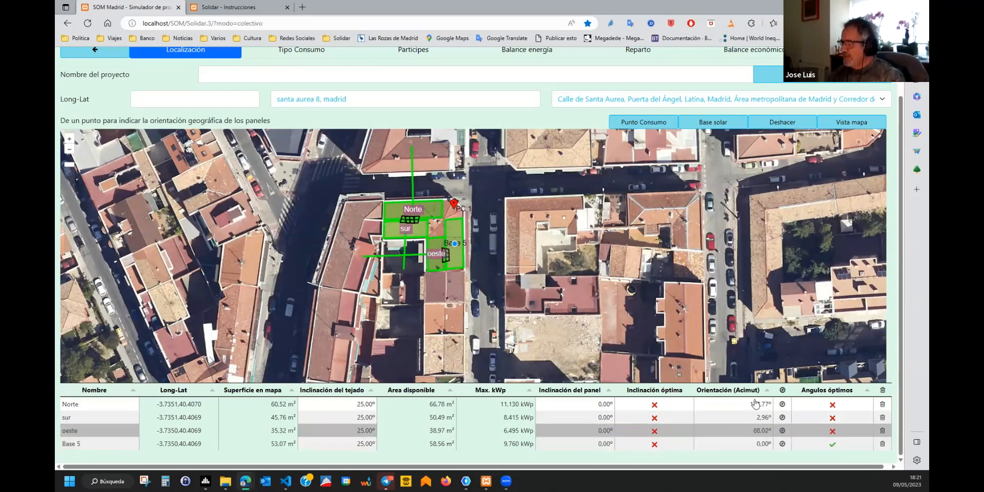
left_click(556, 239)
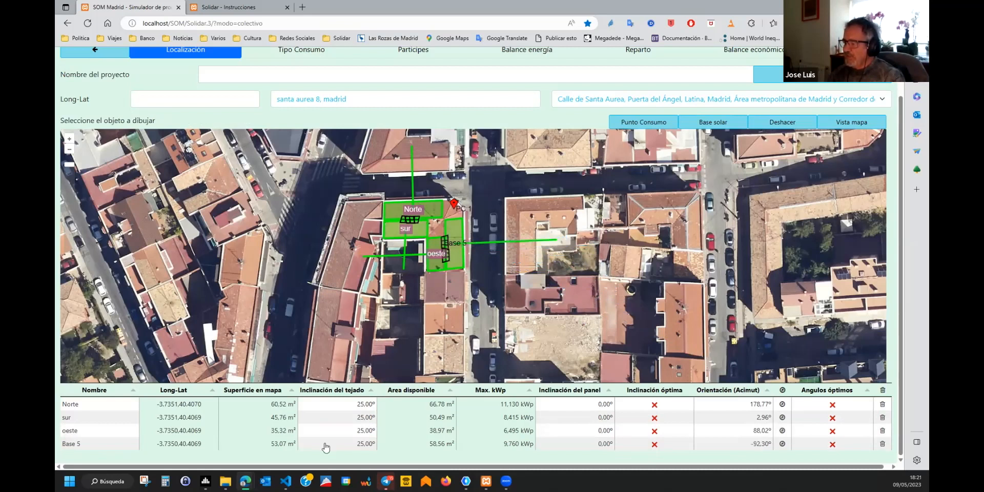
left_click(91, 443)
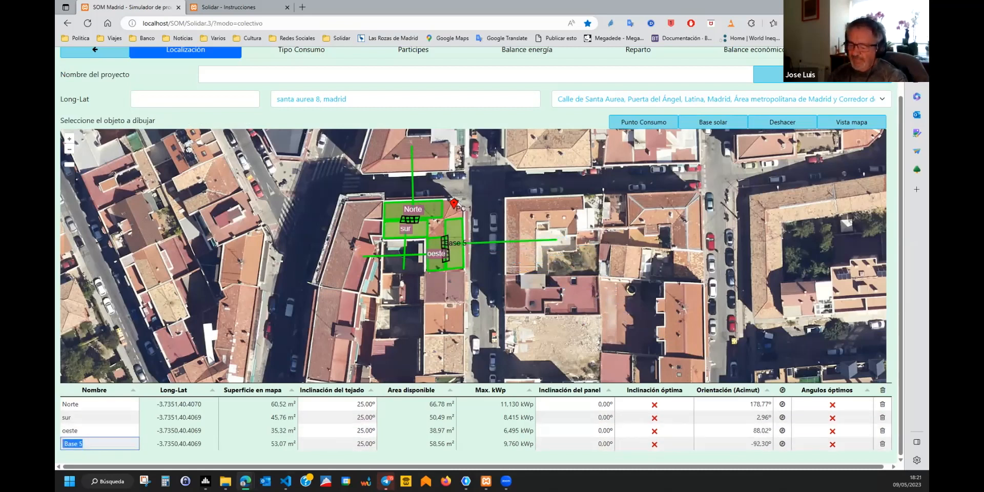
type("este")
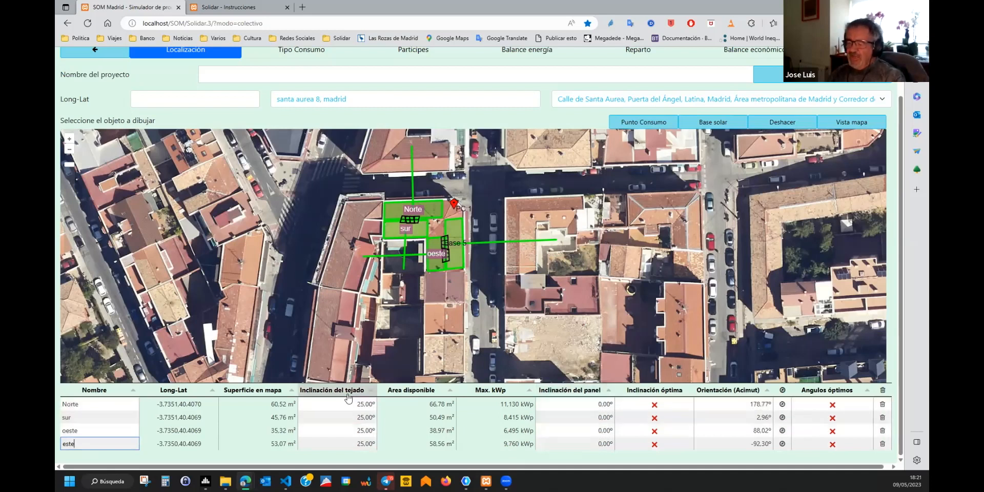
mouse_move(348, 397)
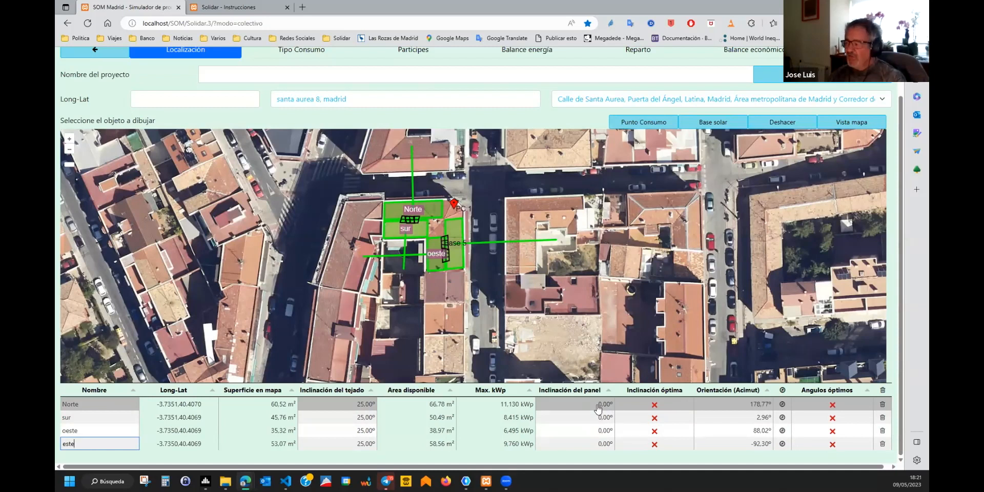
Use optimal panel tilt on the Norte, sur, oeste and este roofs, then advance to consumption types.
left_click(654, 405)
left_click(655, 418)
left_click(654, 431)
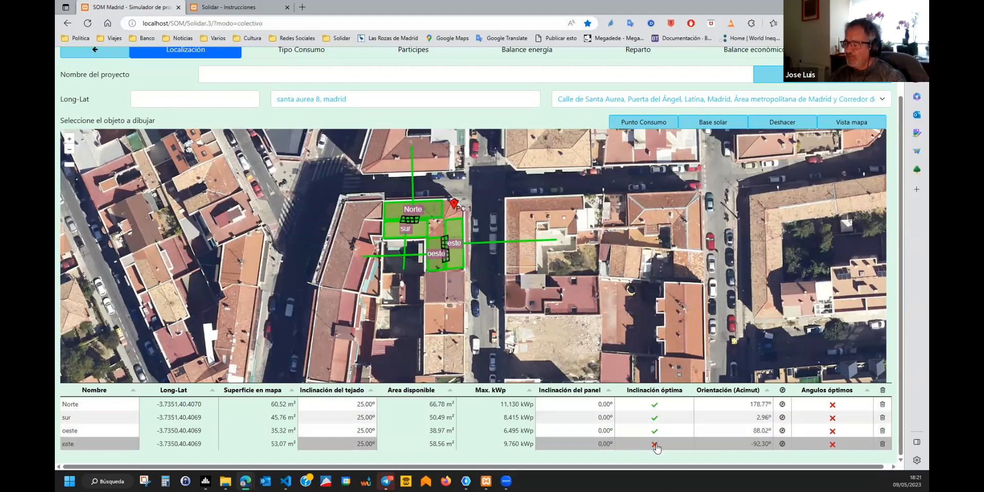
left_click(655, 444)
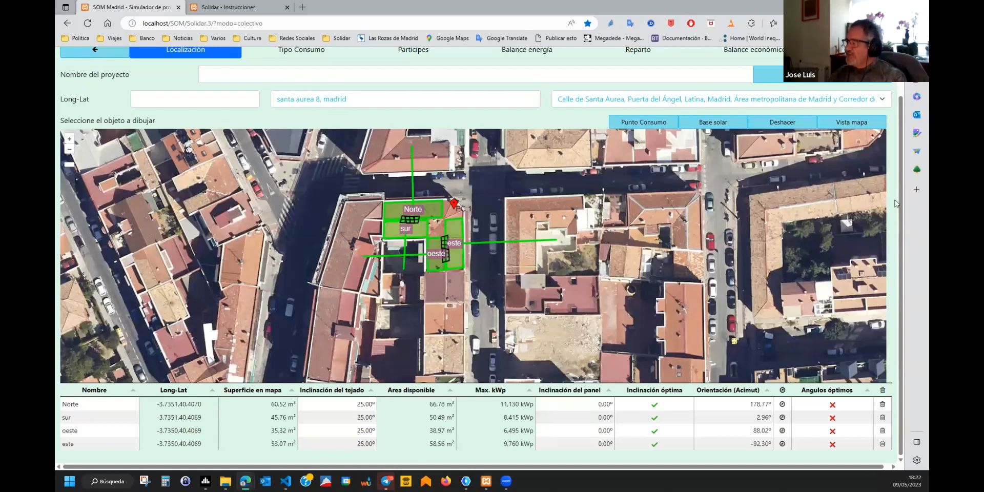
scroll(895, 200, "up", 1)
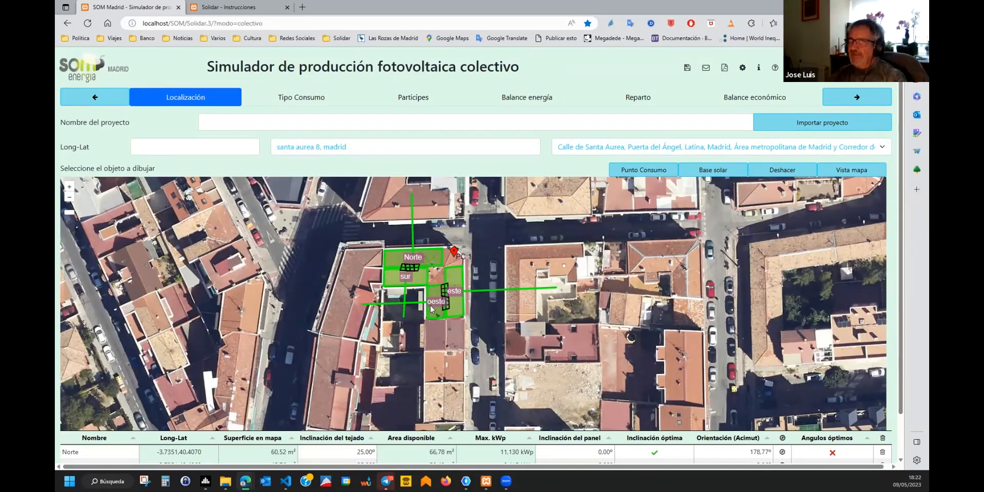
left_click(860, 102)
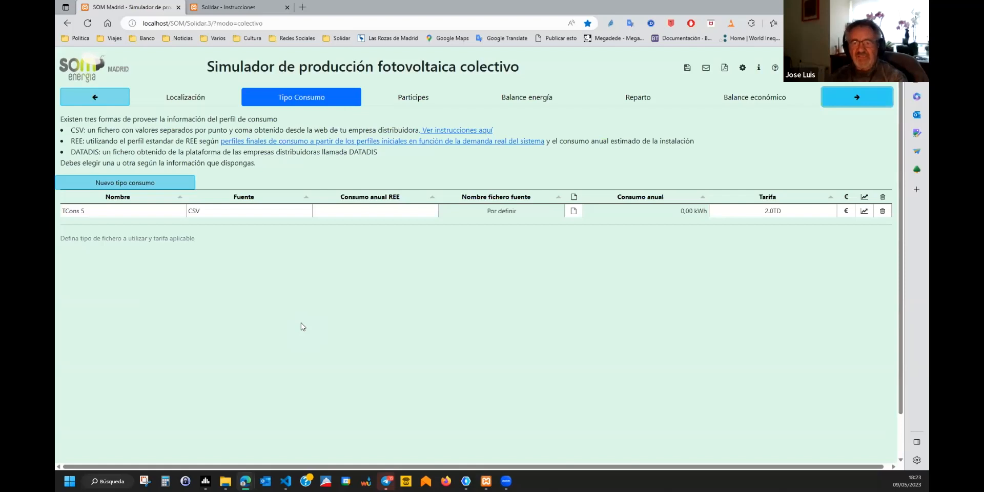
left_click(574, 211)
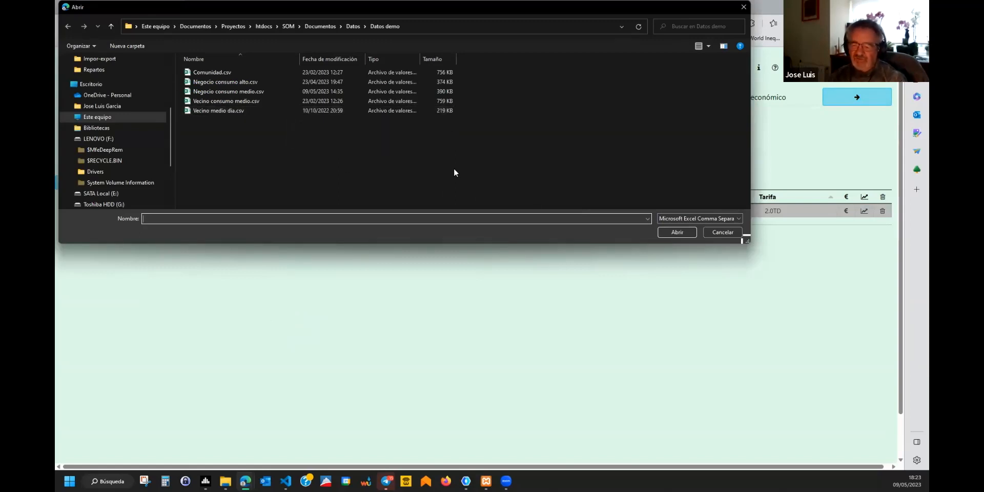
left_click(728, 231)
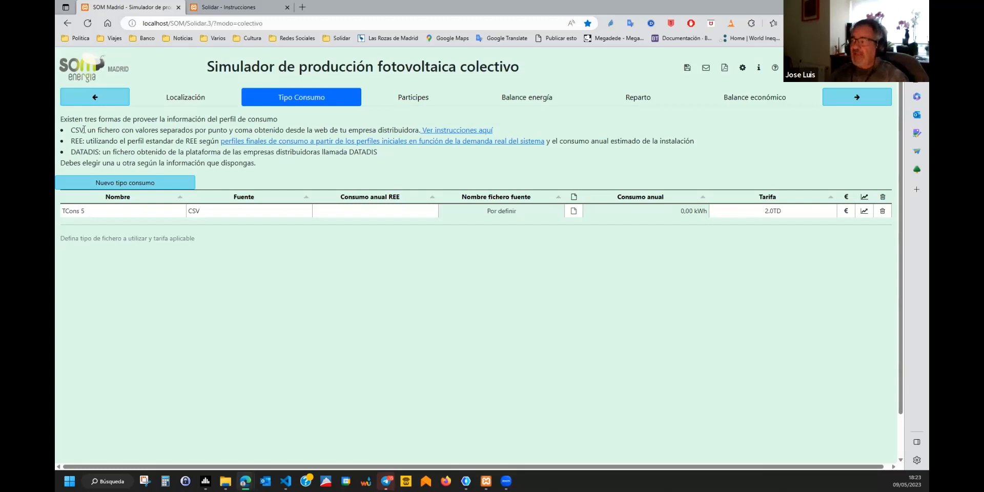
Read the 'Ver instrucciones aquí' guide for downloading consumption CSVs, then return to the SOM Madrid simulator.
left_click(475, 131)
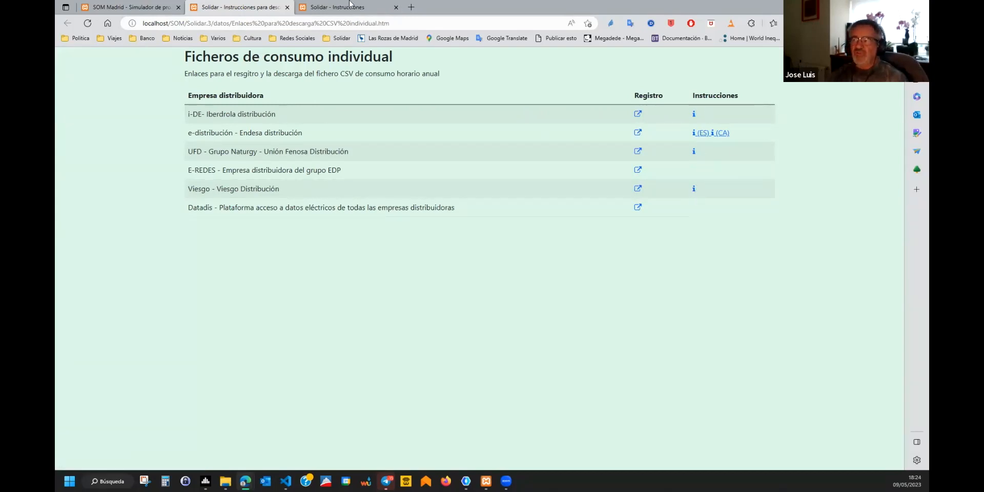
left_click(146, 6)
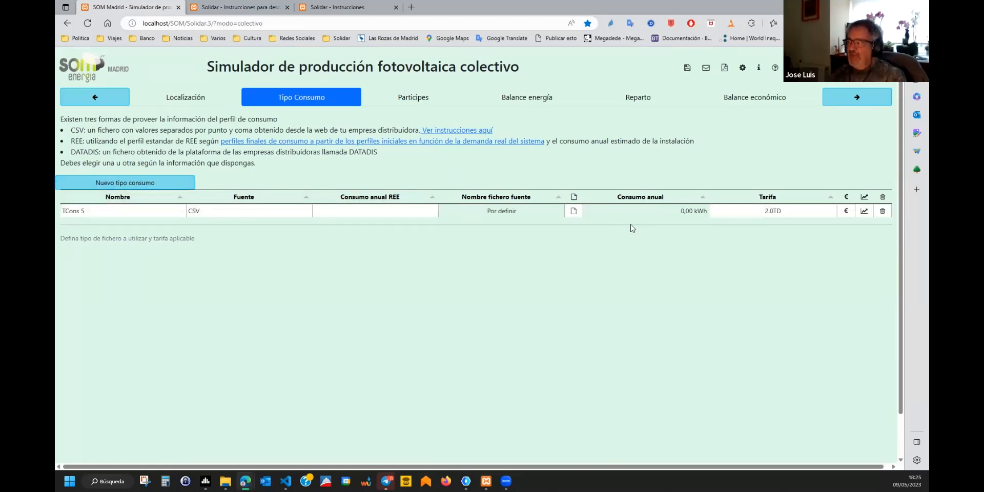
Load Vecino consumo medio.csv into TCons 5, then review its 9 August hourly curve and month-by-hour chart.
left_click(573, 211)
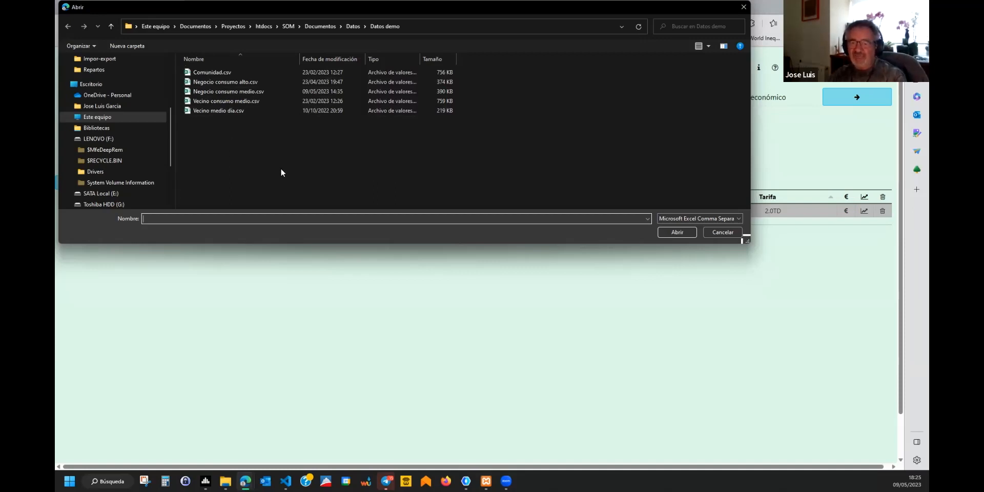
double_click(230, 102)
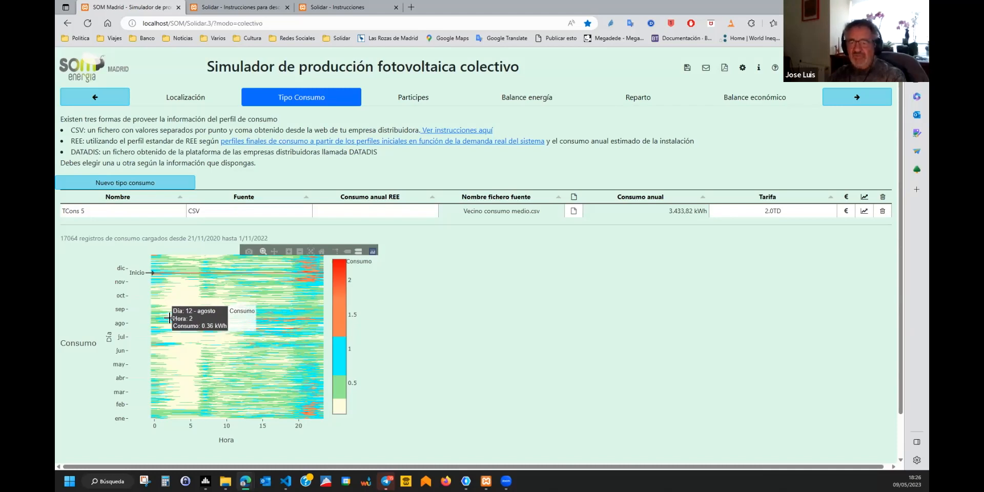
left_click(247, 319)
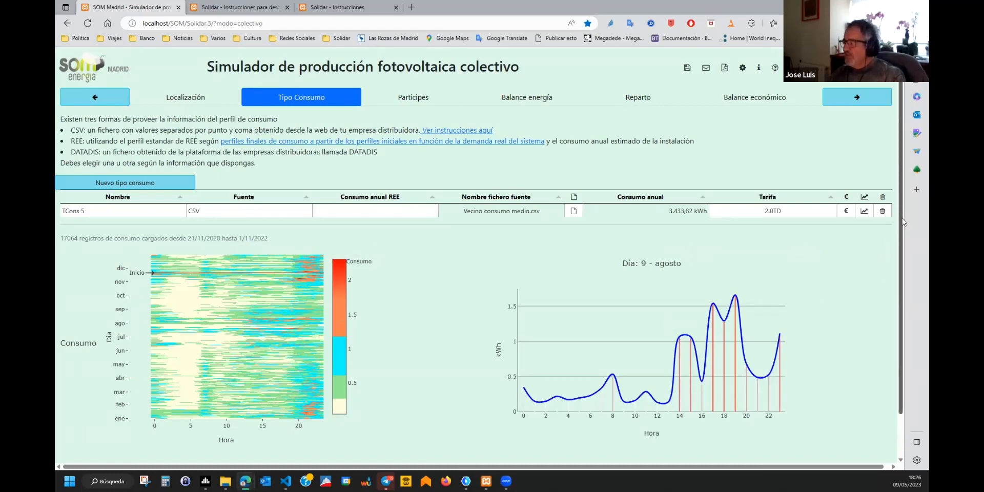
left_click_drag(901, 217, 906, 298)
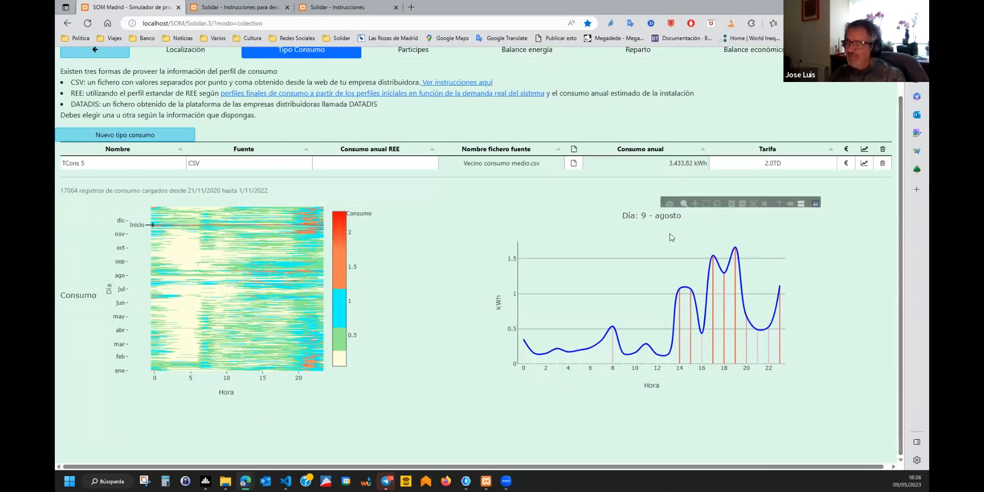
left_click(864, 165)
scroll(803, 242, "down", 3)
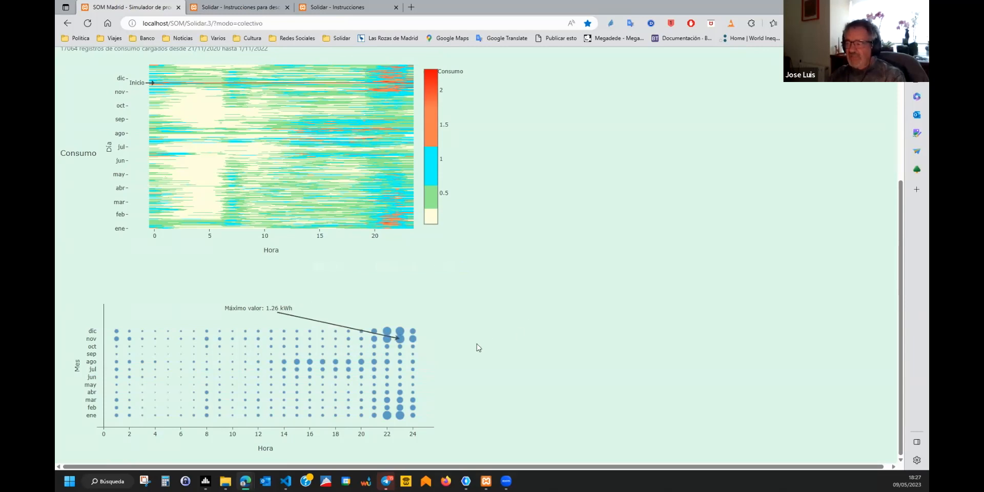
mouse_move(398, 338)
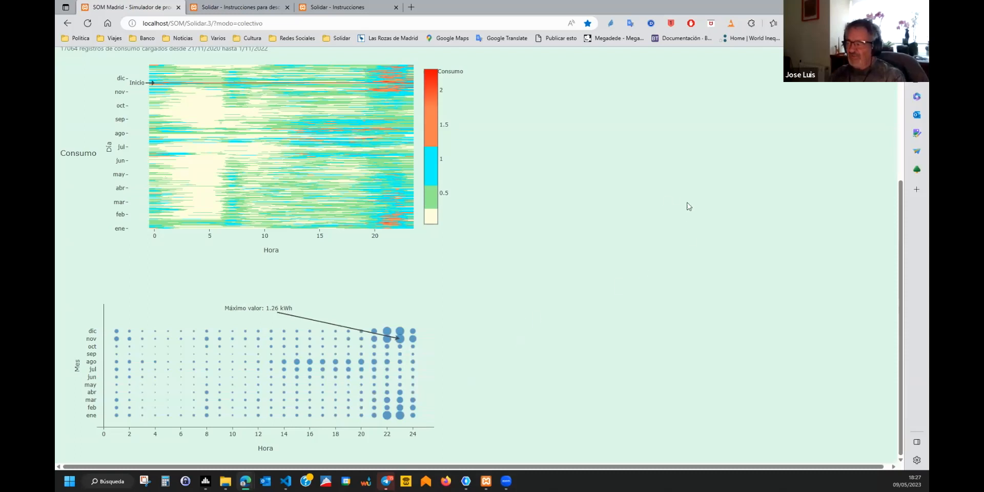
left_click_drag(903, 197, 902, 61)
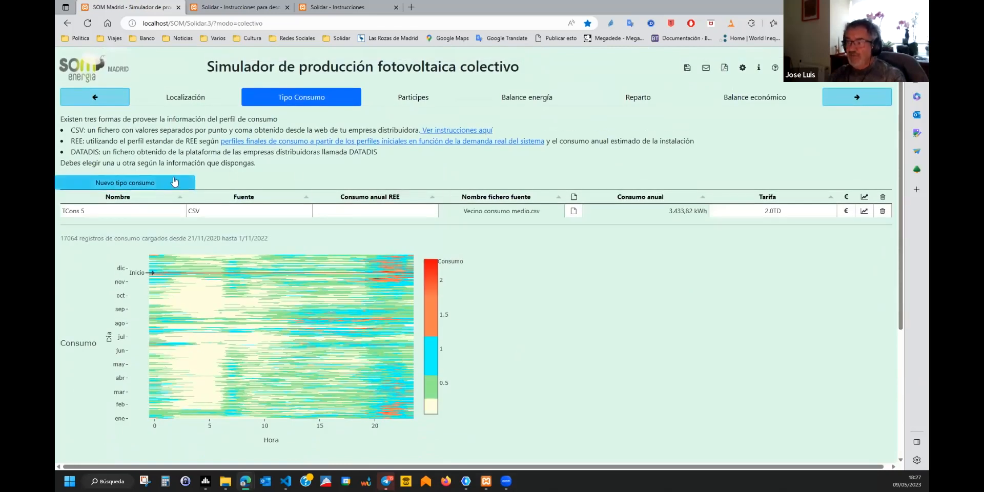
Rename TCons 5 to Vecino and add TCons 7 loaded from Negocio consumo medio.csv.
left_click(155, 183)
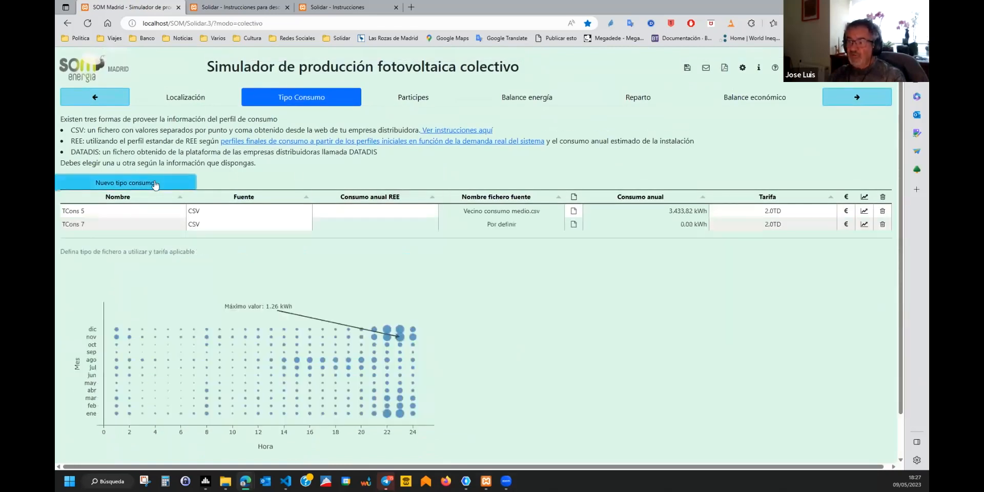
left_click(94, 210)
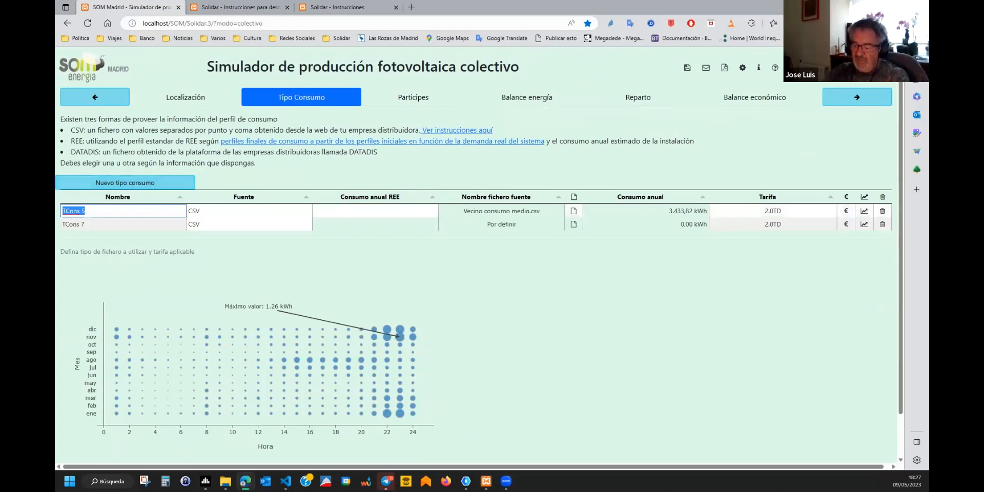
left_click(573, 223)
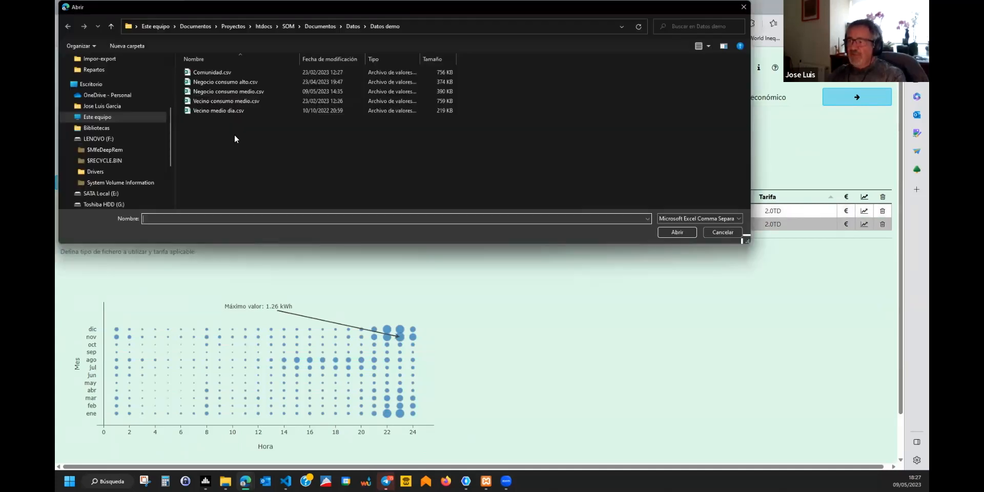
double_click(245, 91)
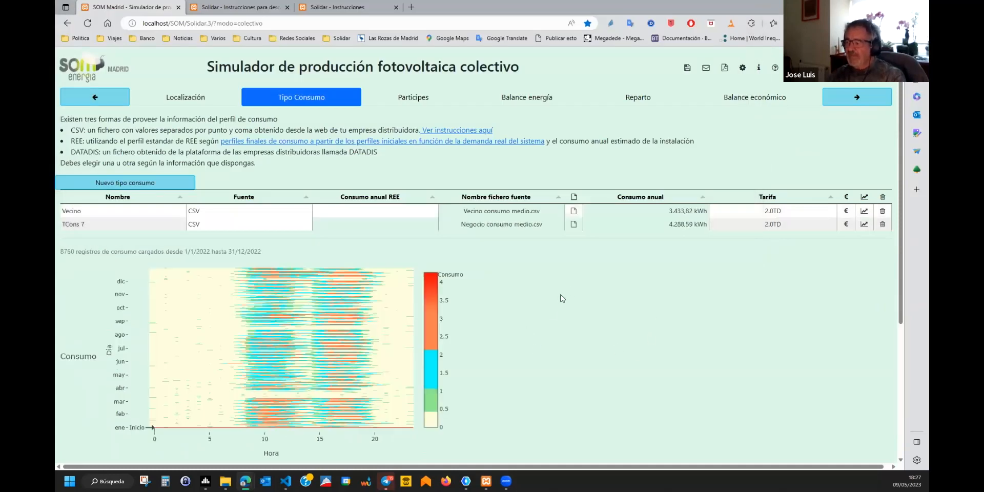
Review TCons 7's 13 July hourly curve and its month-by-hour consumption chart.
left_click(270, 341)
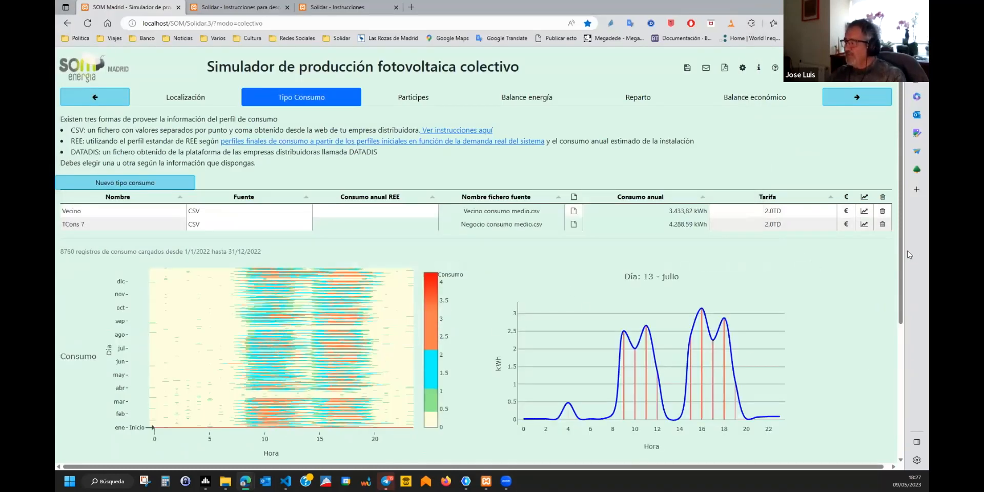
left_click_drag(909, 255, 910, 370)
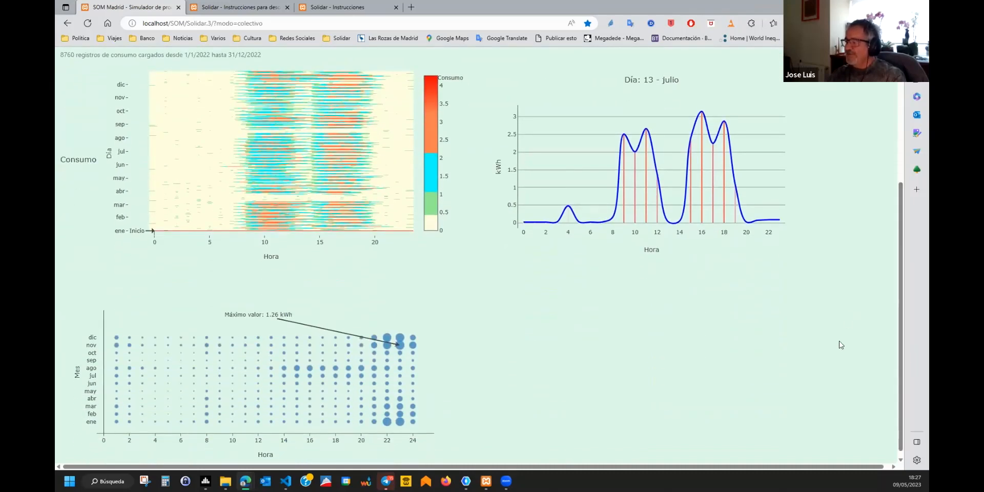
left_click_drag(902, 323, 902, 200)
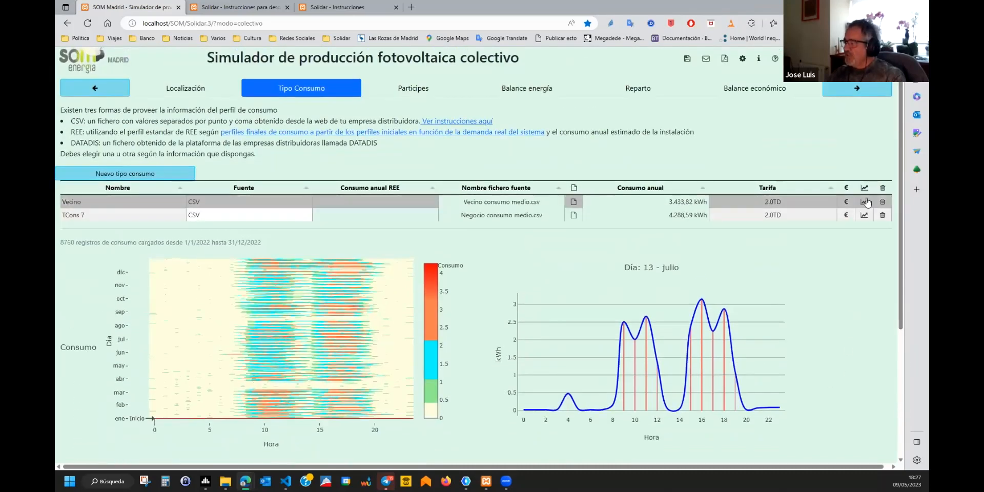
left_click(867, 216)
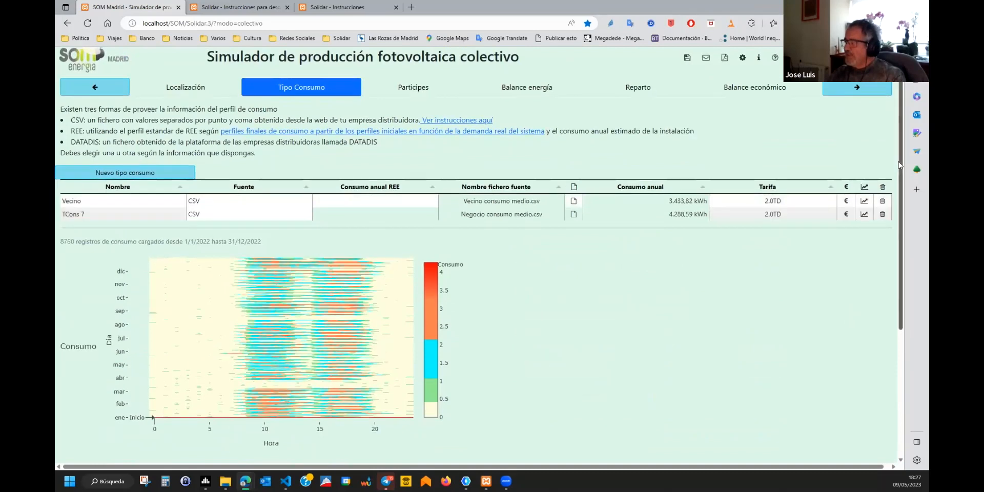
scroll(882, 334, "down", 4)
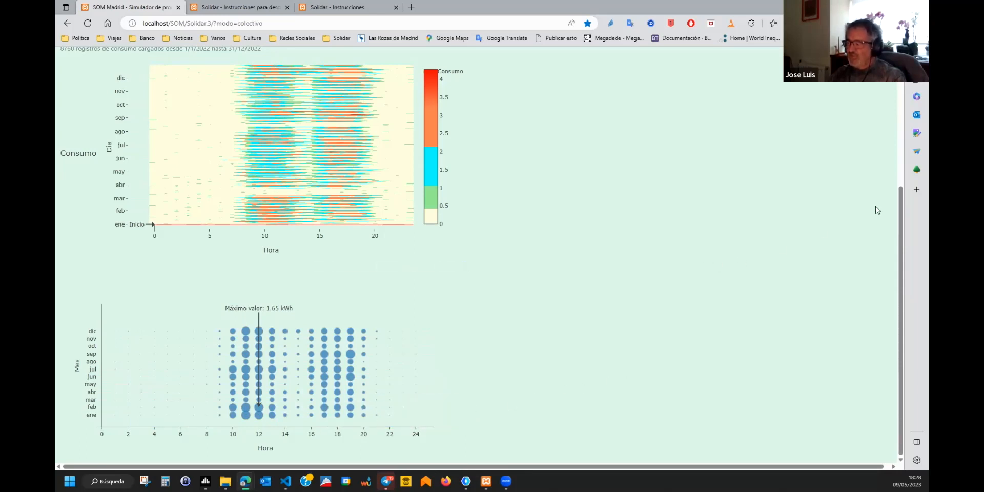
scroll(443, 141, "up", 4)
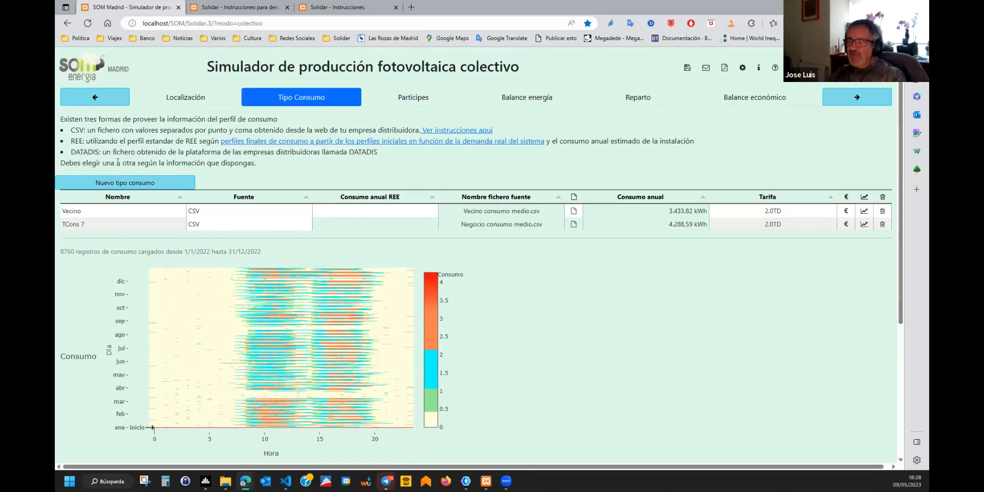
Add a third consumption type and rename TCons 7 to Negocio.
left_click(123, 183)
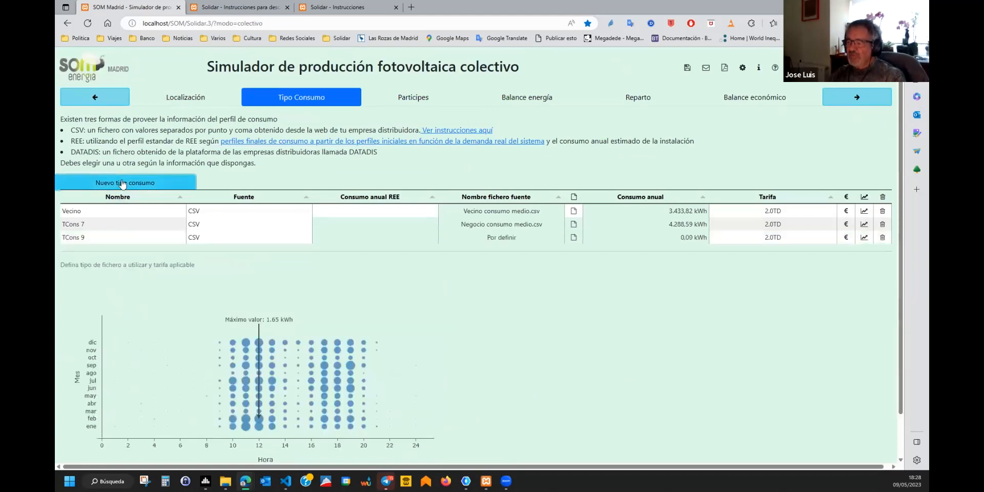
left_click(94, 223)
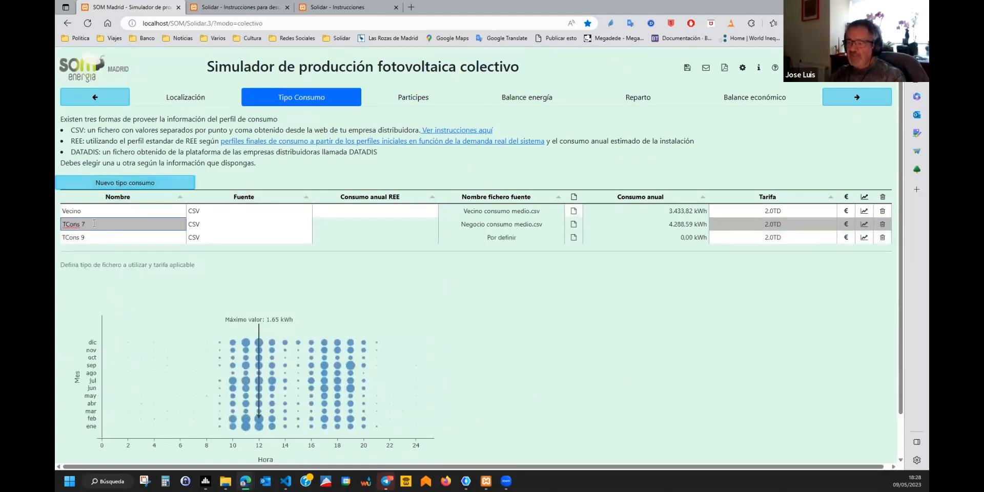
left_click_drag(93, 223, 58, 224)
type("Ne")
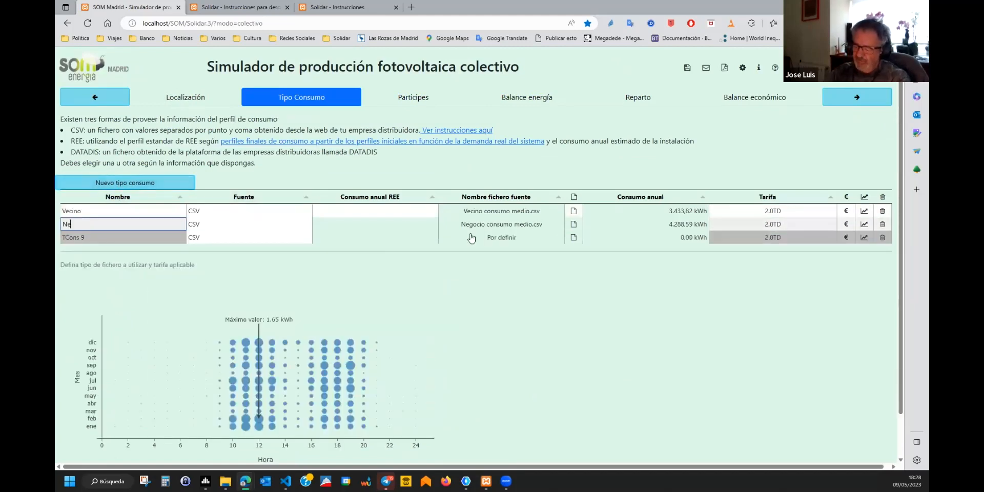
type("gocio")
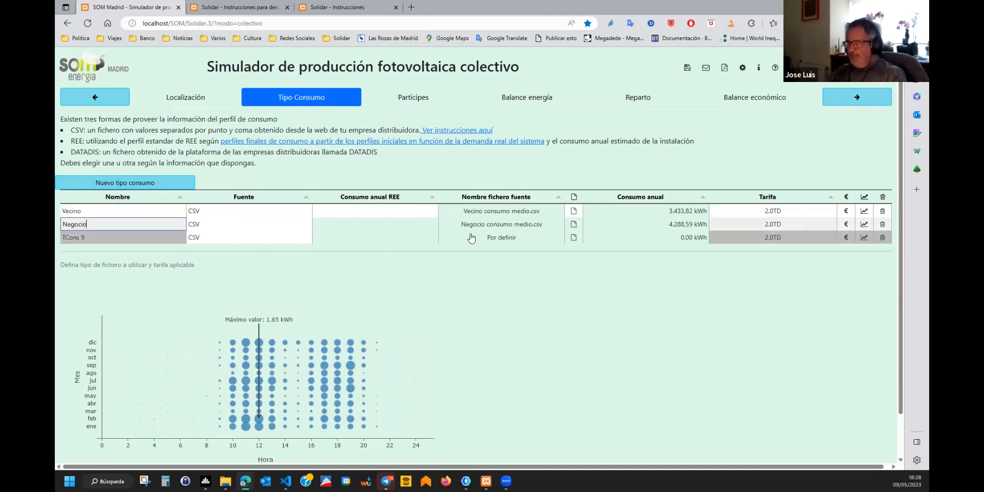
Load Comunidad.csv into TCons 9 and name it Zonas comunes (879.13 kWh yearly).
left_click(574, 239)
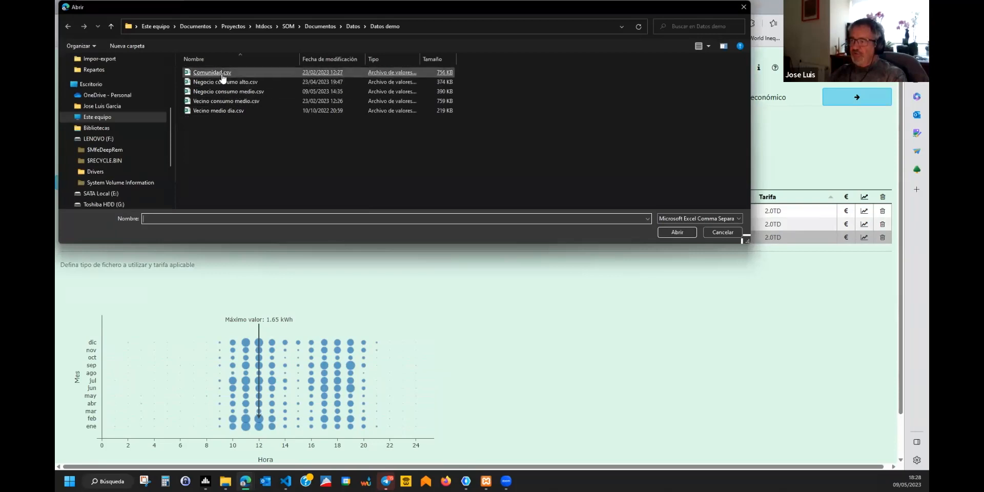
double_click(222, 74)
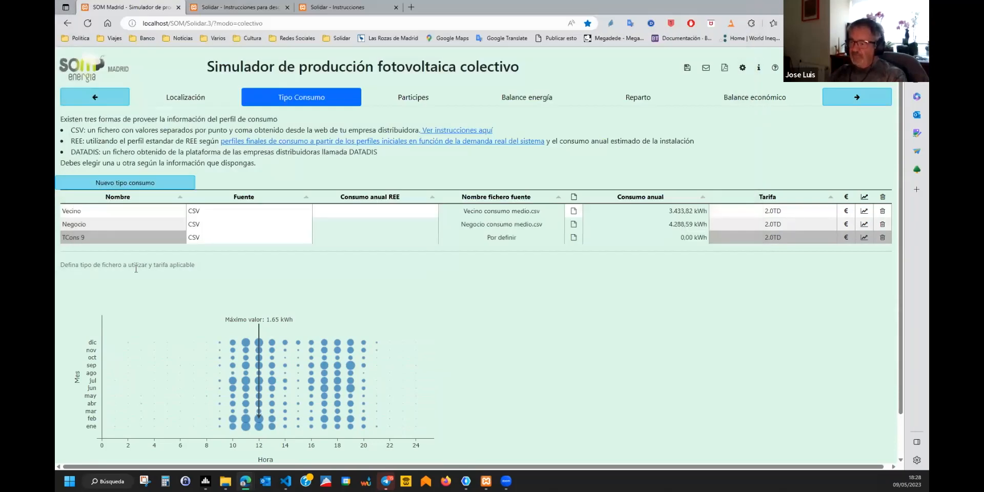
left_click(97, 236)
left_click_drag(98, 236, 60, 233)
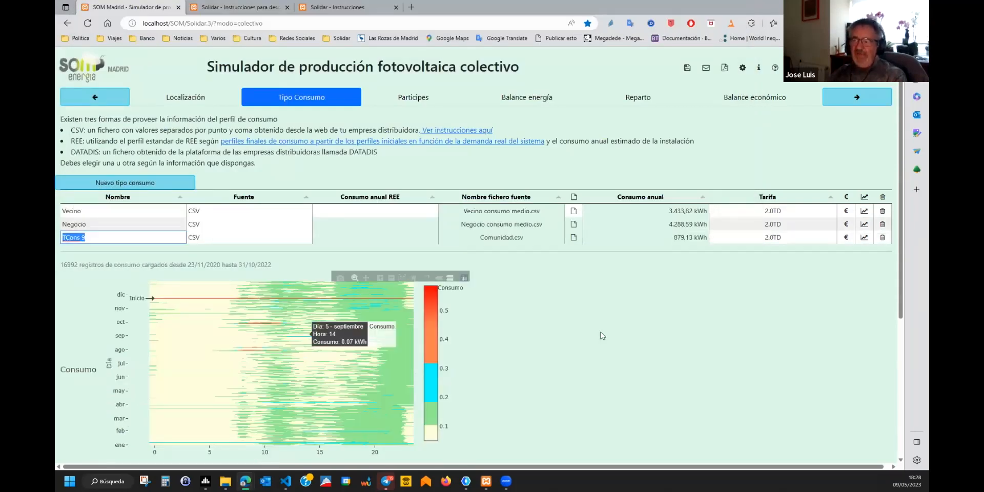
type("Zona")
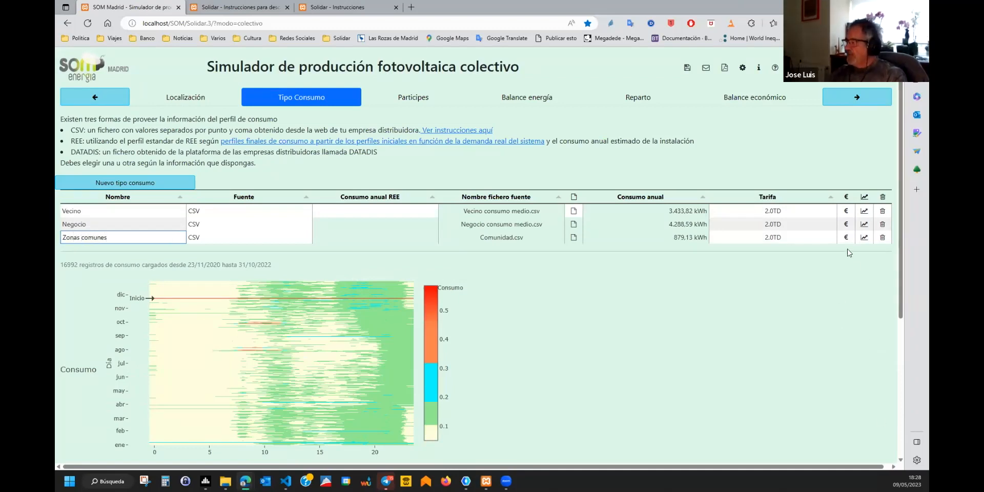
key("Return")
scroll(899, 225, "down", 5)
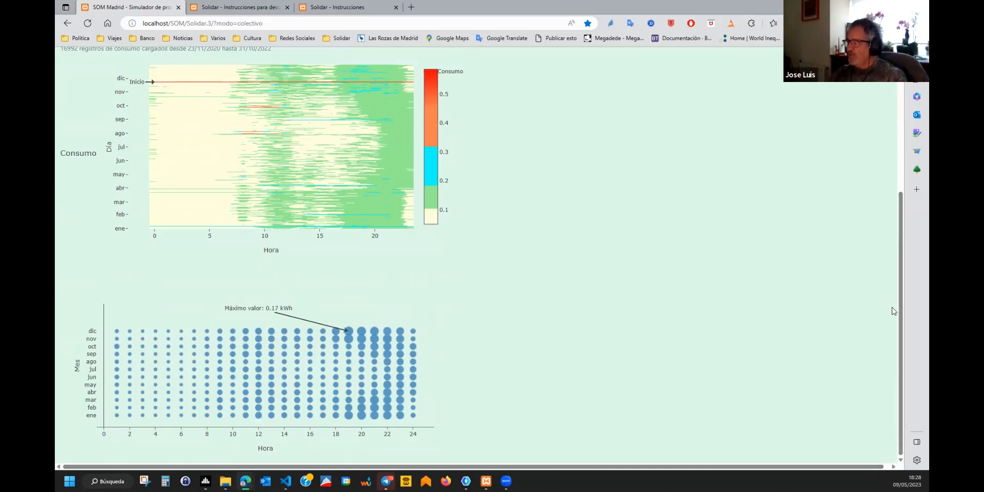
scroll(899, 309, "up", 5)
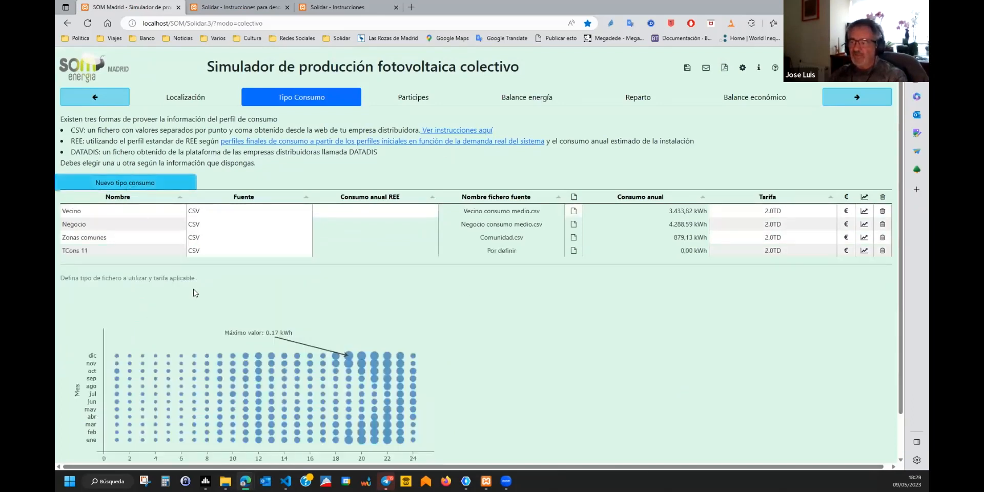
Set TCons 11 to the REE profile, rename it Consumo REE, with 2,000 kWh annual consumption.
left_click(225, 251)
left_click(221, 281)
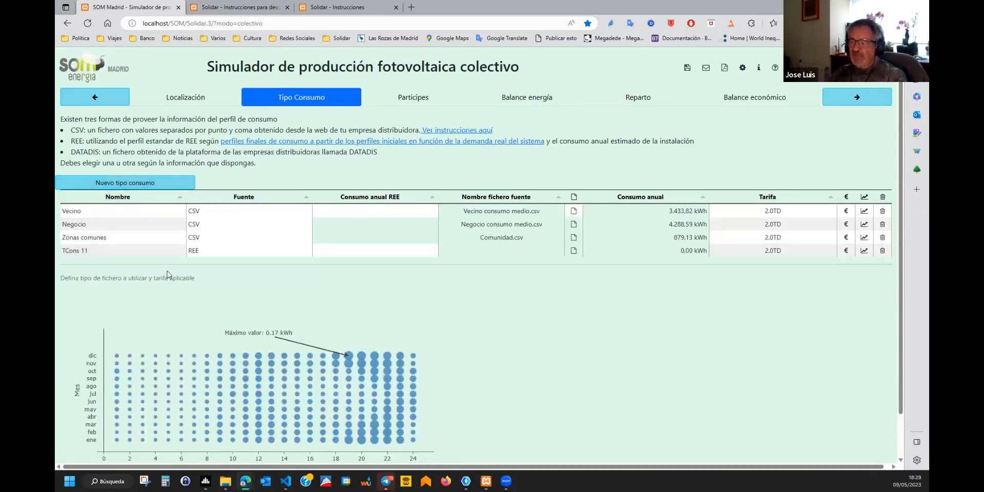
left_click(116, 248)
key("ctrl+a")
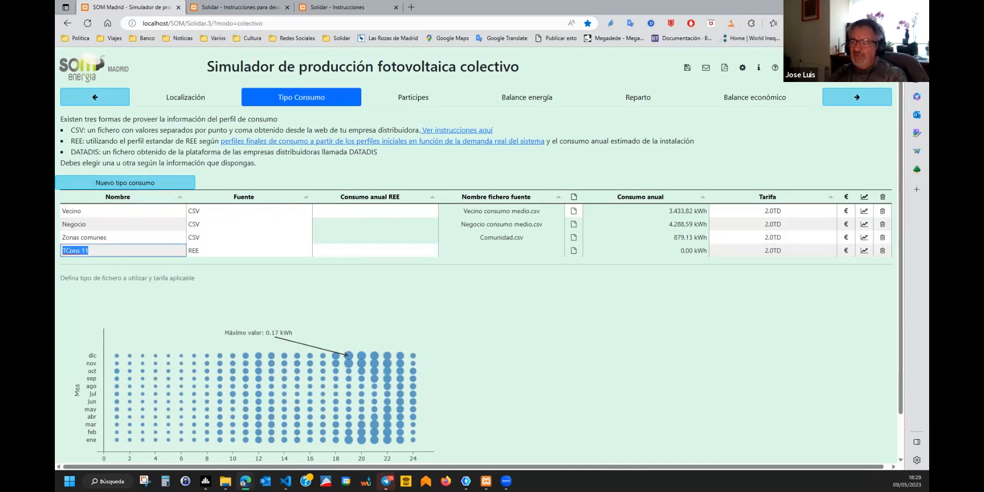
type("Consumo")
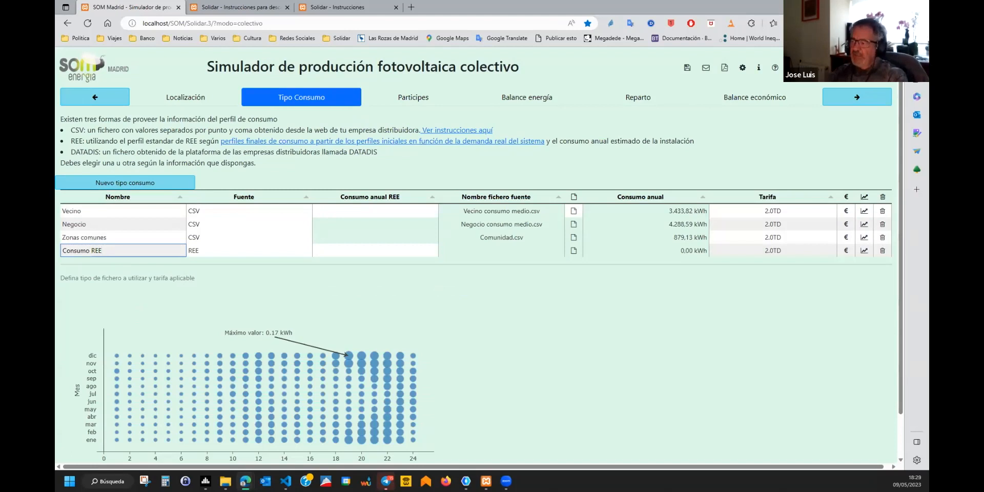
left_click(370, 250)
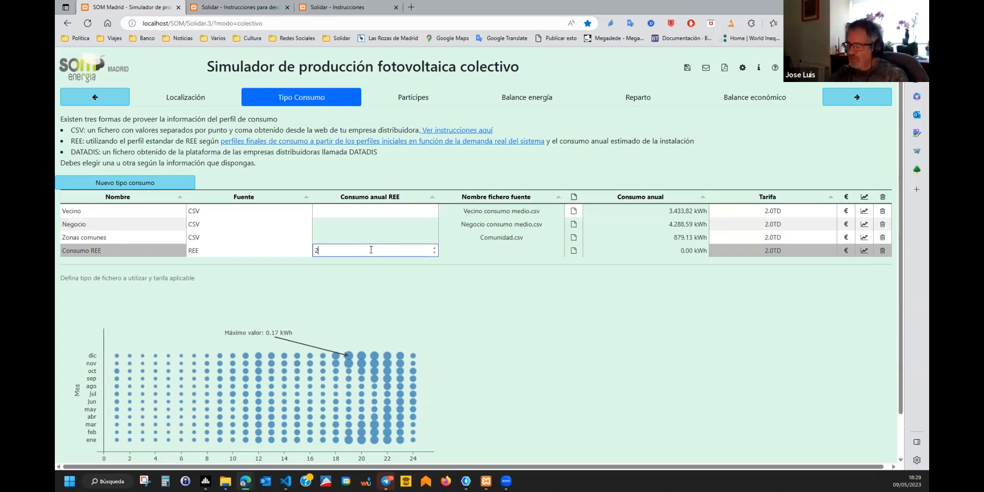
key("Return")
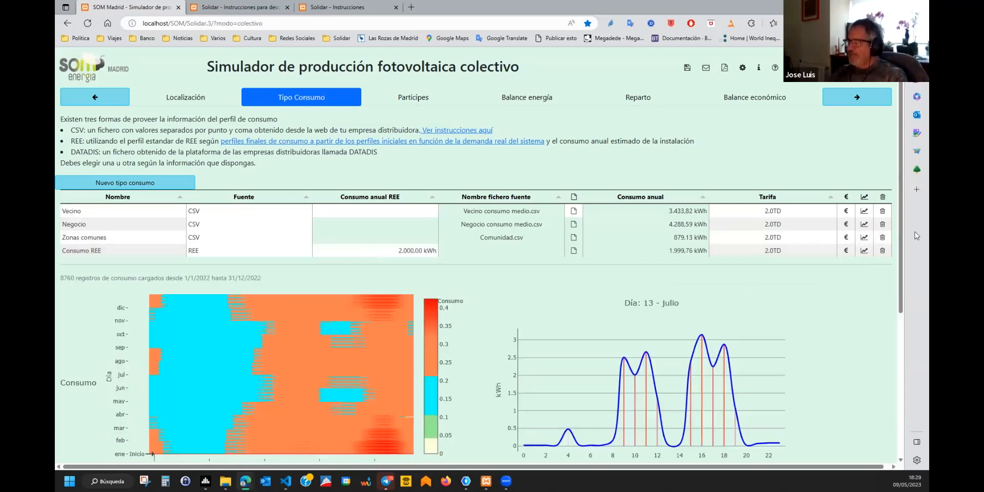
Review Consumo REE's 11 January daily curve and its monthly hourly consumption profile.
scroll(901, 220, "down", 5)
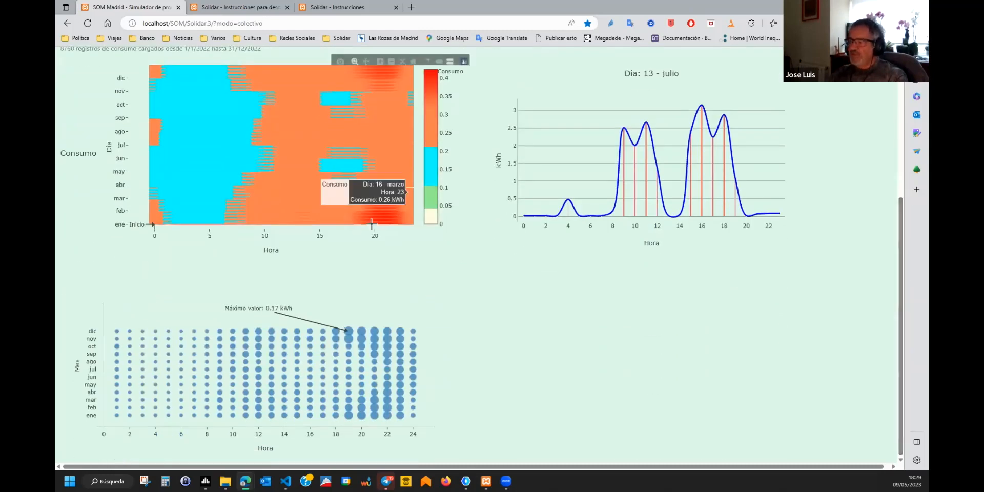
left_click(343, 220)
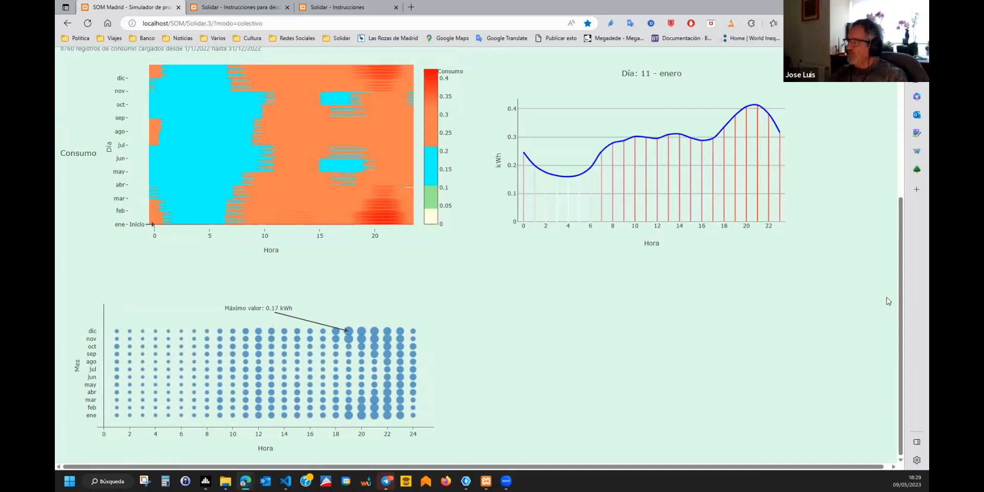
scroll(888, 302, "up", 4)
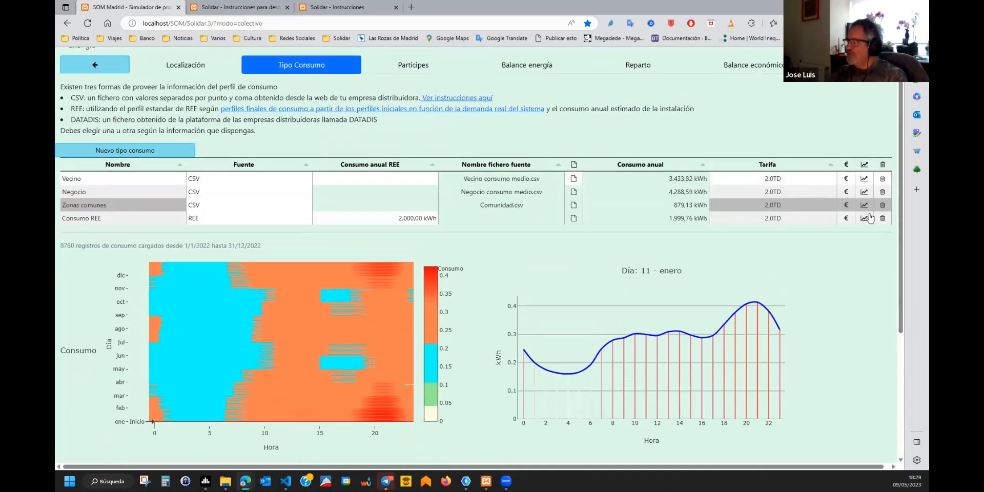
left_click(865, 217)
left_click_drag(901, 181, 898, 373)
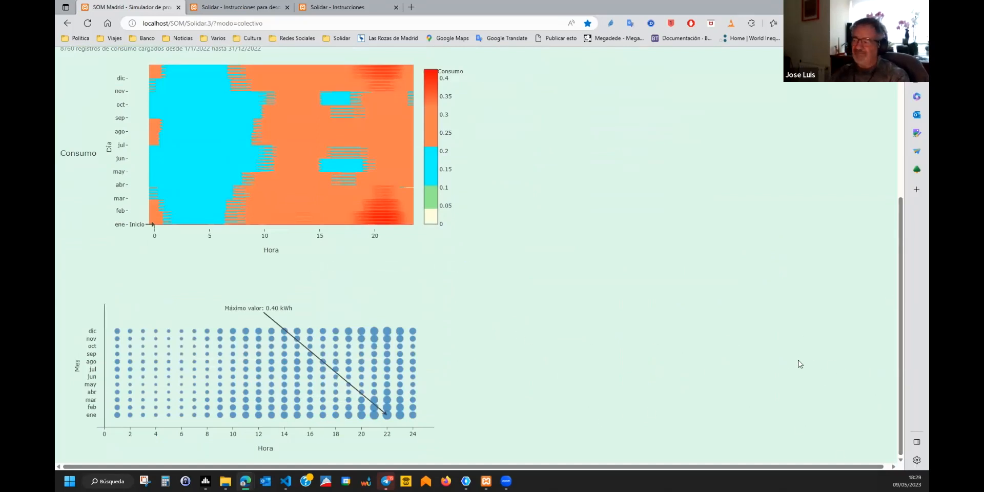
scroll(897, 262, "up", 5)
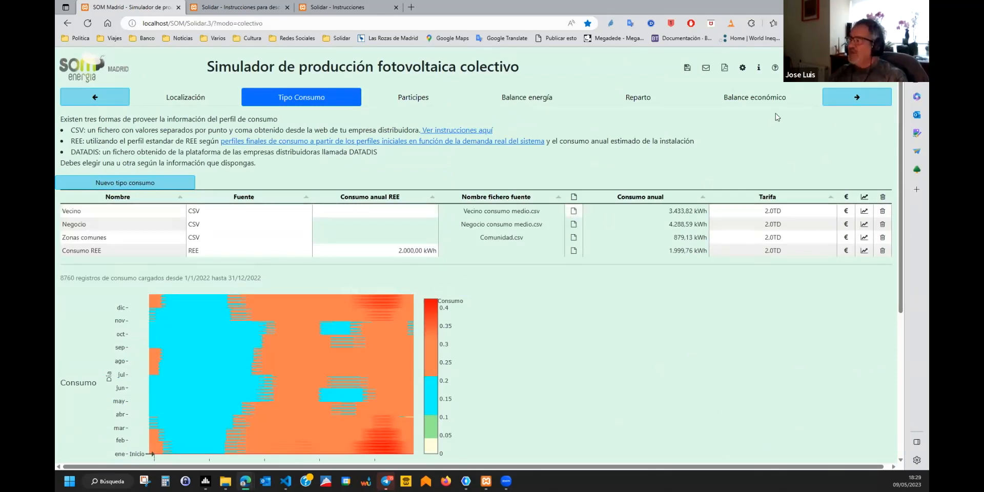
Go to the Partícipes table of 22 fincas (1,741.00 m²) and sort it by Uso.
left_click(863, 101)
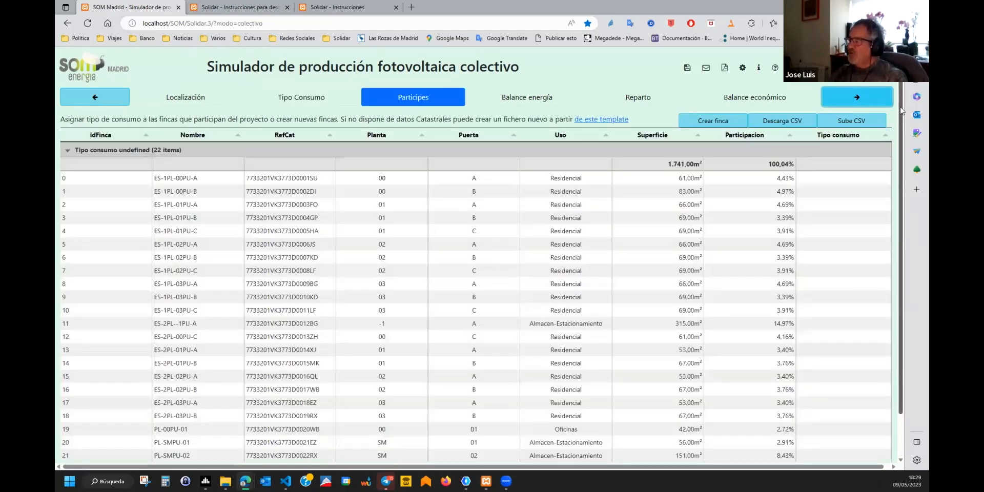
scroll(901, 110, "down", 1)
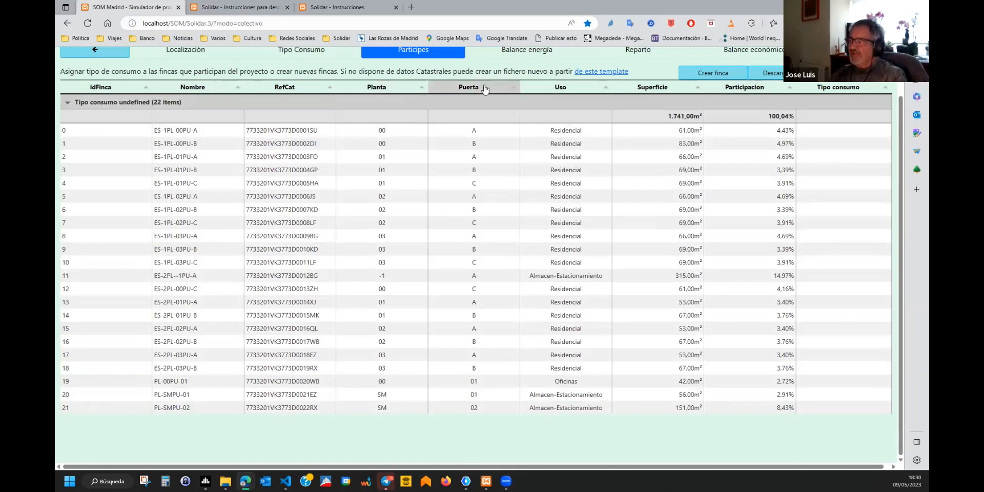
left_click(575, 88)
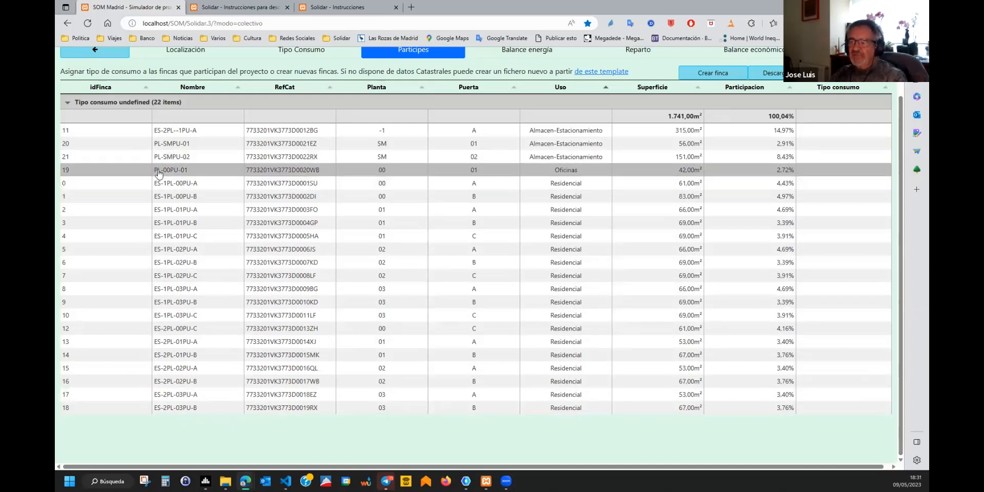
left_click(193, 184)
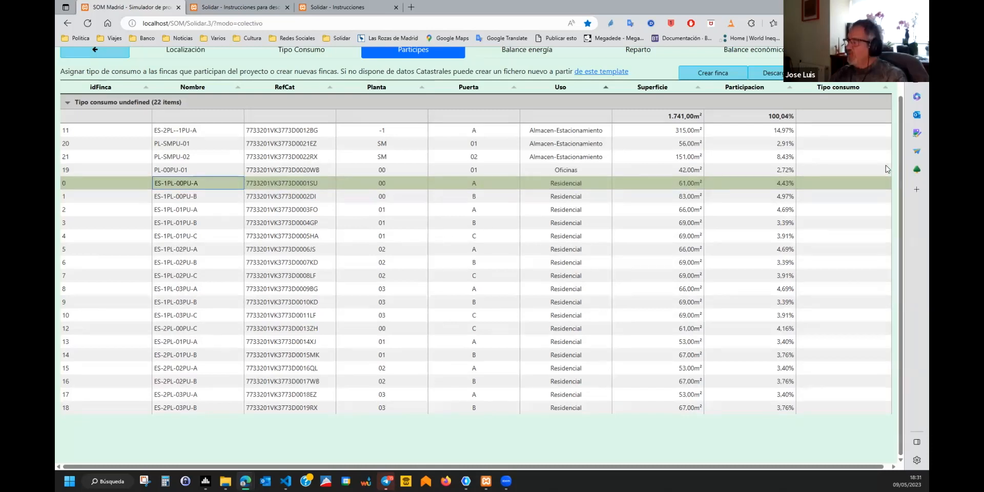
left_click(870, 184)
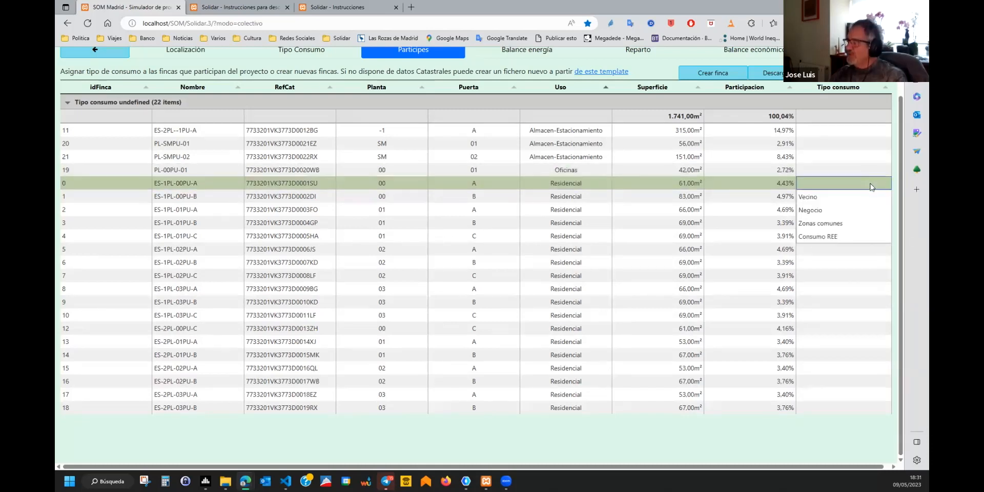
left_click(845, 197)
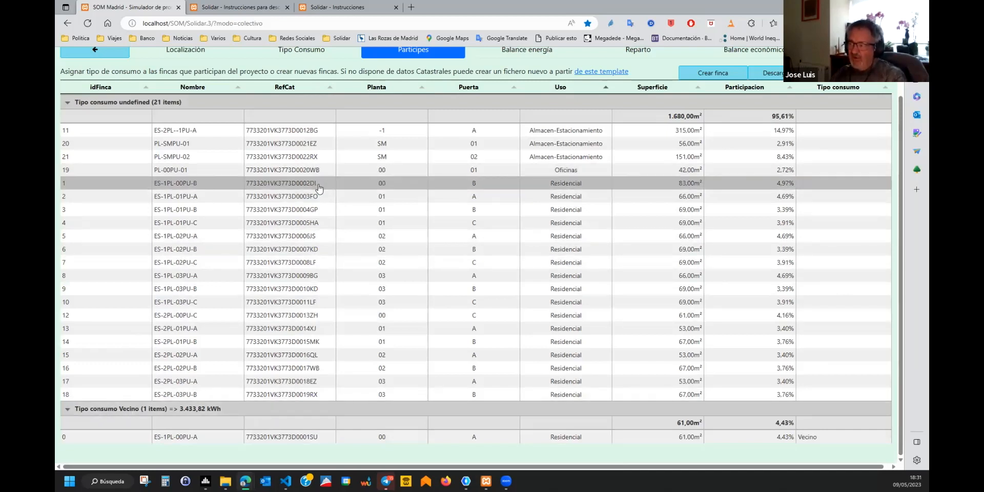
left_click_drag(318, 188, 325, 397)
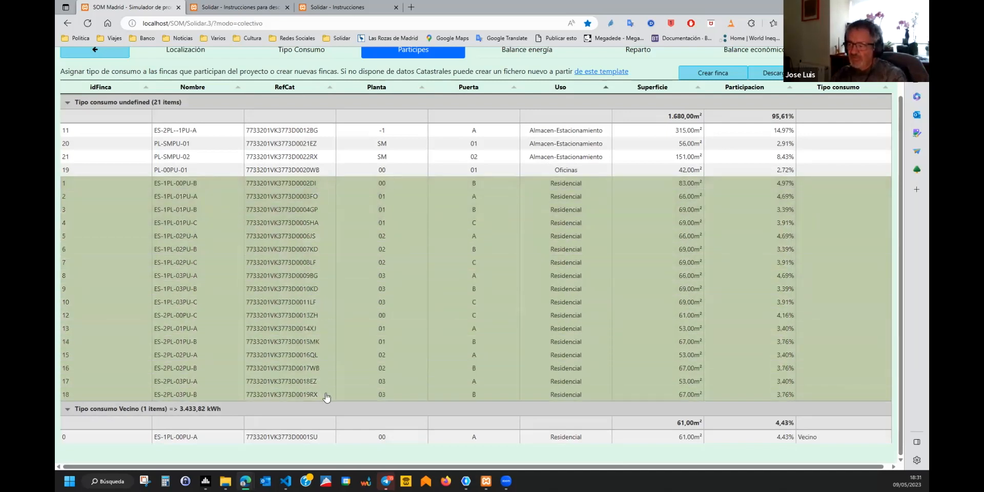
left_click(858, 237)
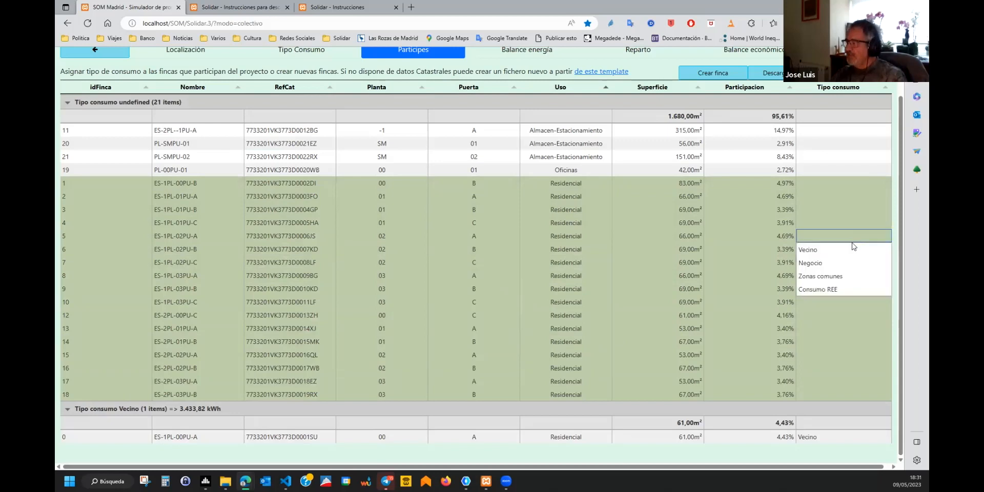
left_click(822, 253)
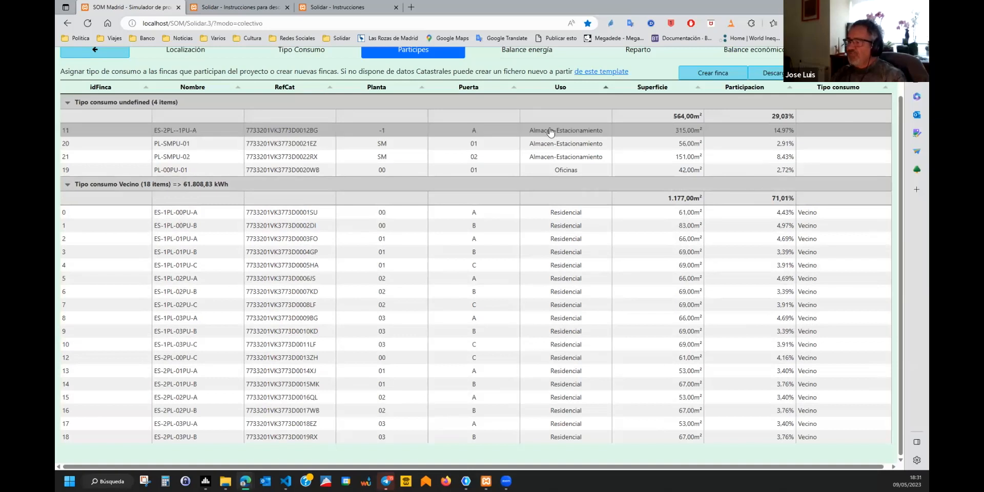
Change PL-SMPU-02's use to Comercio and assign it the Negocio consumption type.
left_click(599, 157)
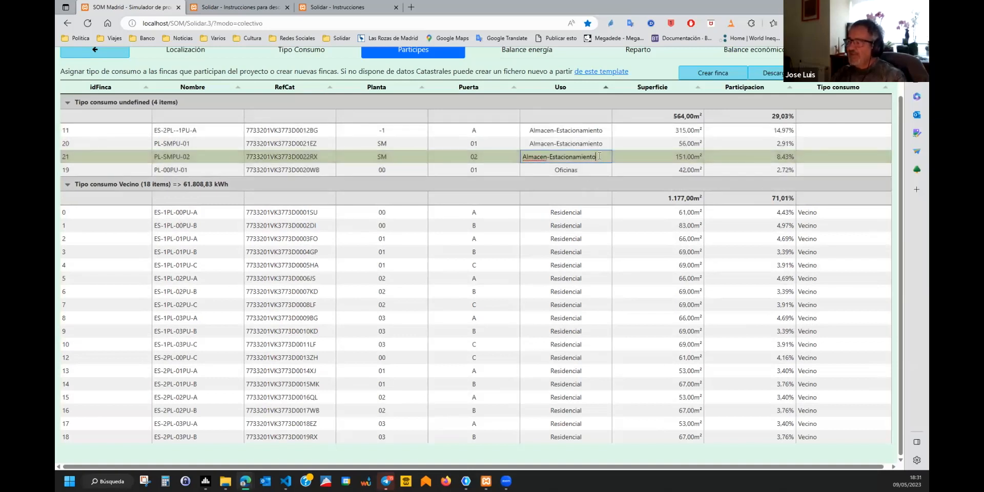
left_click_drag(600, 156, 470, 145)
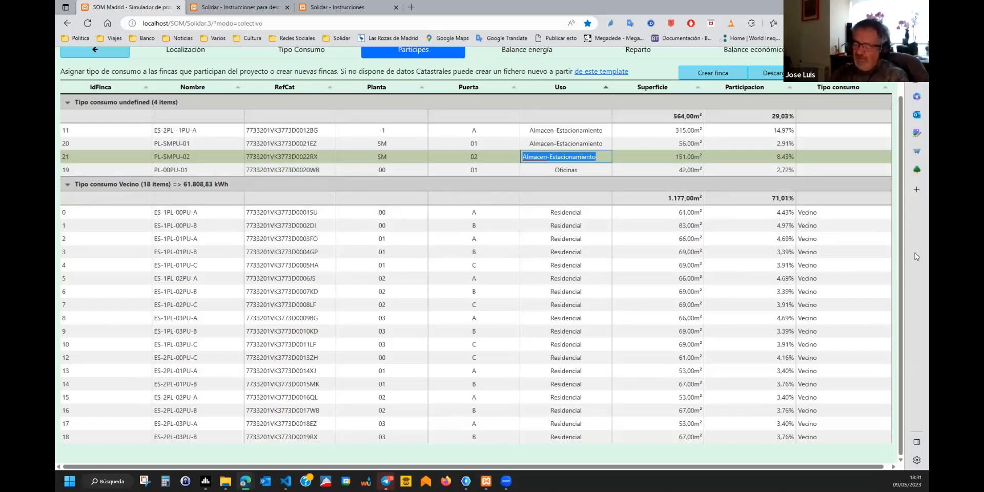
type("Comercio")
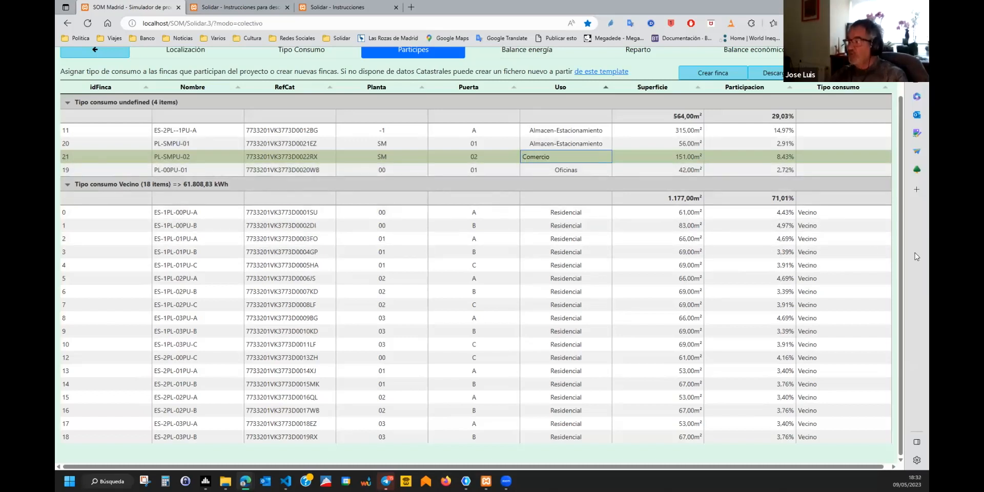
key("Tab")
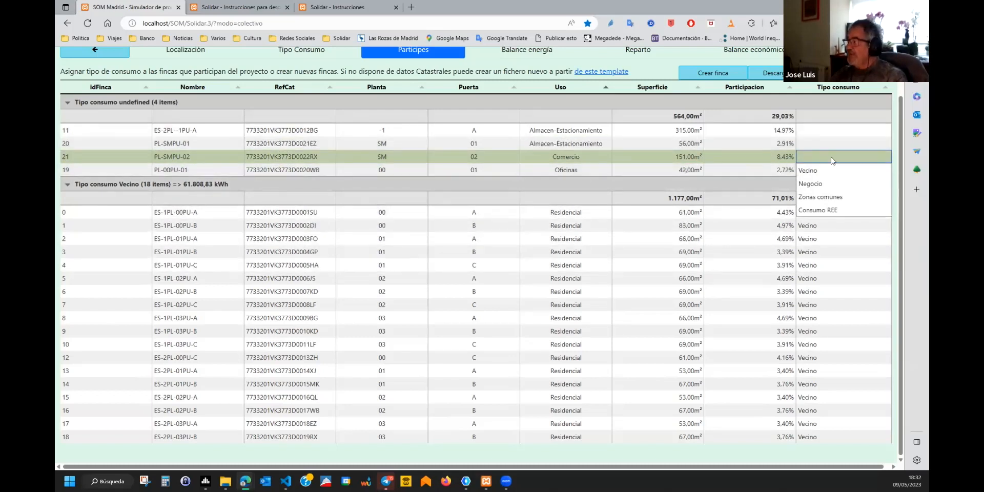
left_click(831, 187)
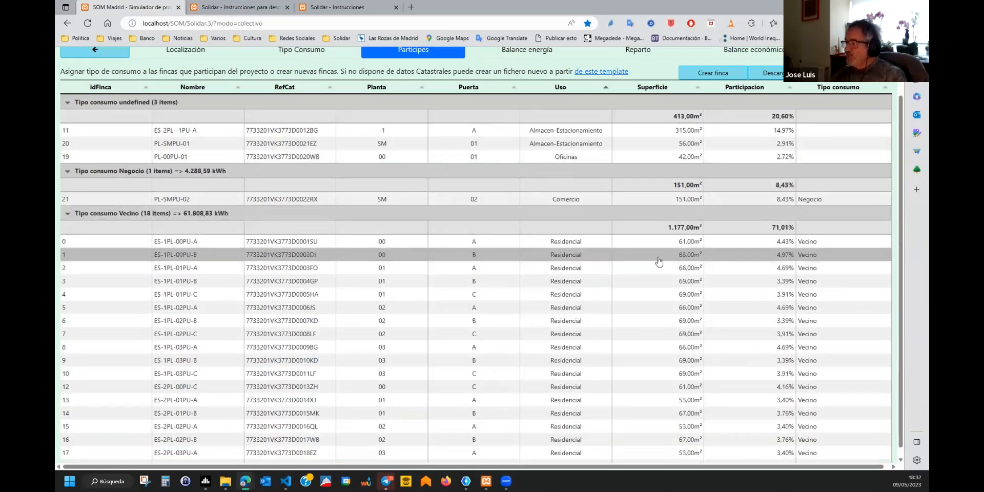
Assign the Consumo REE type to properties 1 to 4.
left_click_drag(597, 259, 863, 292)
left_click(866, 280)
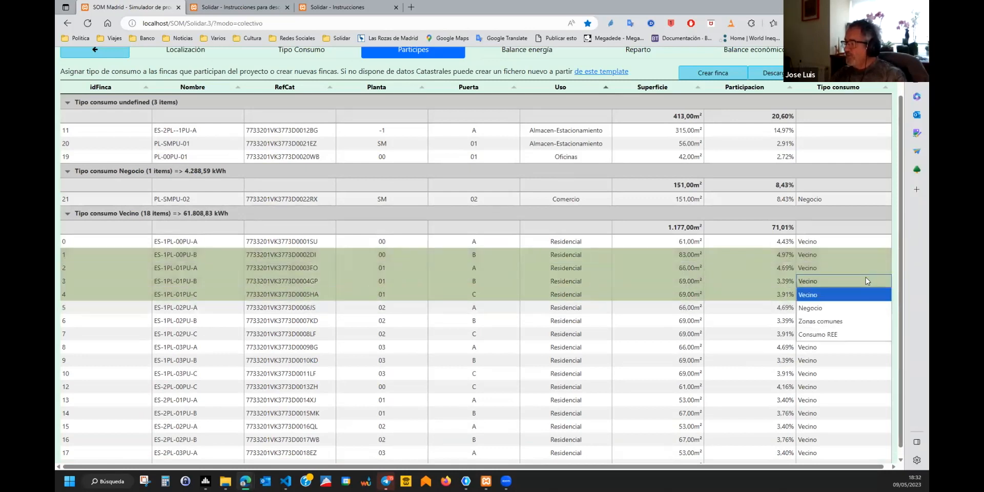
left_click(840, 339)
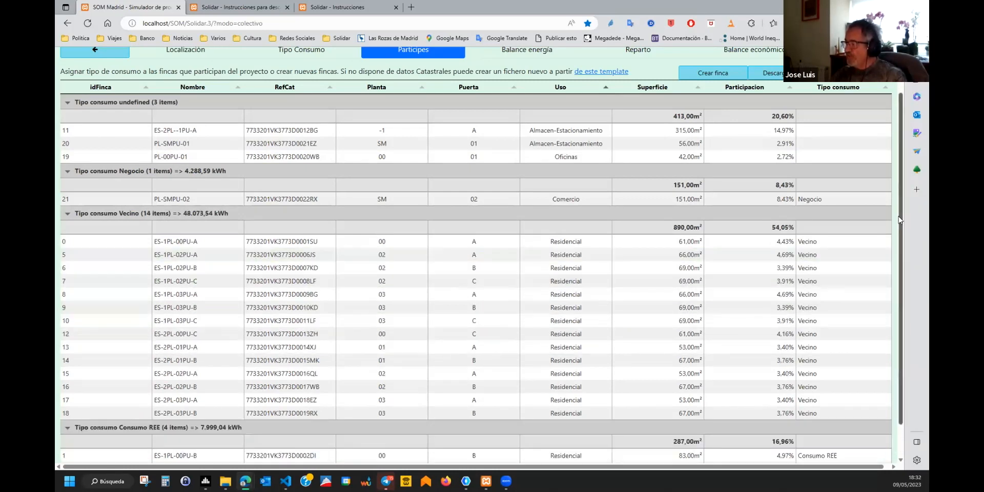
scroll(903, 230, "down", 1)
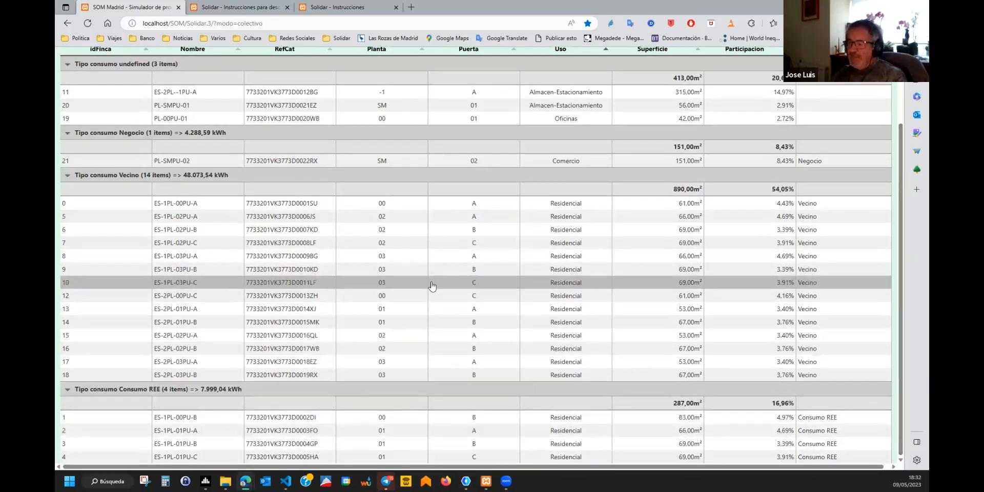
scroll(431, 280, "up", 1)
scroll(431, 279, "up", 1)
scroll(682, 290, "down", 2)
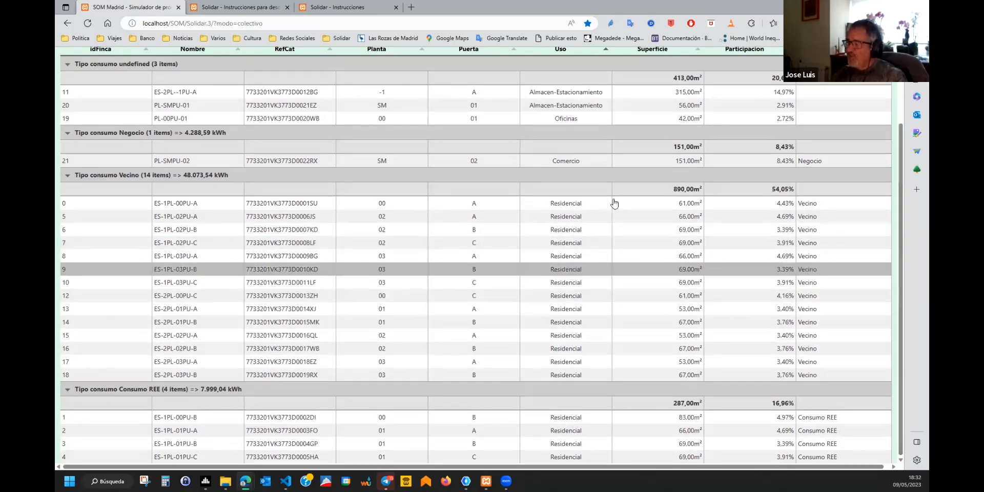
scroll(737, 179, "up", 2)
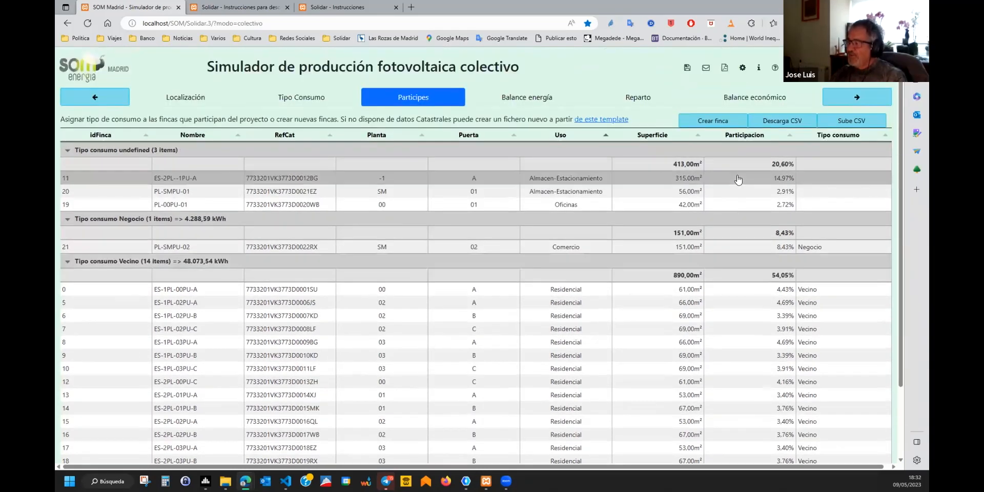
Create finca 22 named Zonas comunes with Comunitario use and the Zonas comunes type (879.13 kWh).
left_click(718, 122)
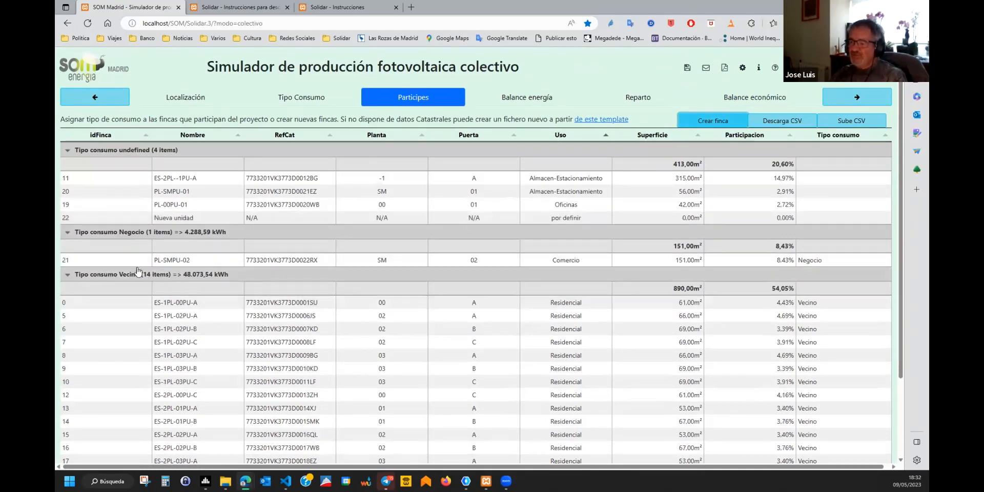
left_click(212, 219)
left_click_drag(211, 219, 109, 219)
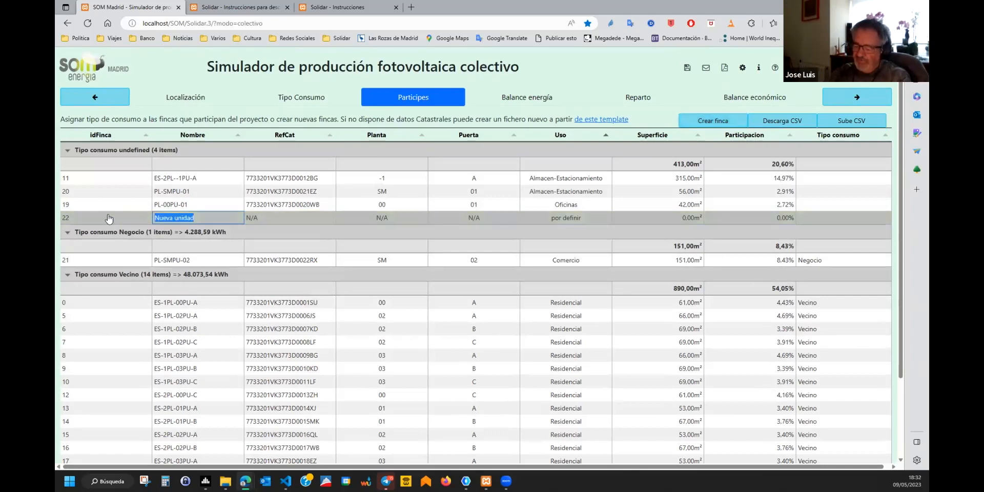
type("Zonas comu")
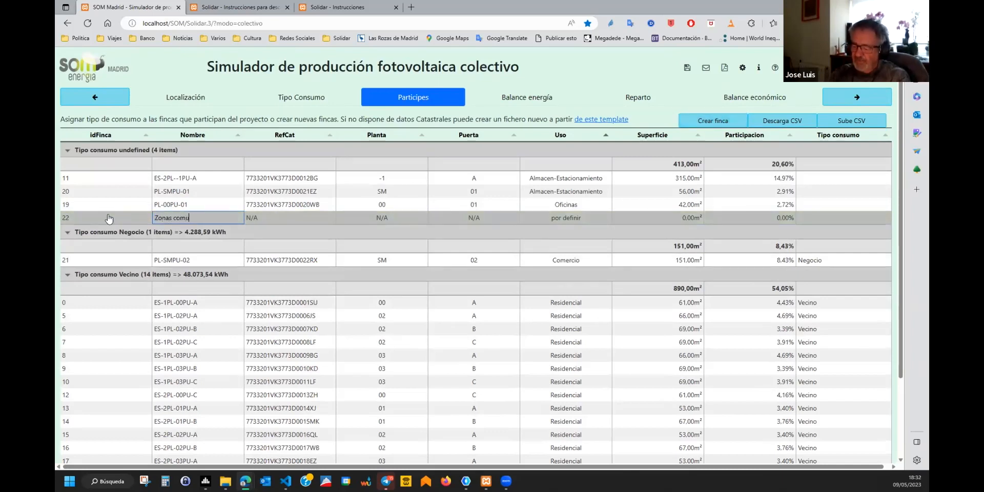
type("nes")
key("Tab")
type("po")
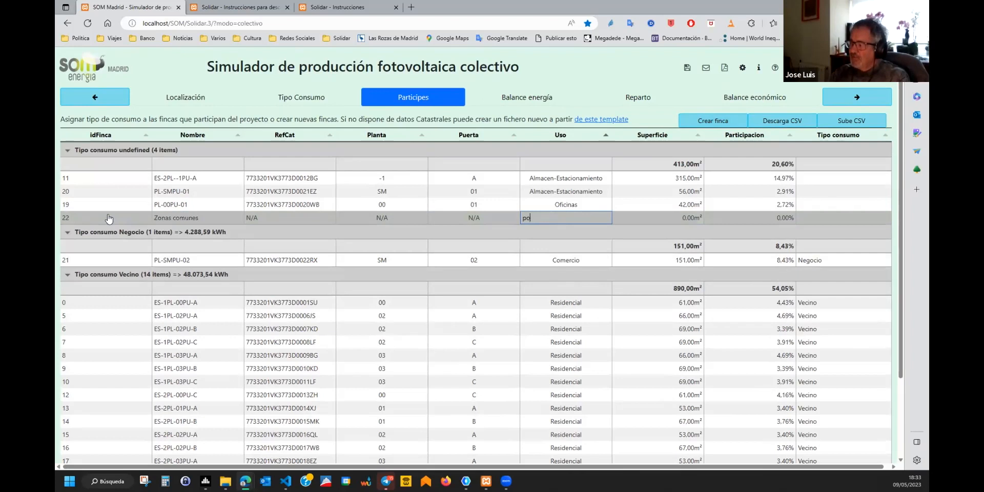
key("BackSpace")
key("BackSpace")
type("Com")
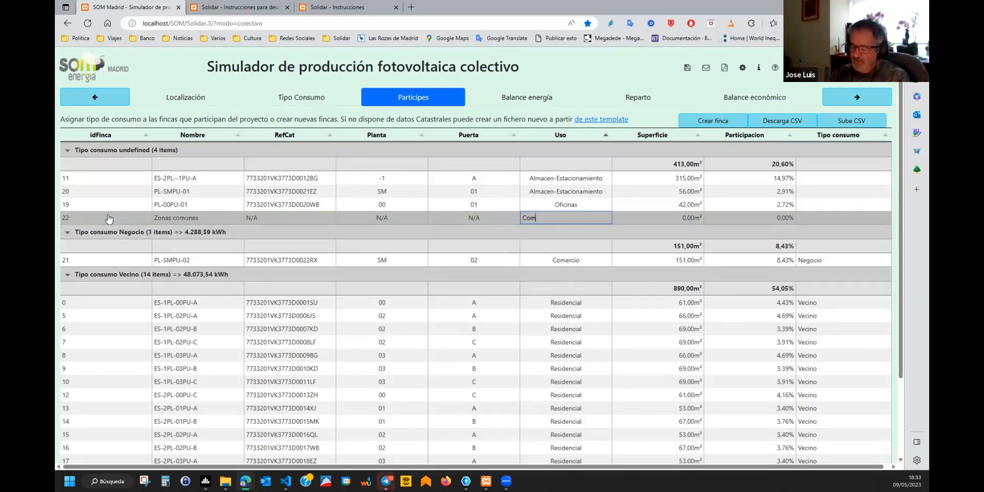
type("unitario")
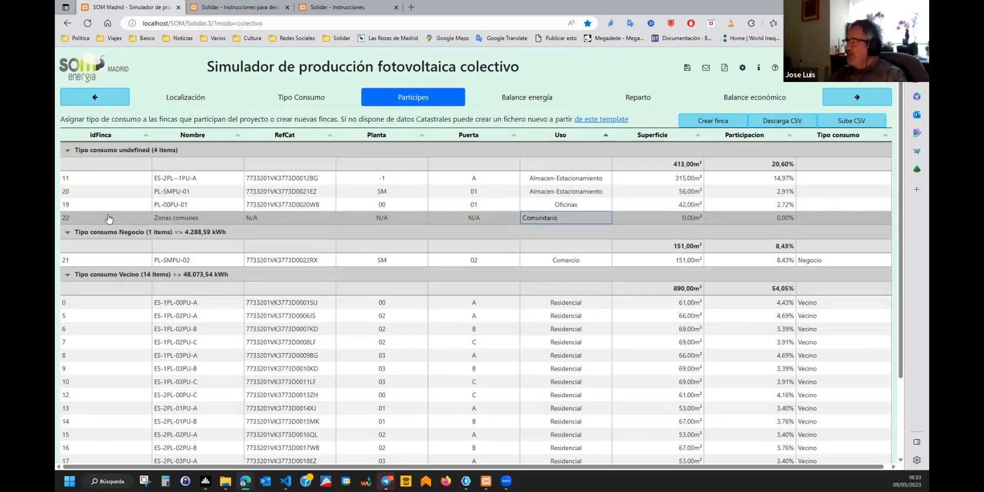
key("Tab")
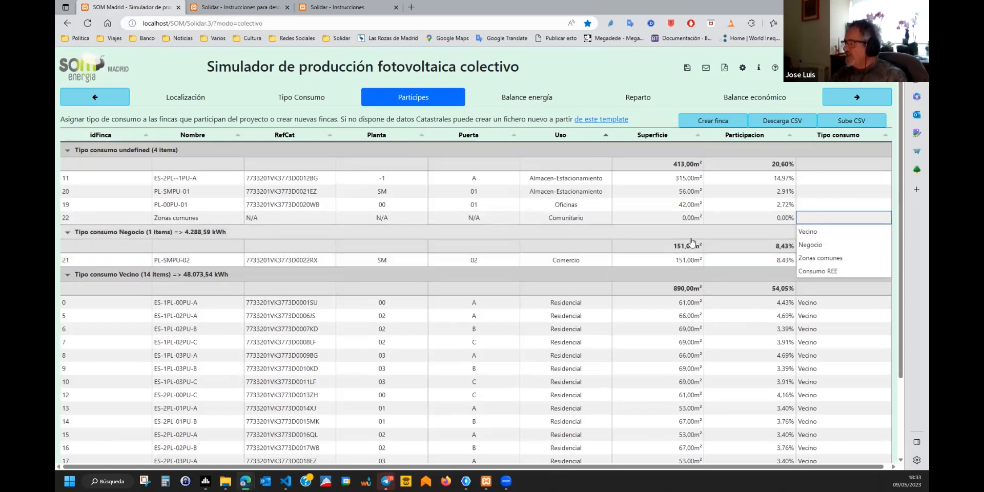
left_click(818, 257)
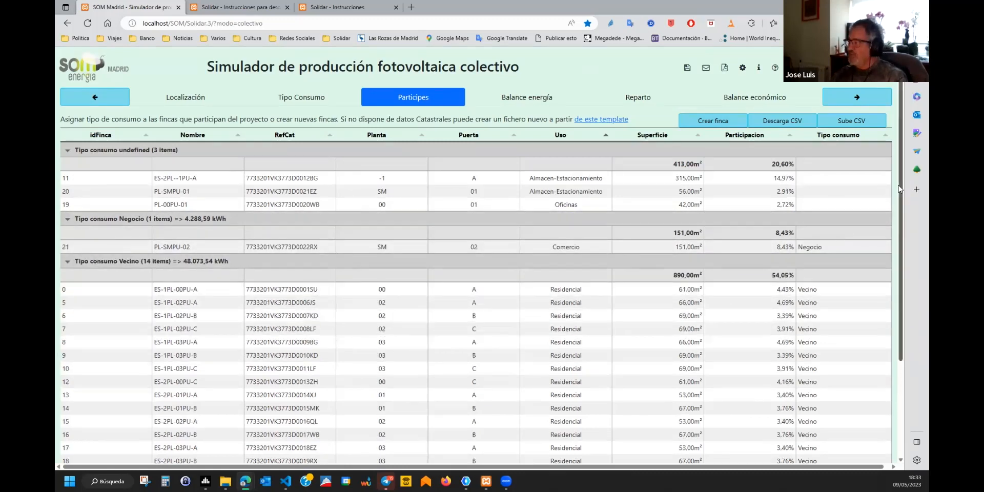
left_click_drag(901, 182, 904, 363)
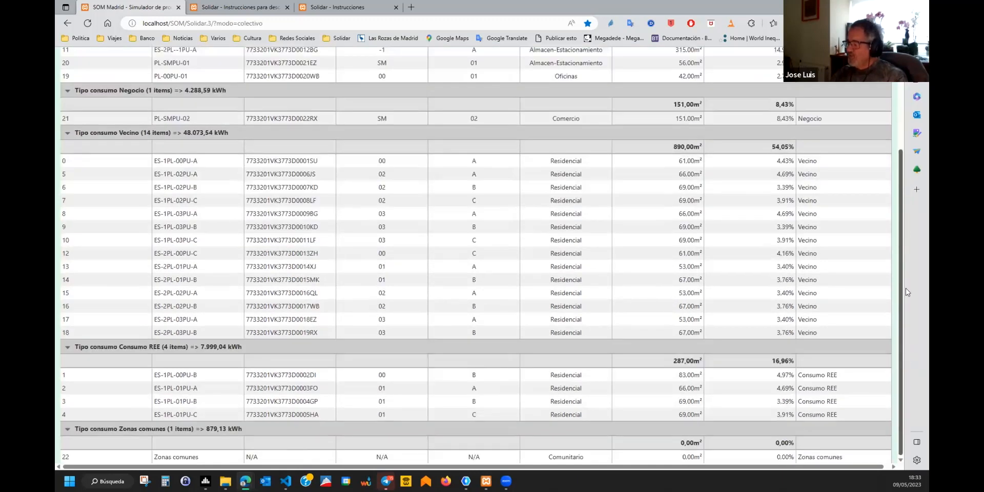
left_click_drag(905, 292, 909, 156)
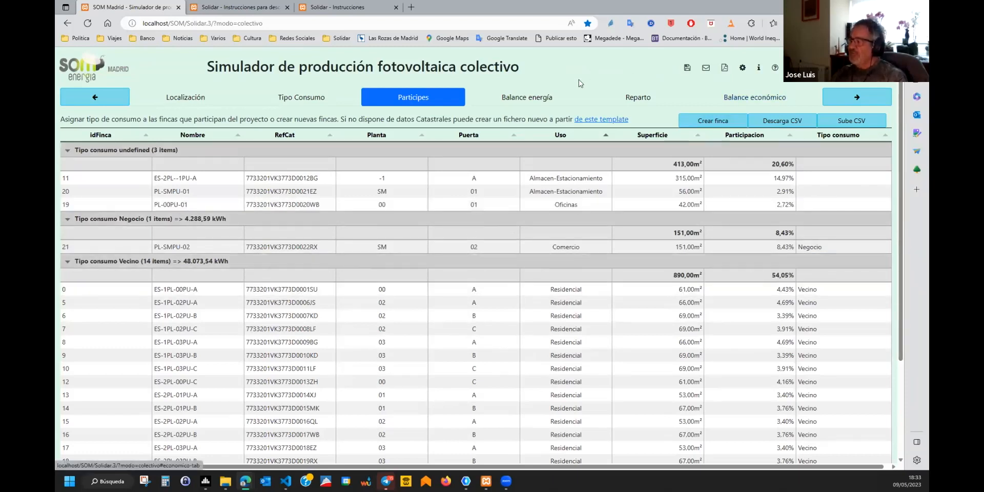
Open Balance energía past the panel-limit alert: 61,240.29 kWh consumed versus 47,178.63 kWh produced.
left_click(849, 100)
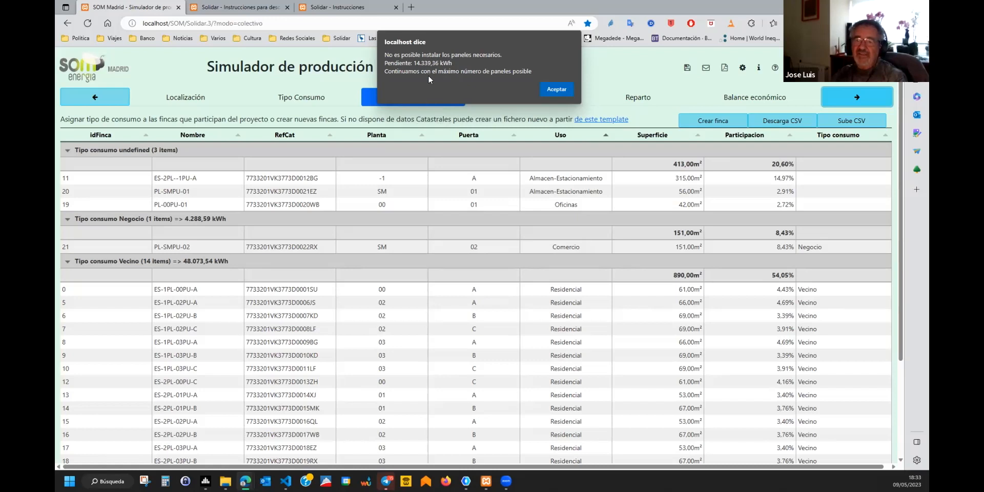
left_click(557, 88)
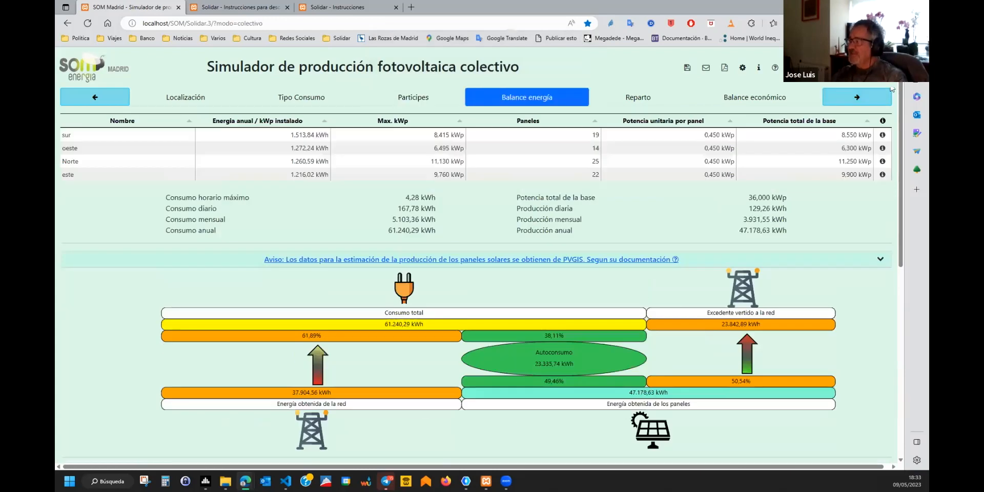
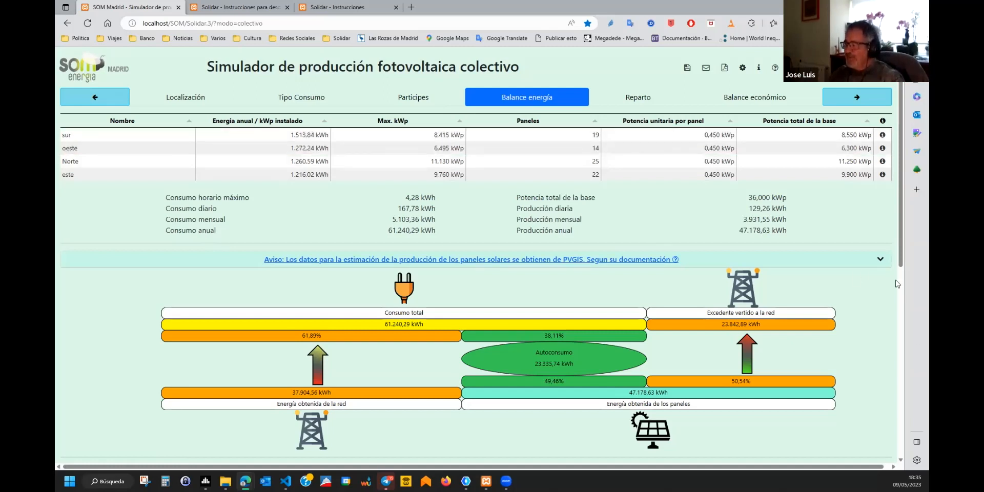
Expand the 'Aviso: Los datos…PVGIS' notice and scroll past the energy diagram.
left_click(644, 261)
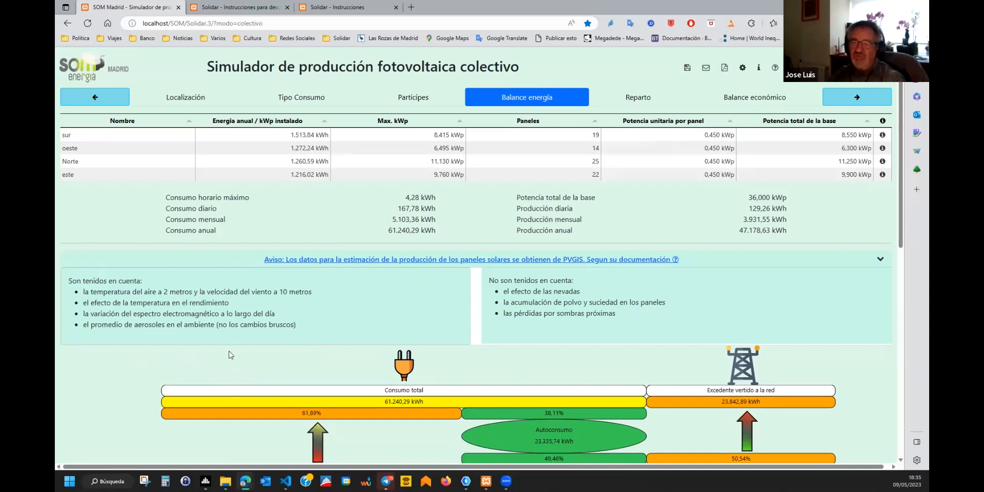
scroll(229, 355, "down", 4)
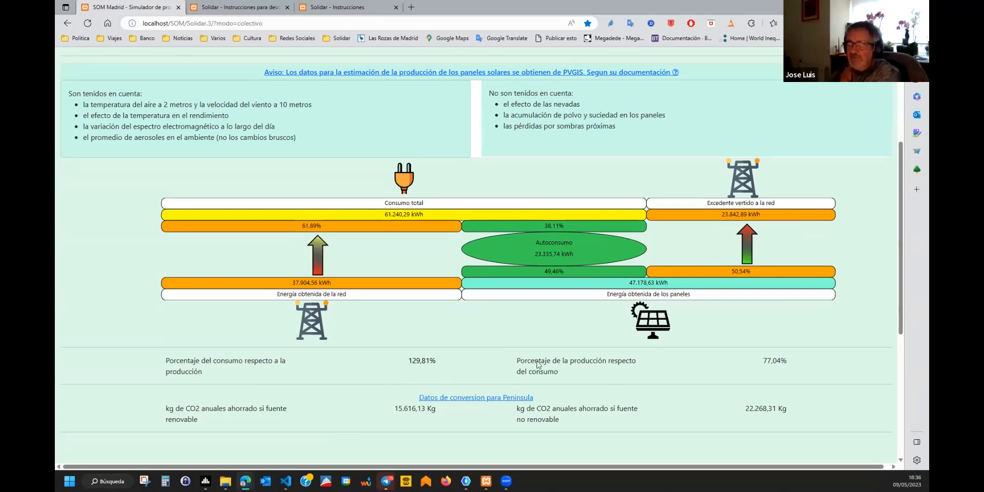
Scroll down to the Producción vs Consumo 3-D chart and rotate it.
scroll(295, 378, "down", 1)
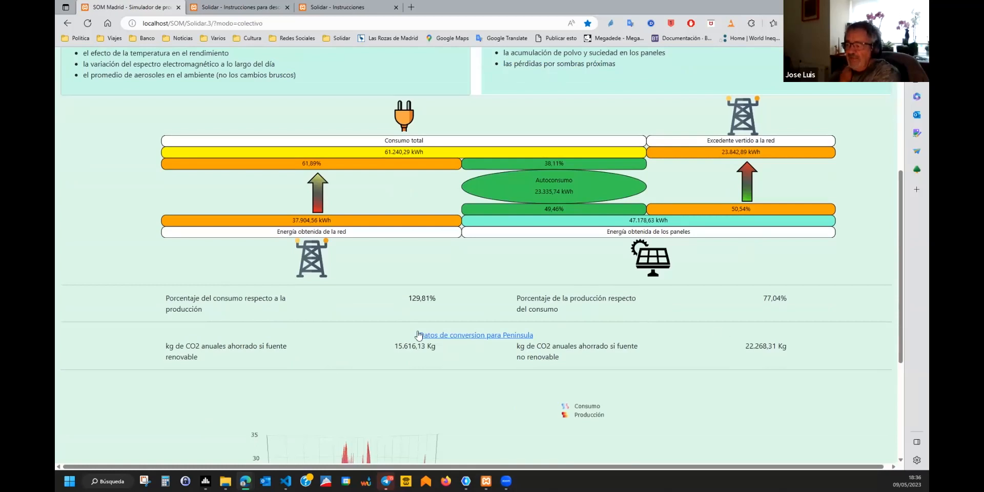
scroll(286, 326, "down", 1)
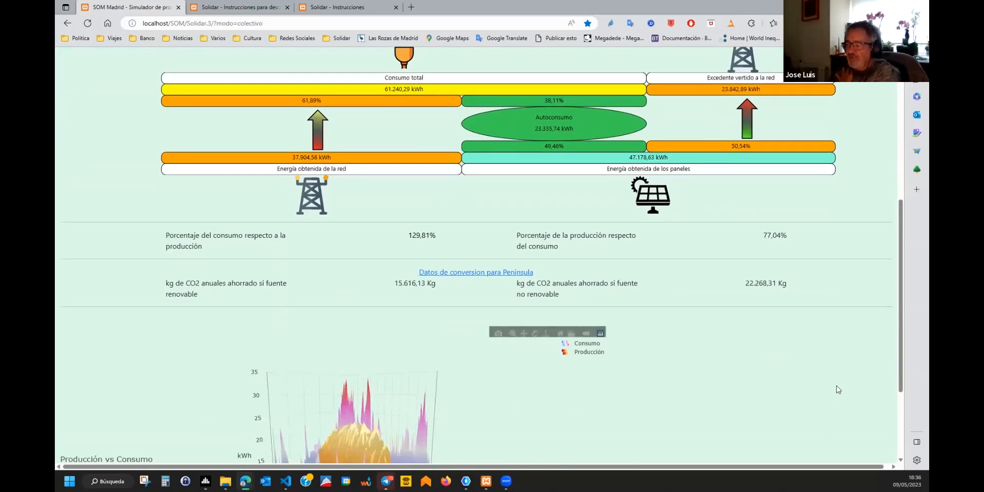
scroll(836, 385, "down", 2)
scroll(837, 385, "down", 1)
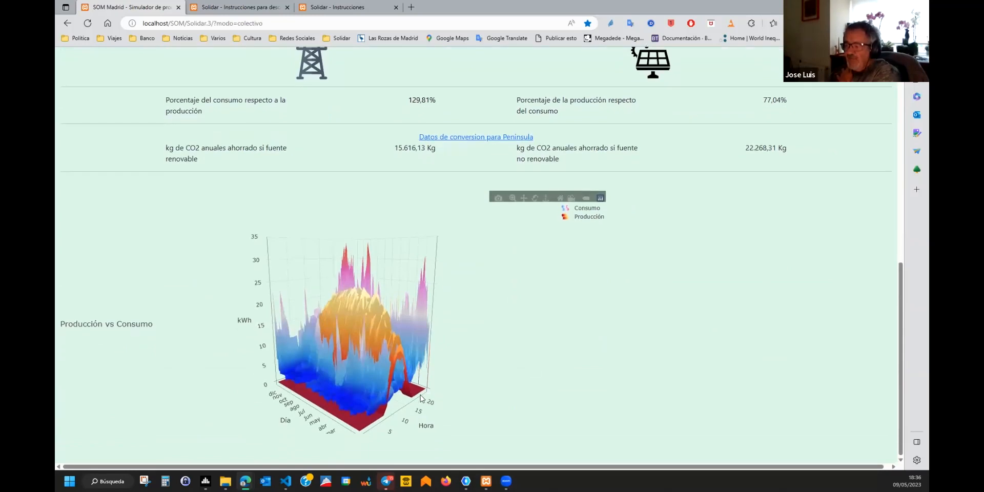
mouse_move(371, 386)
left_mouse_down()
mouse_move(315, 399)
mouse_move(345, 405)
mouse_move(388, 392)
left_mouse_up()
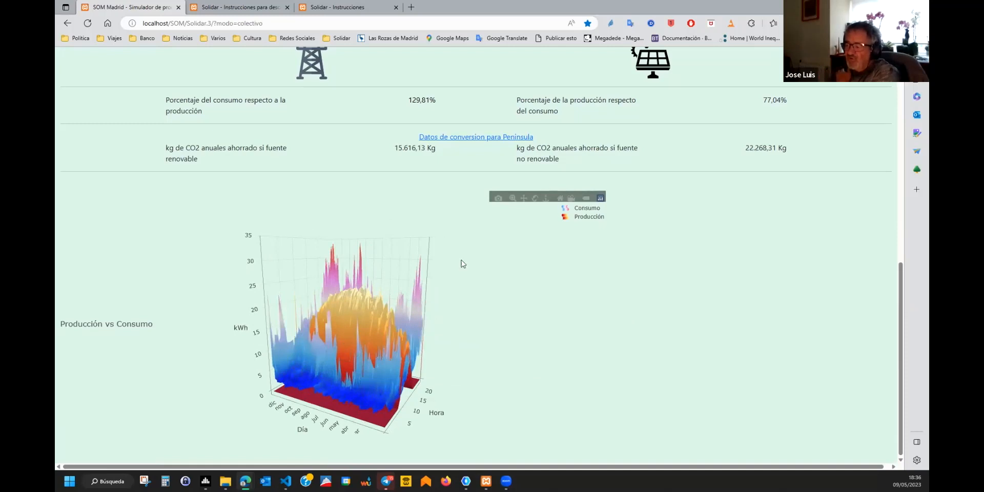
Hide the Producción surface so only Consumo remains, and rotate it.
left_click(577, 211)
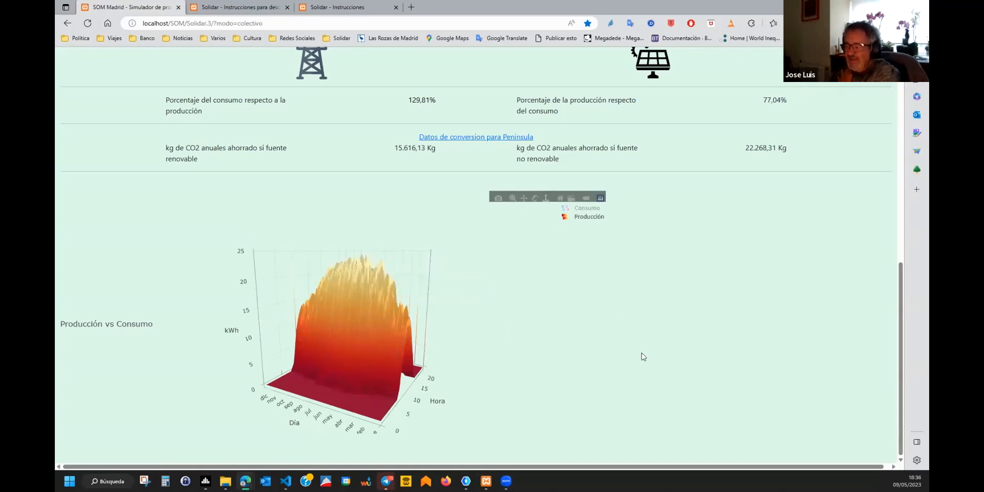
left_click(588, 210)
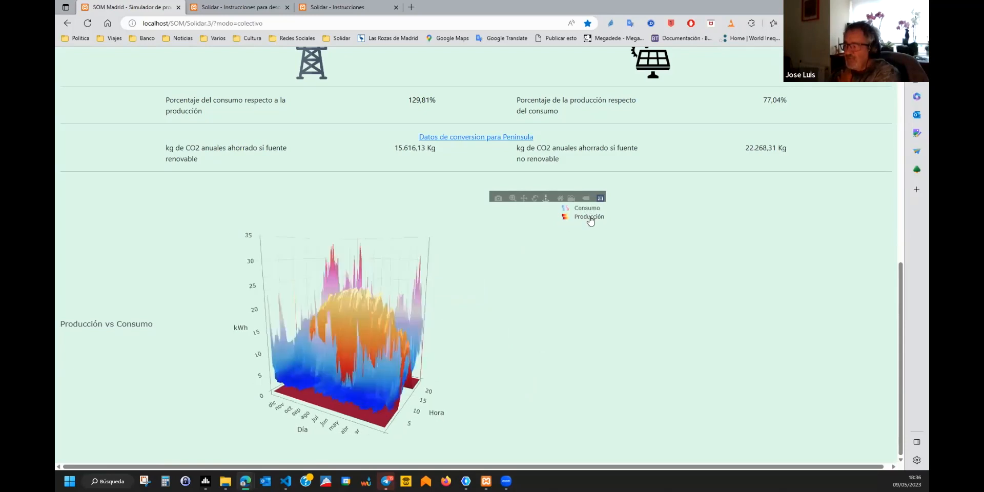
left_click(589, 217)
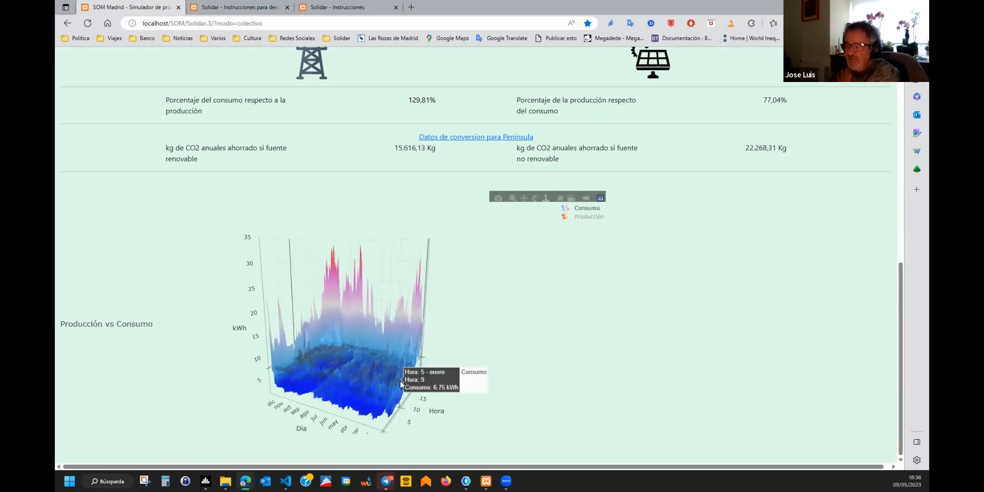
mouse_move(400, 383)
left_mouse_down()
mouse_move(354, 398)
mouse_move(391, 396)
left_mouse_up()
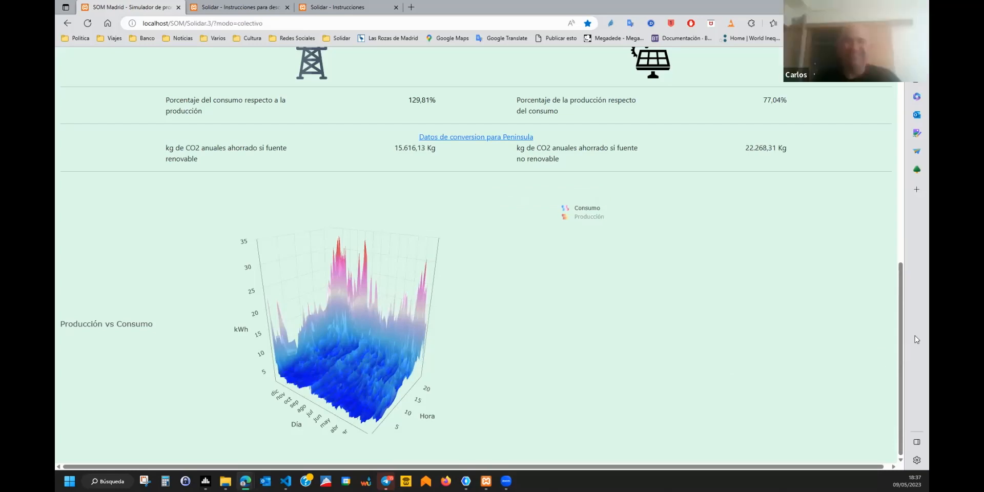
scroll(692, 333, "up", 10)
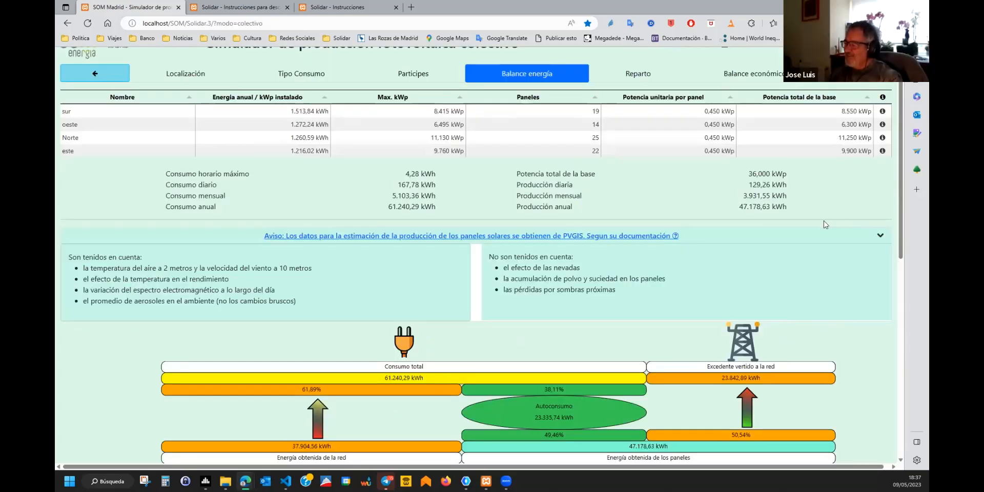
Collapse the PVGIS notice and switch to the Reparto coefficients table.
left_click(636, 240)
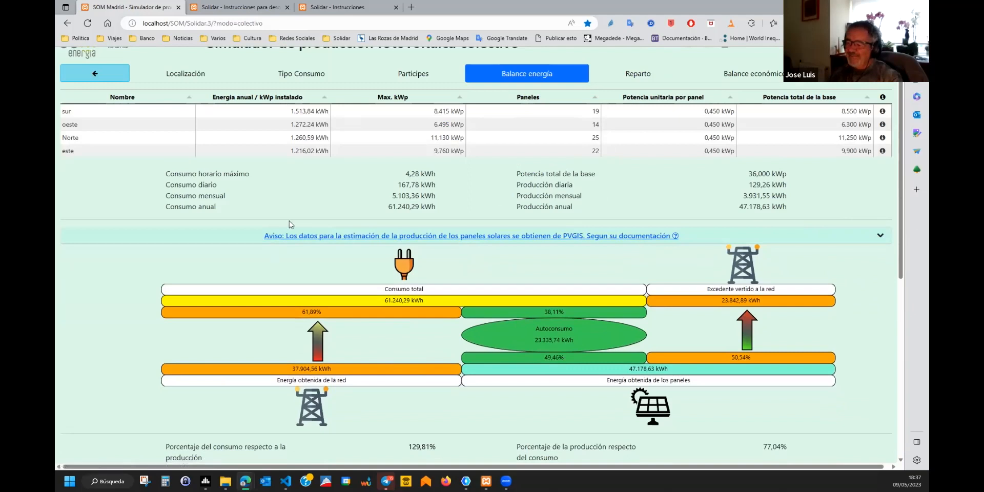
left_click(645, 75)
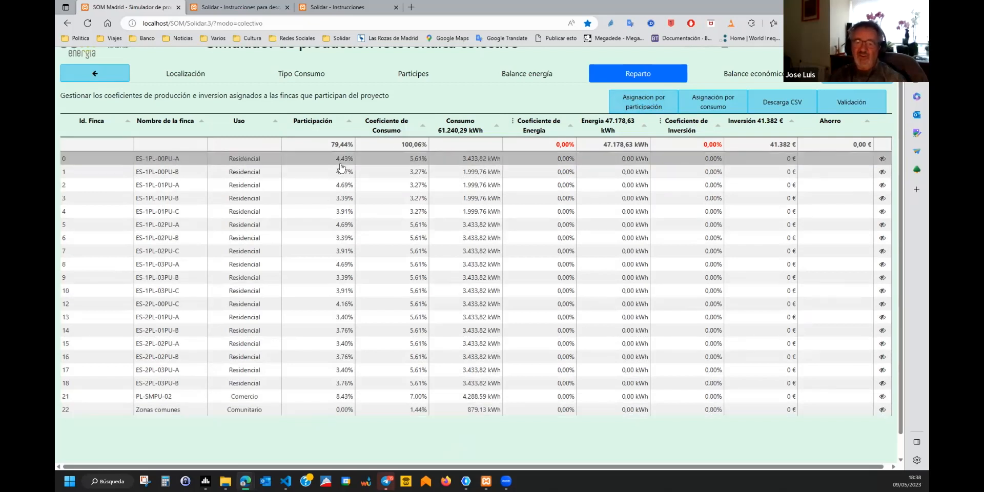
Assign coefficients by participation, totalling 99.99% with 11,085.06 € savings.
left_click(652, 105)
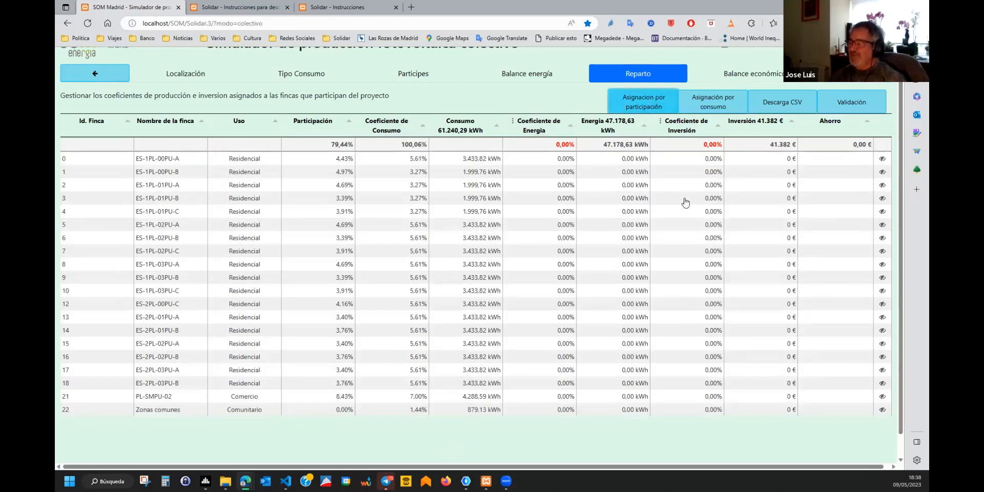
left_click(652, 106)
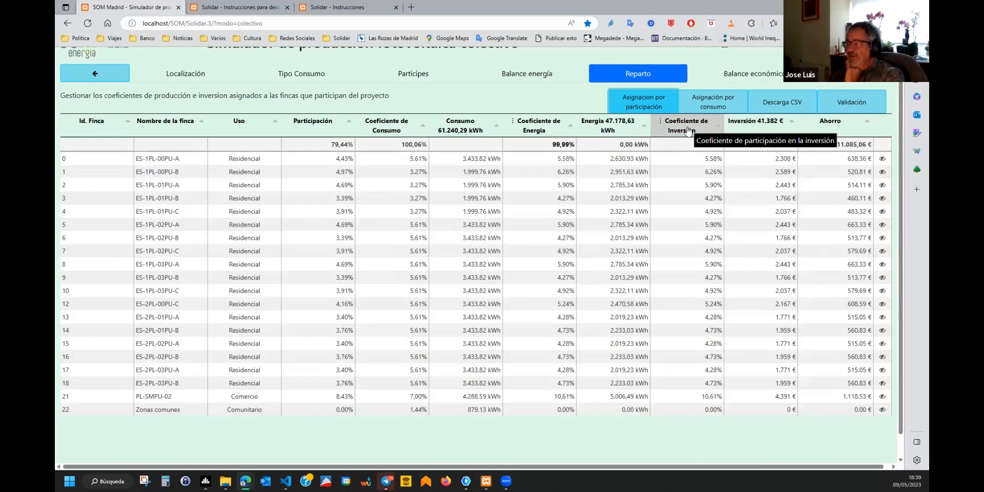
mouse_move(775, 126)
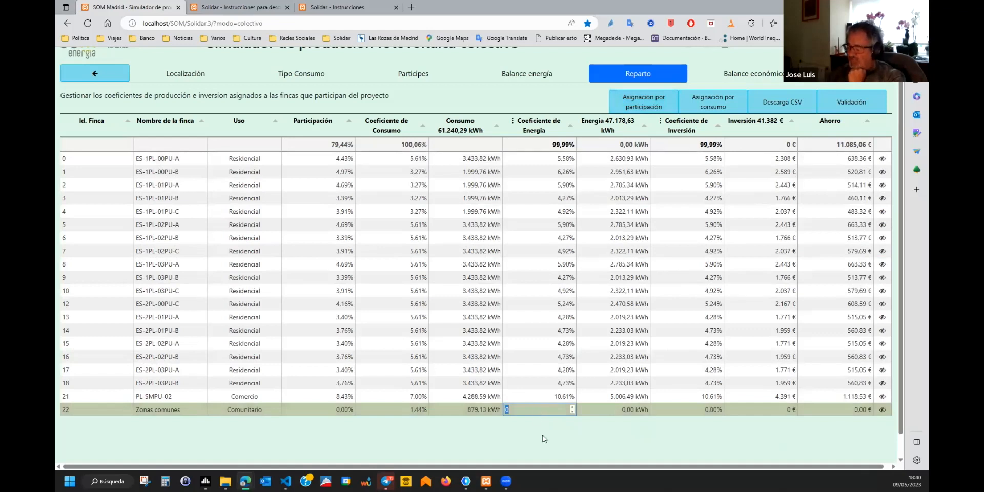
Enter a 10% energy coefficient (4,717.86 kWh) for Zonas comunes in row 22.
type("10")
key("Return")
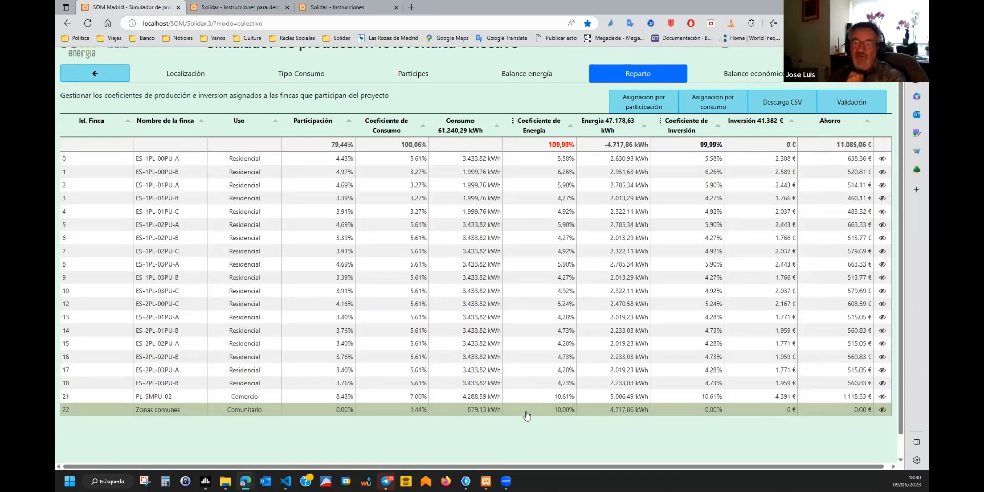
left_click(643, 101)
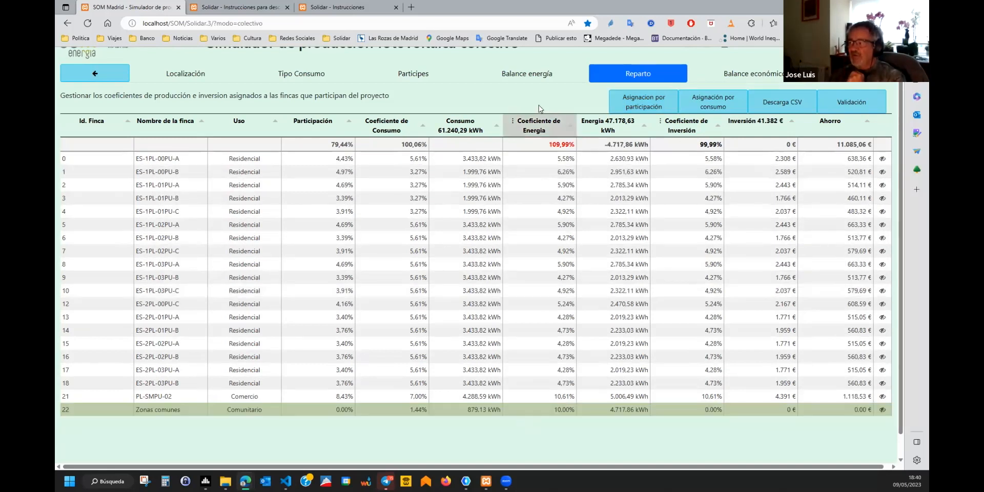
left_click(514, 123)
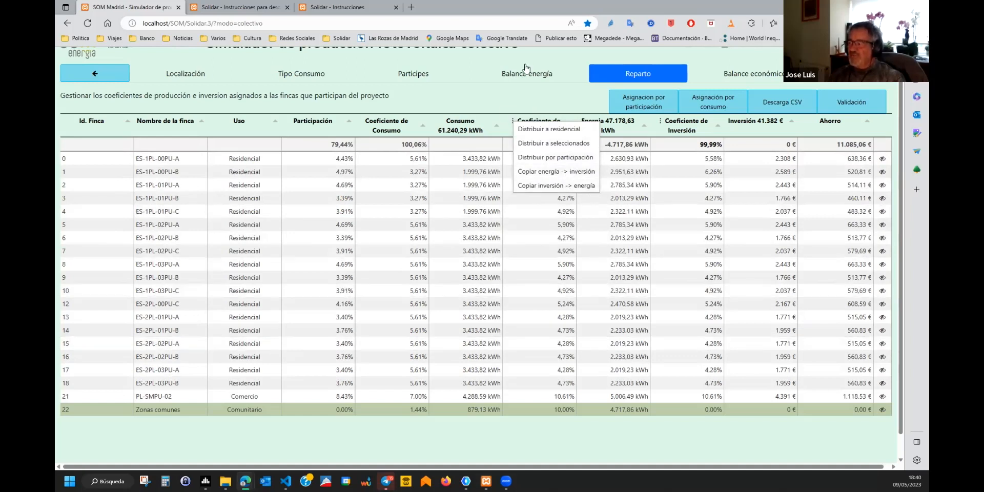
Copy coefficients between the energy and investment columns.
left_click(475, 73)
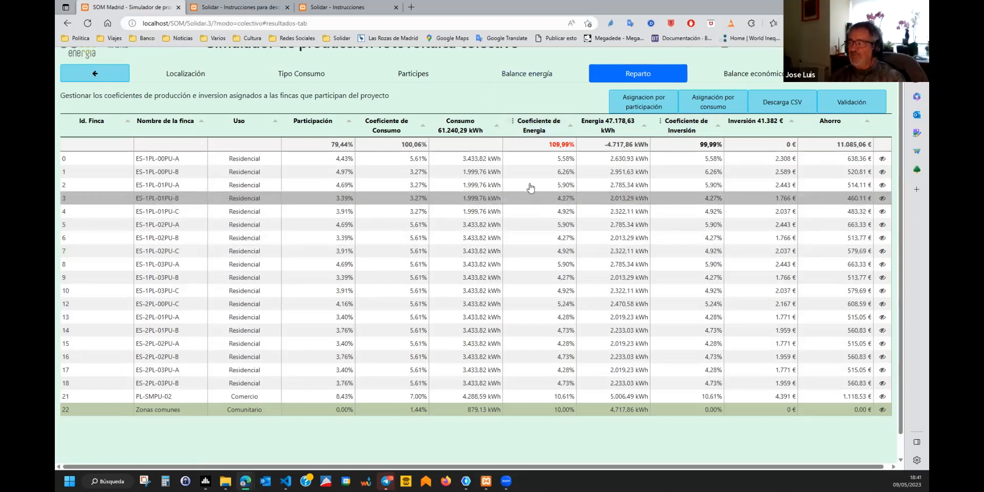
left_click(512, 122)
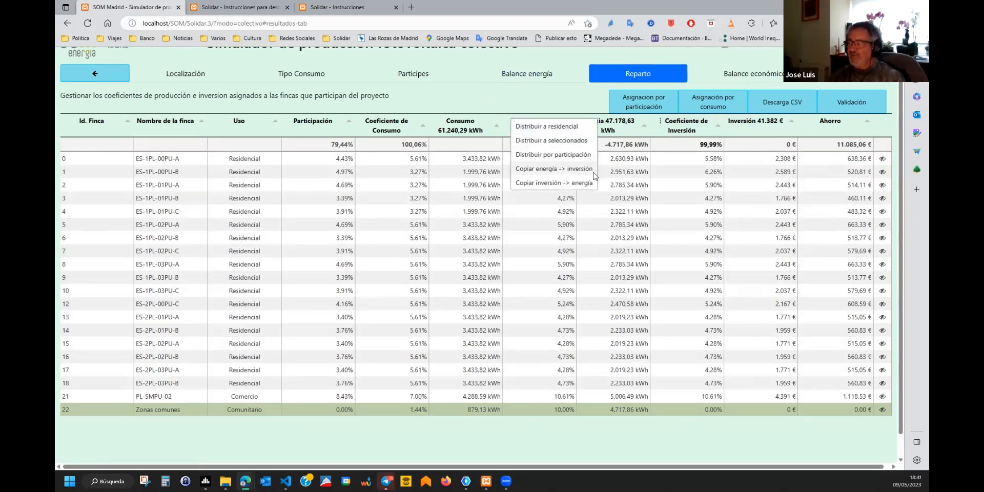
left_click(548, 184)
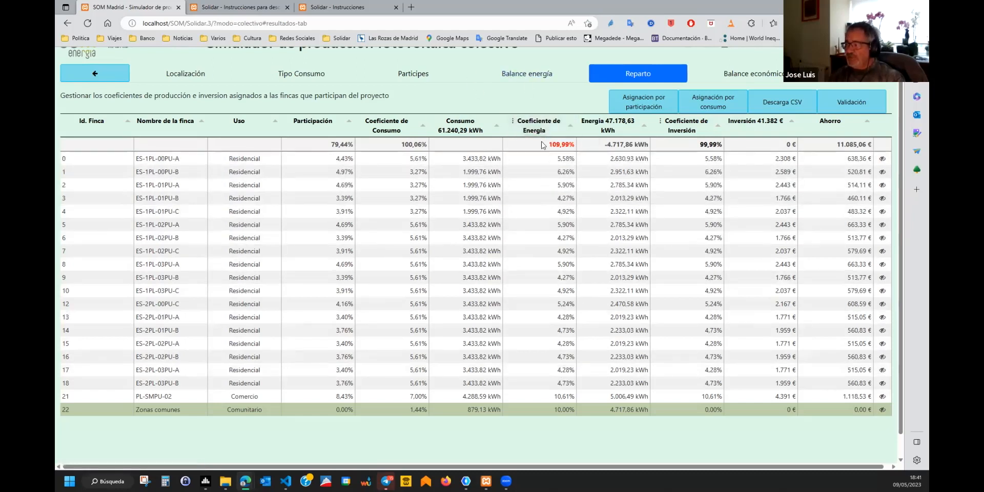
Redistribute coefficients by consumption, giving 100.06% total and 11,565.12 € savings.
left_click(513, 122)
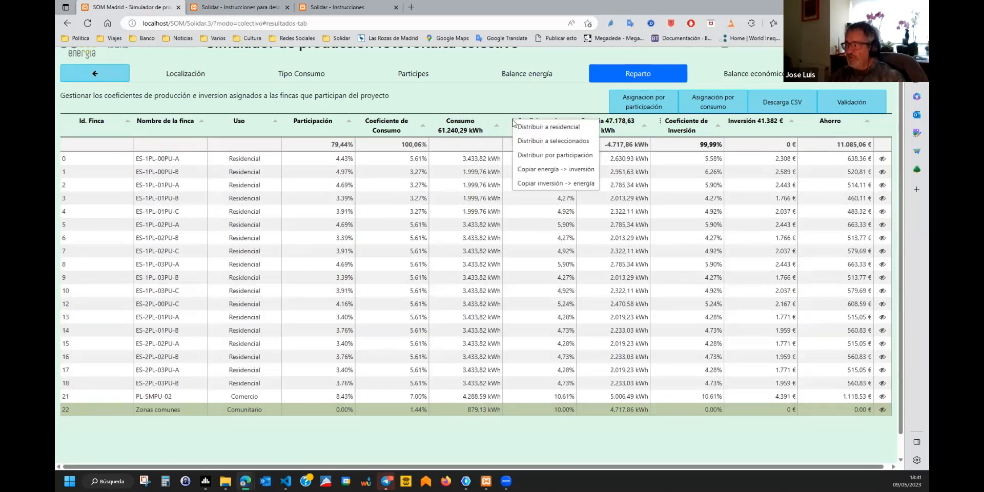
left_click(545, 128)
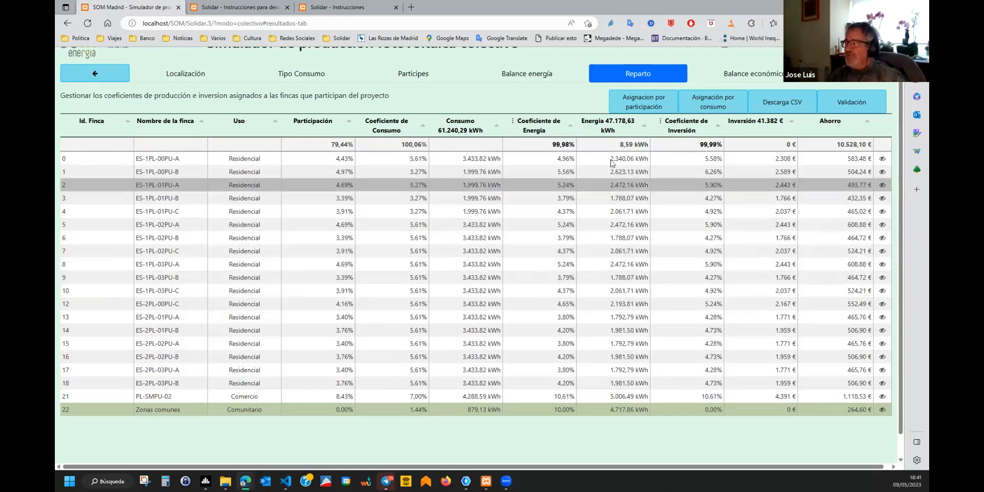
left_click(713, 99)
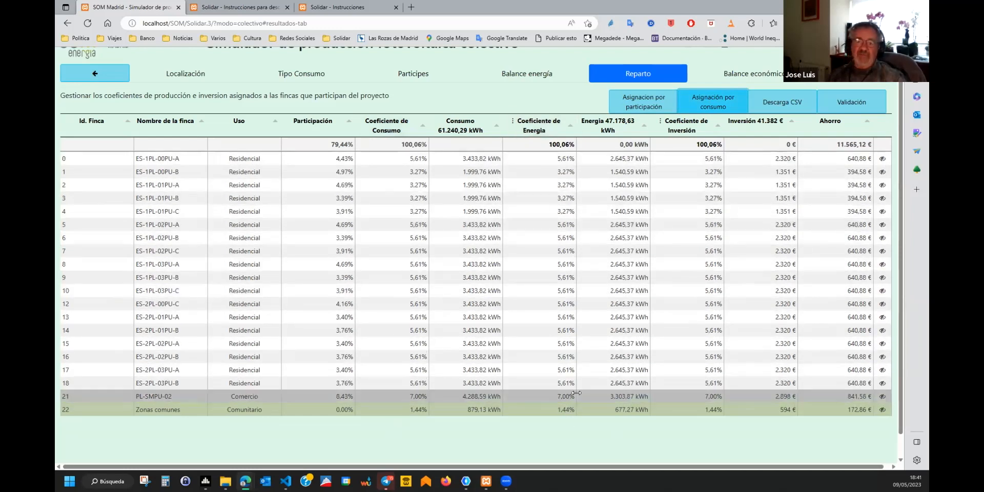
left_click(535, 172)
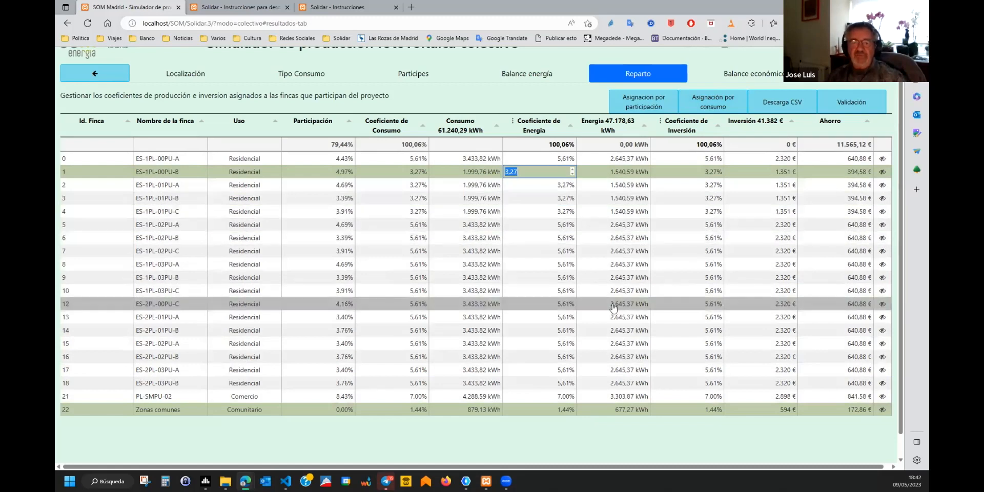
Try a 10% energy coefficient for finca 5, then restore the consumption-based 5.61%.
left_click(540, 219)
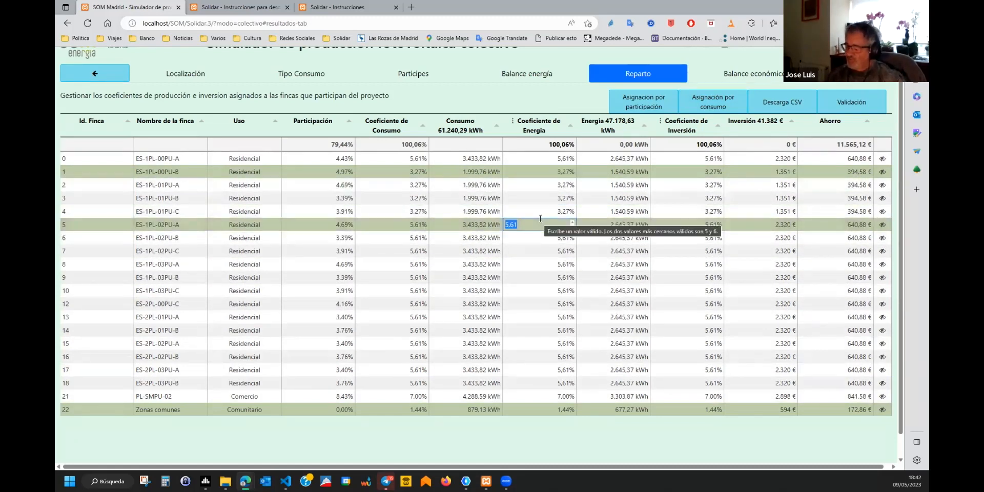
type("10")
key("Return")
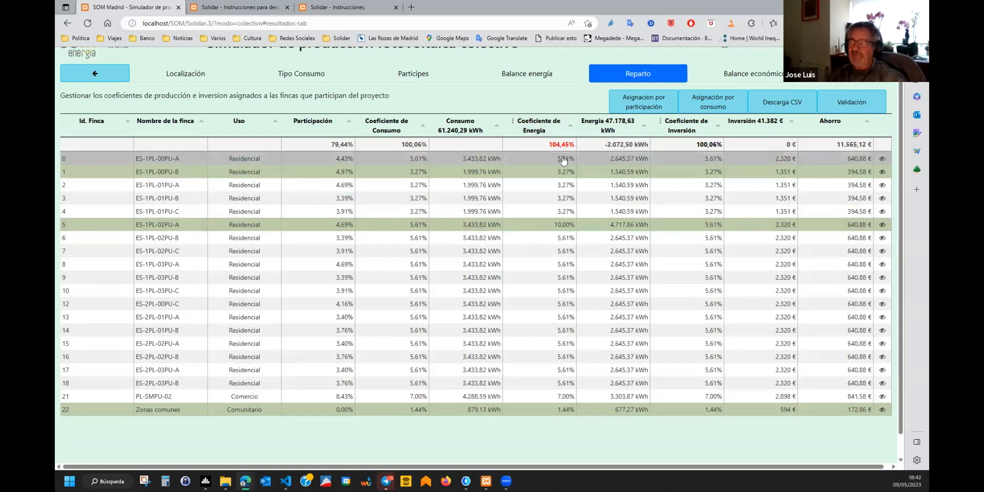
left_click(855, 80)
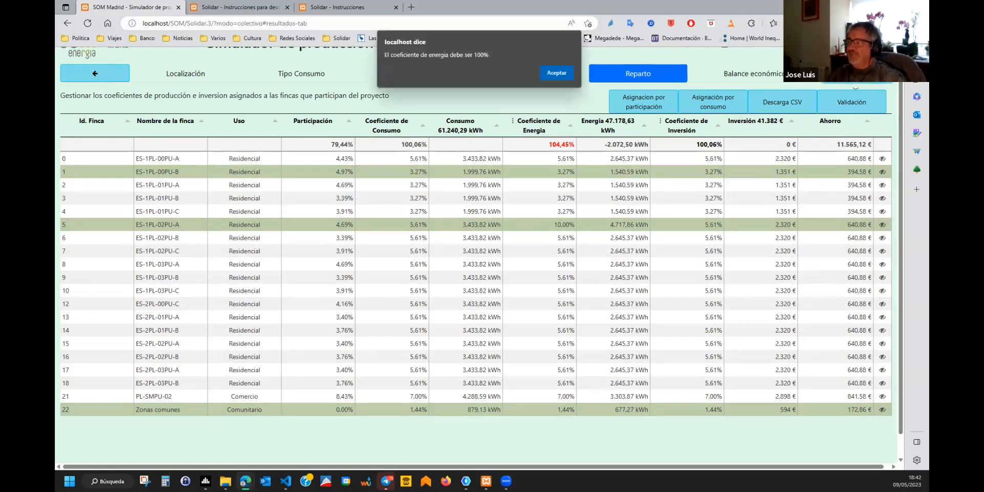
left_click(567, 72)
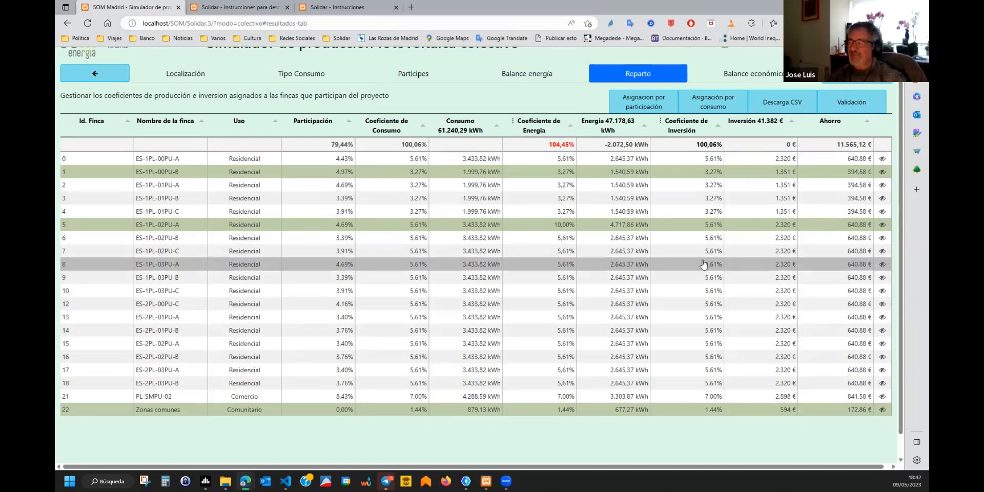
left_click(662, 99)
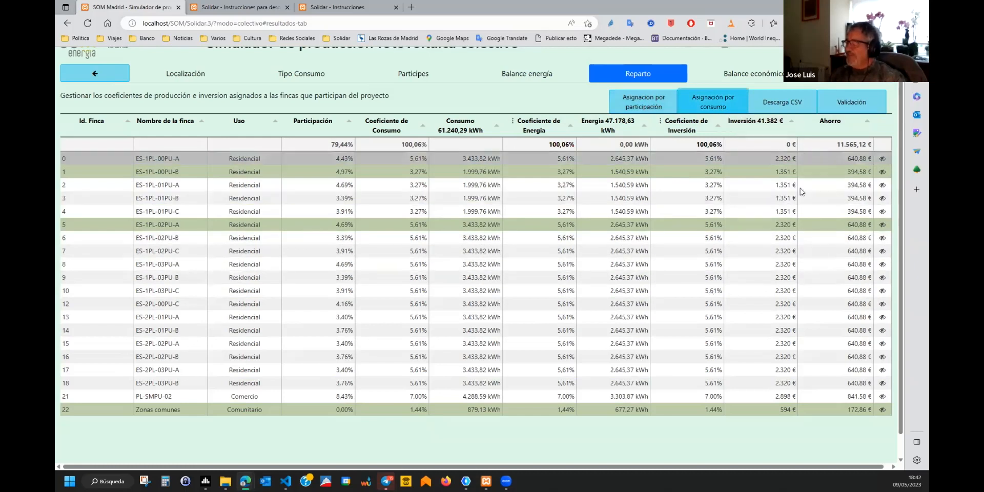
Inspect finca ES-1PL-02PU-C's properties, then step back twice to Partícipes.
left_click(882, 251)
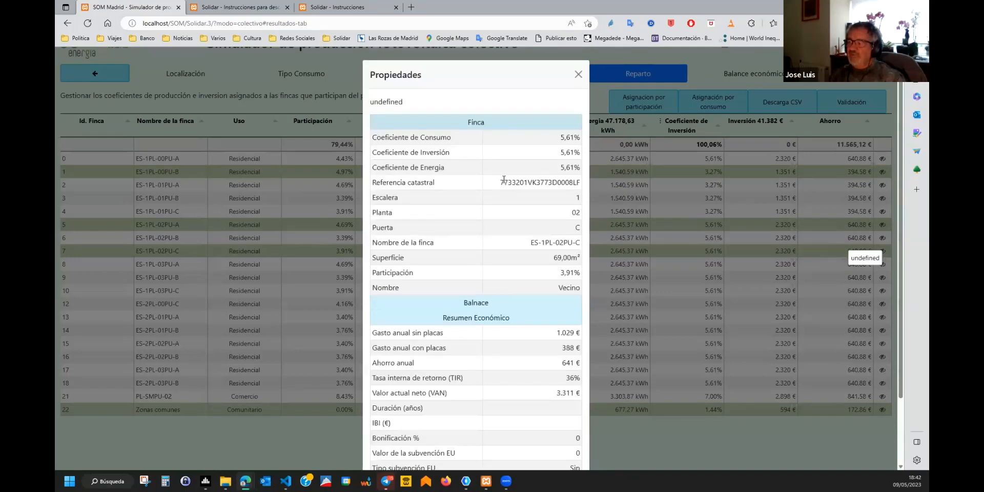
scroll(504, 179, "down", 2)
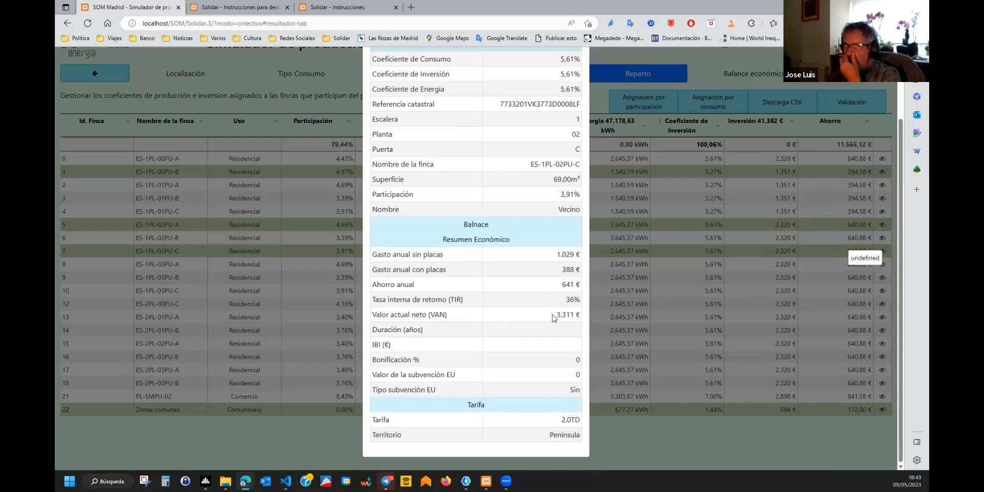
left_click(625, 57)
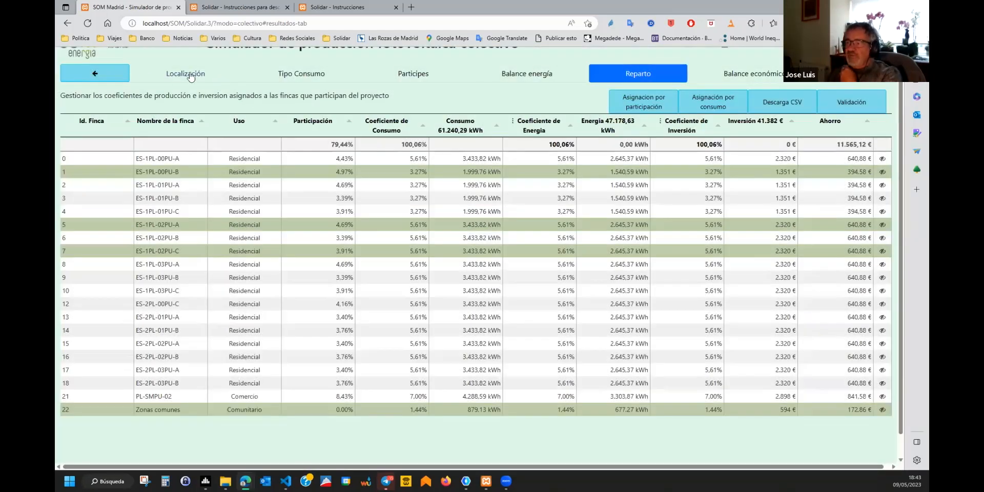
left_click(107, 77)
left_click(106, 76)
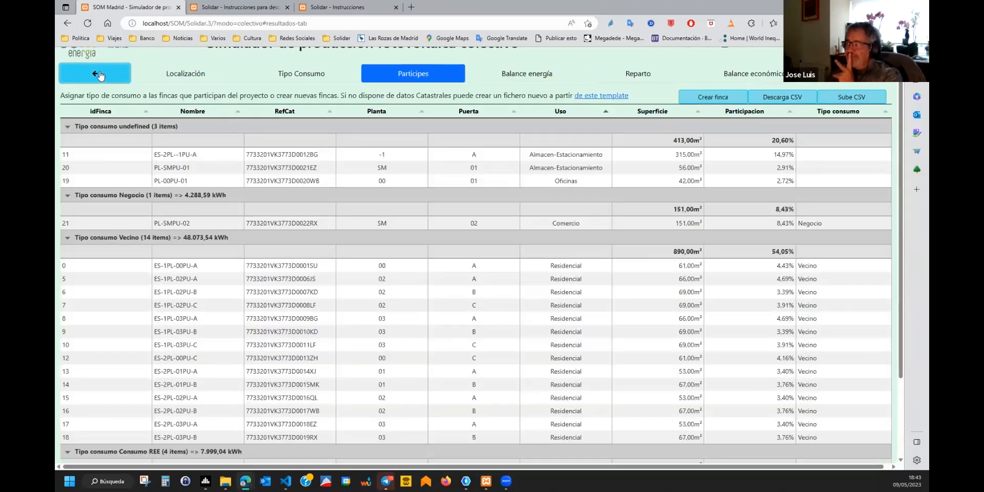
Return to Tipo Consumo and view Vecino's 2.0TD per-kWh prices.
left_click(100, 76)
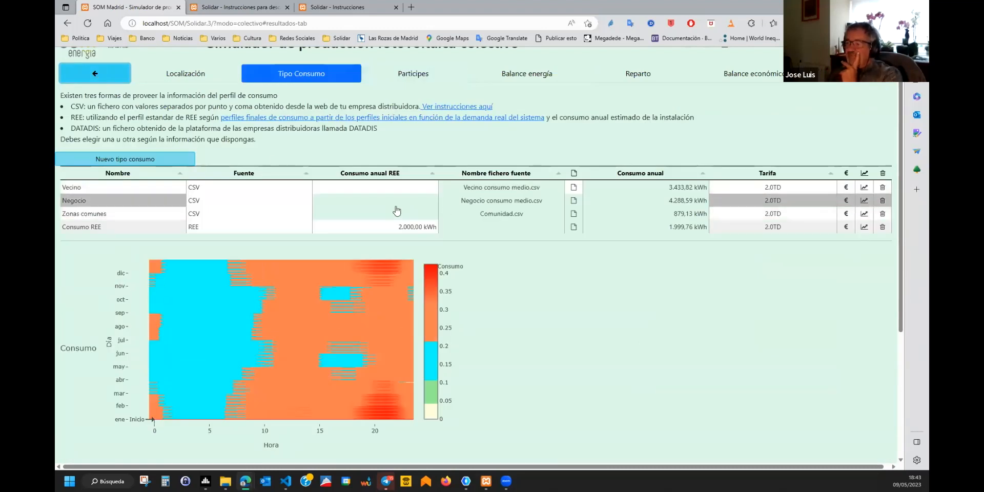
left_click(847, 188)
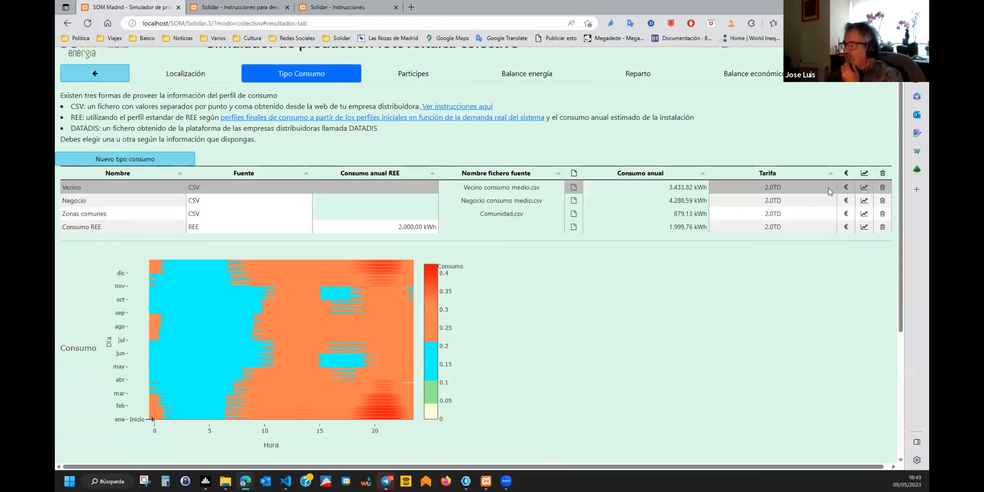
Preview Vecino's 3.0TD prices, revert it to 2.0TD, and advance to Partícipes.
left_click(829, 191)
left_click(771, 207)
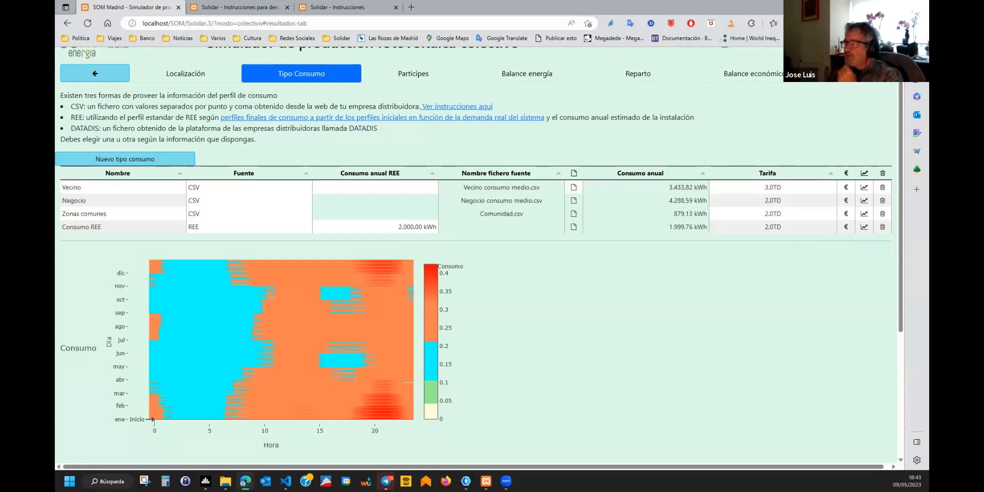
mouse_move(846, 187)
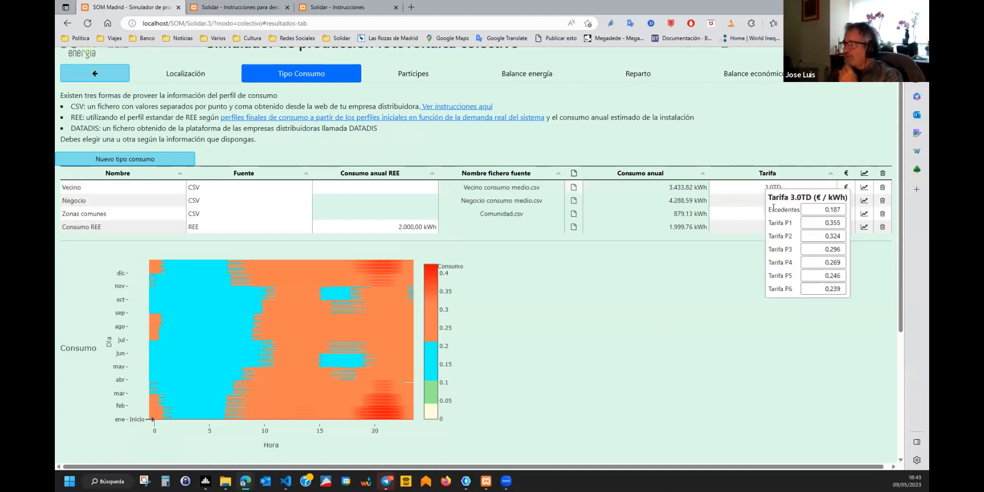
left_click(728, 265)
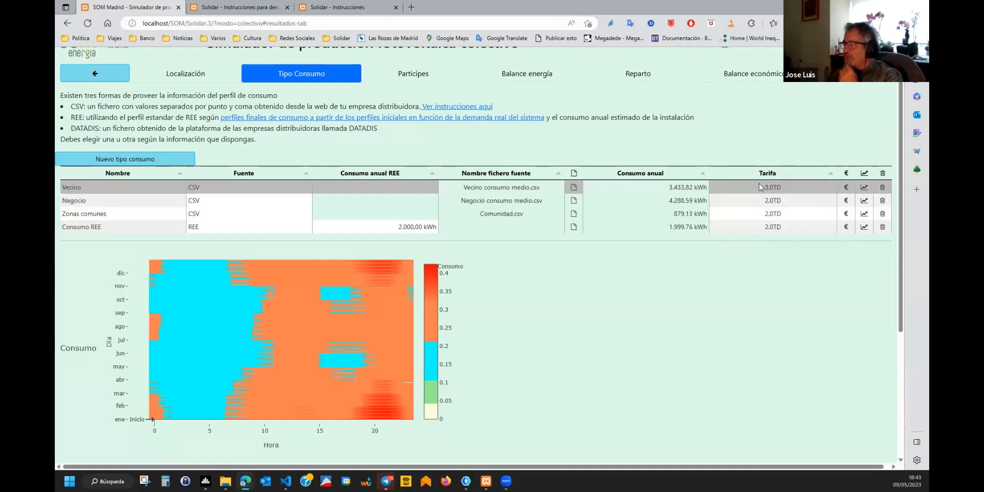
left_click(760, 187)
left_click(763, 202)
left_click(857, 74)
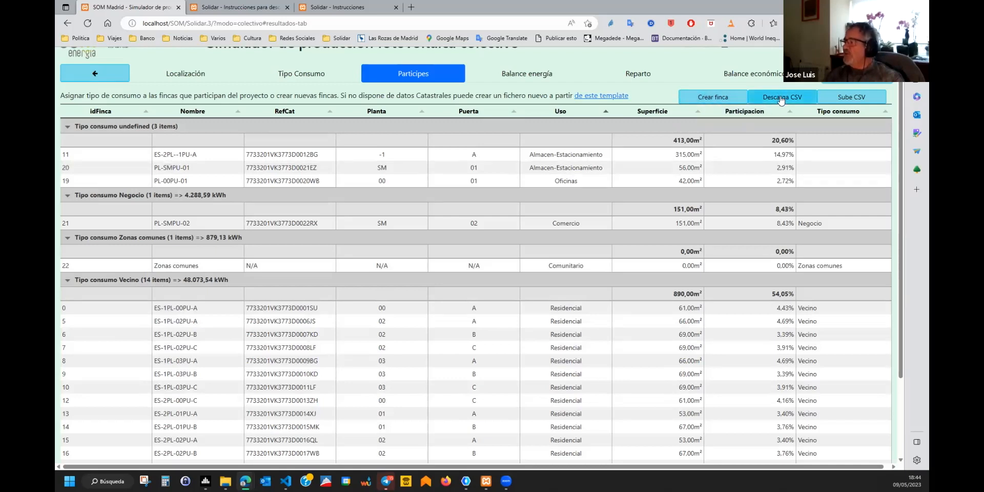
Download the fincas ejemplo.csv template from the link at the top of Partícipes.
scroll(637, 222, "up", 1)
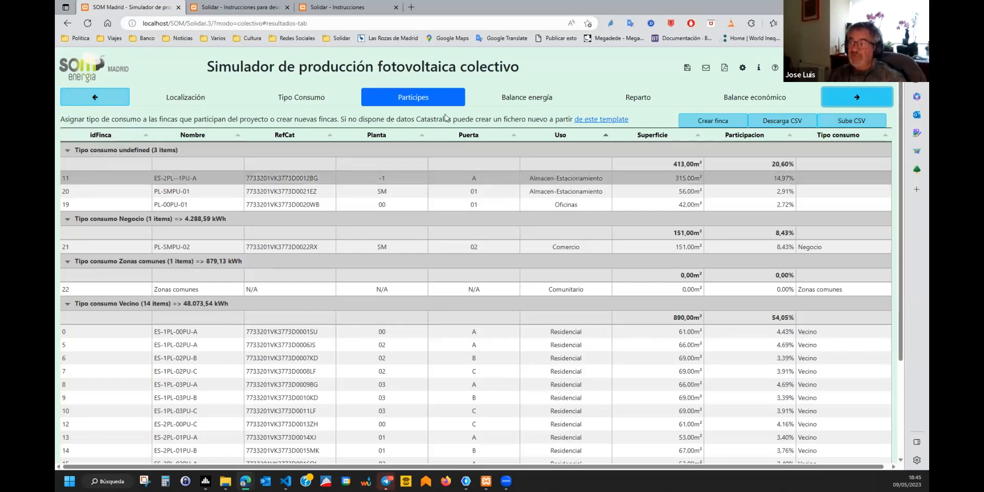
left_click(600, 120)
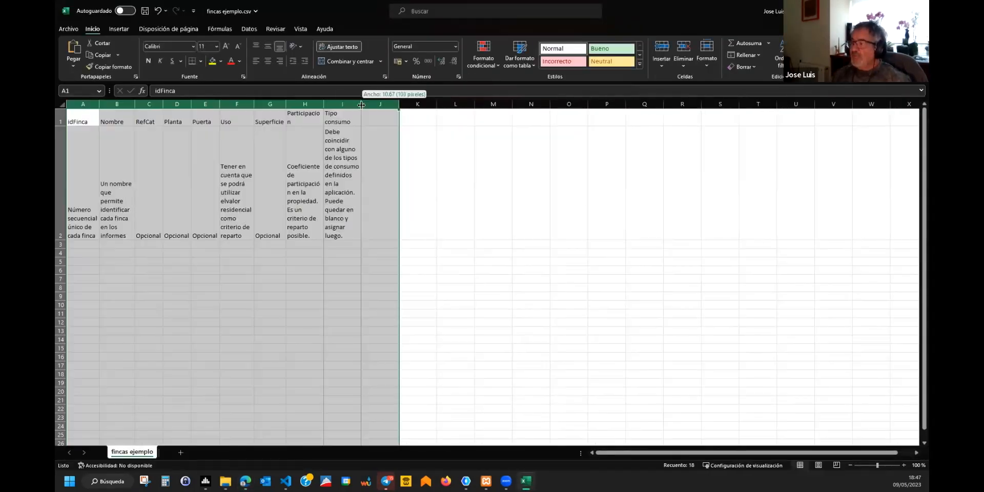
Resize the fincas ejemplo.csv columns so A–J fit on screen, then minimize Excel.
left_click_drag(399, 105, 461, 110)
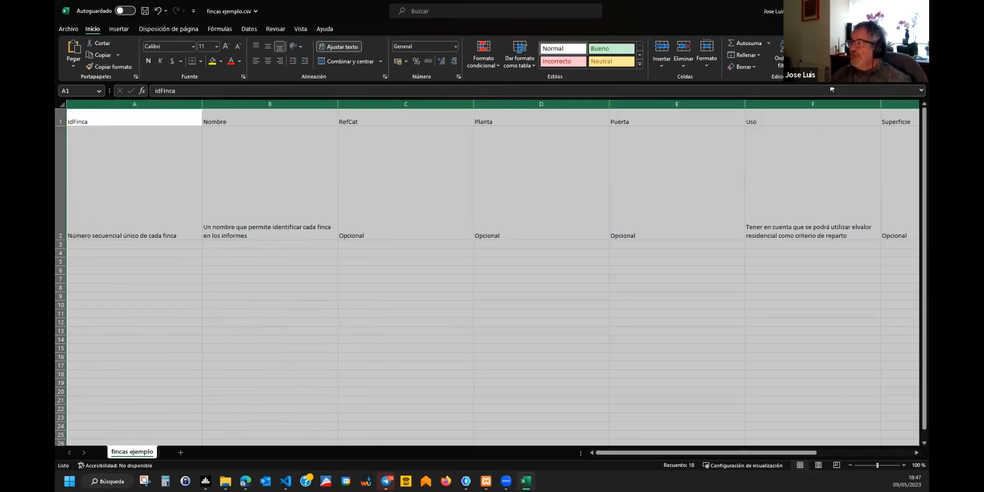
left_click_drag(744, 104, 676, 105)
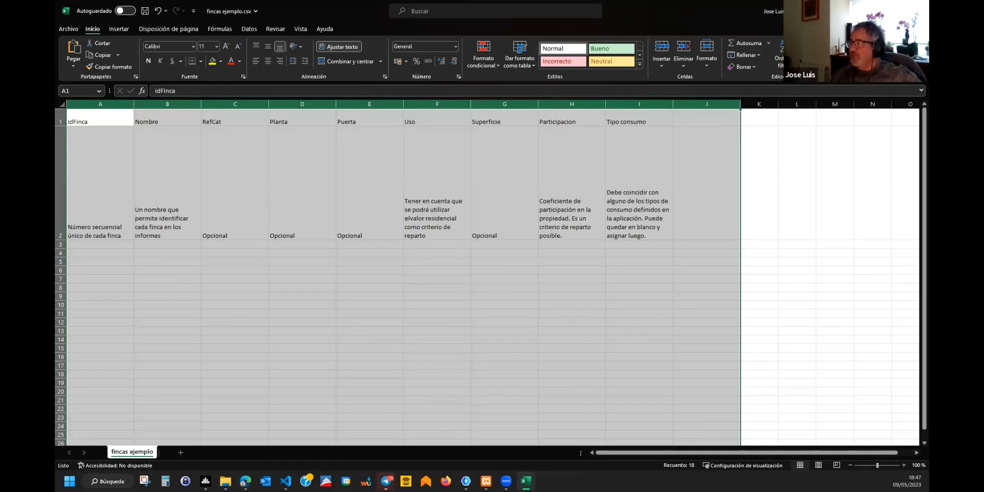
left_click(877, 9)
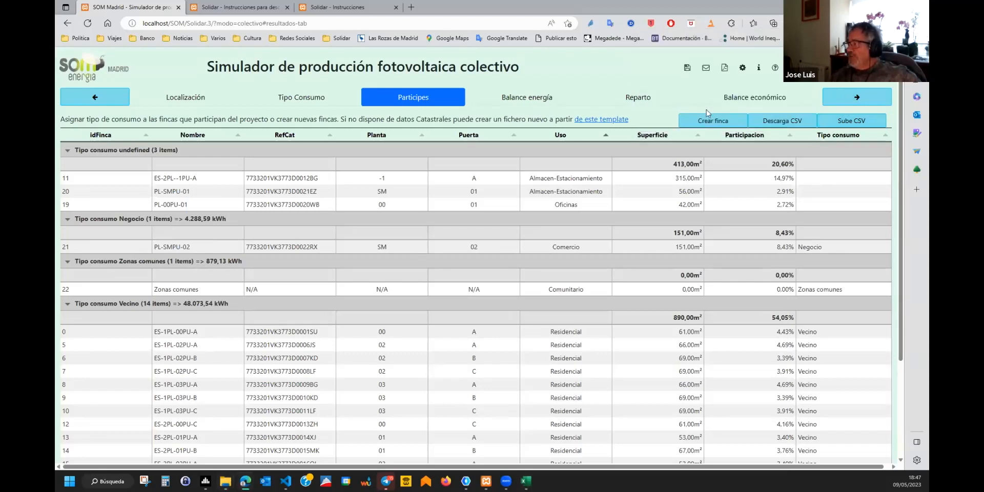
Advance through energy balance and Reparto to Balance económico, dismissing the insufficient-panels warning.
left_click(827, 97)
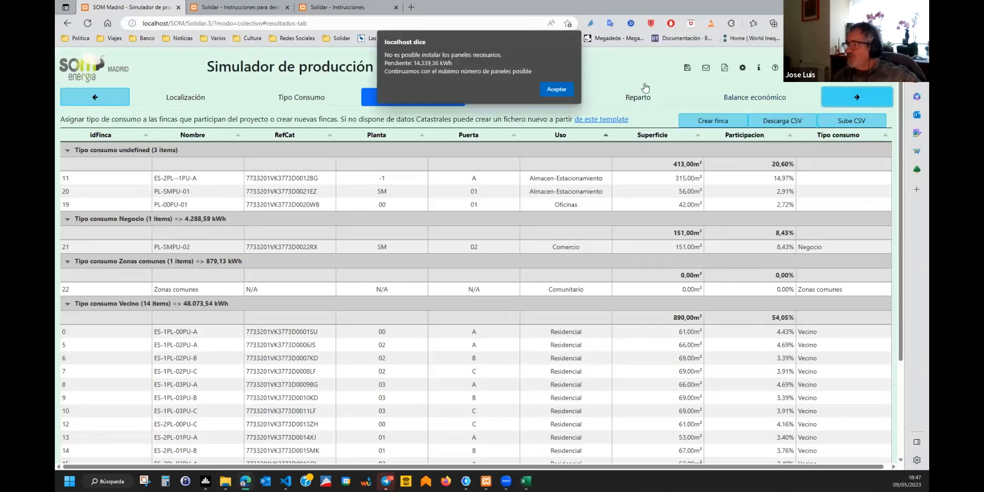
key("Return")
left_click(848, 103)
left_click(855, 102)
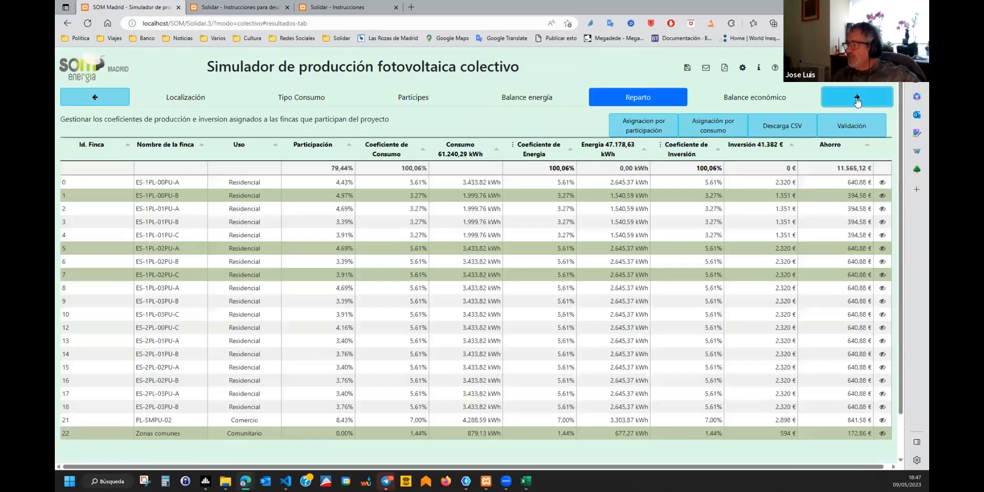
left_click(857, 102)
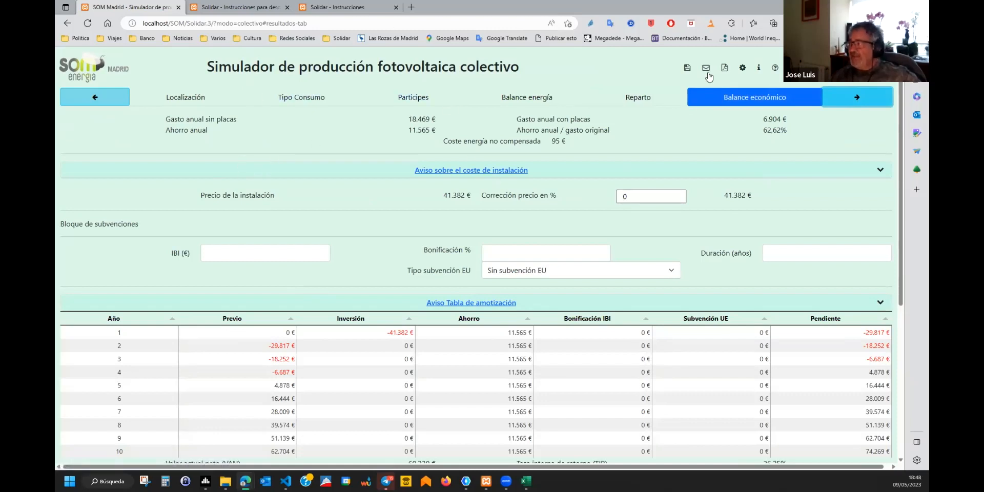
Return to Reparto to review finca ES-1PL-00PU-B's details, then go back to Balance económico.
left_click(93, 100)
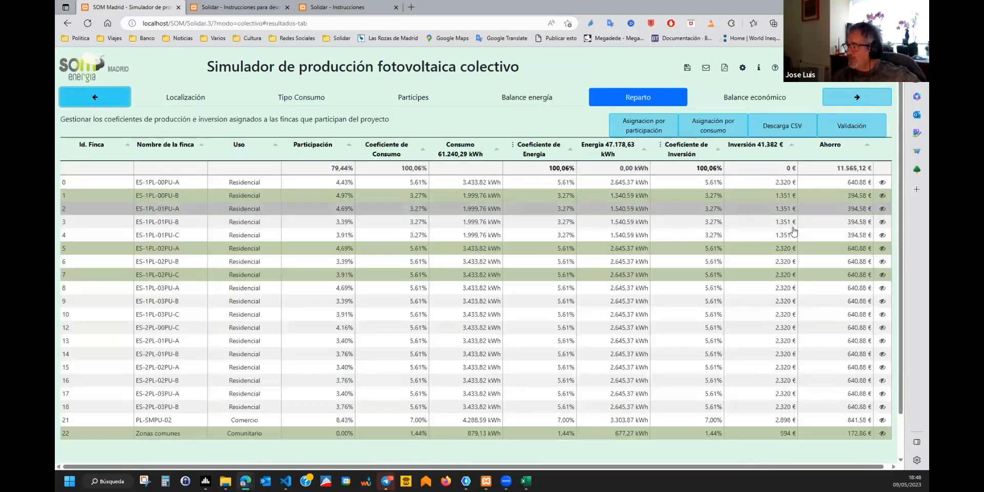
left_click(882, 195)
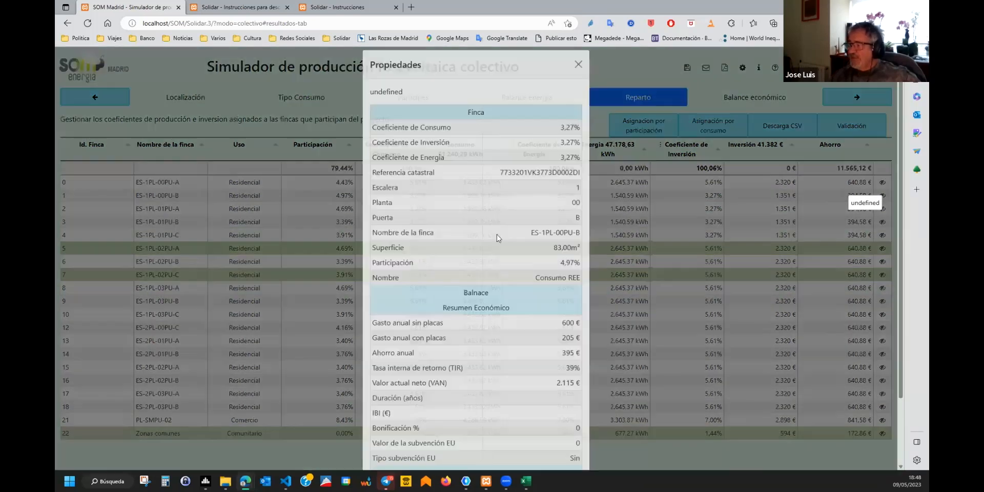
scroll(506, 241, "down", 2)
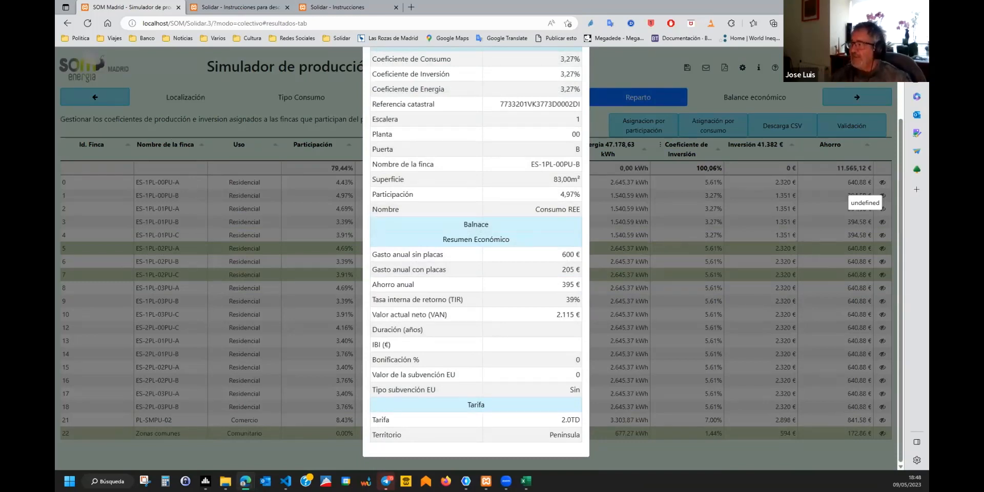
left_click(653, 65)
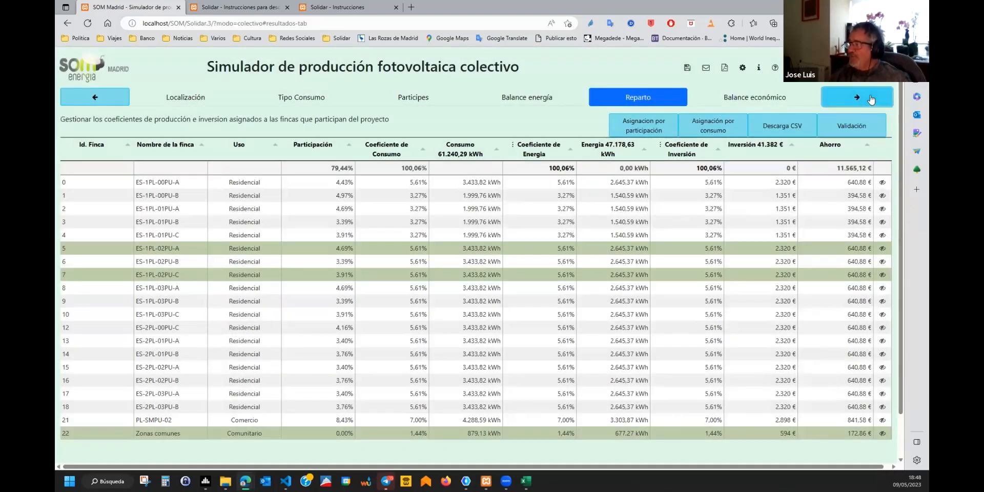
left_click(843, 101)
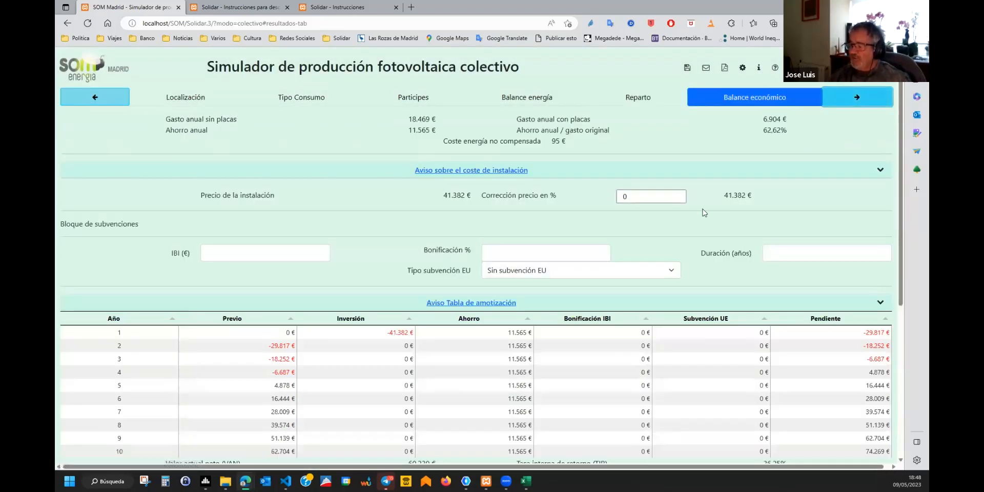
scroll(487, 280, "down", 5)
scroll(558, 248, "up", 1)
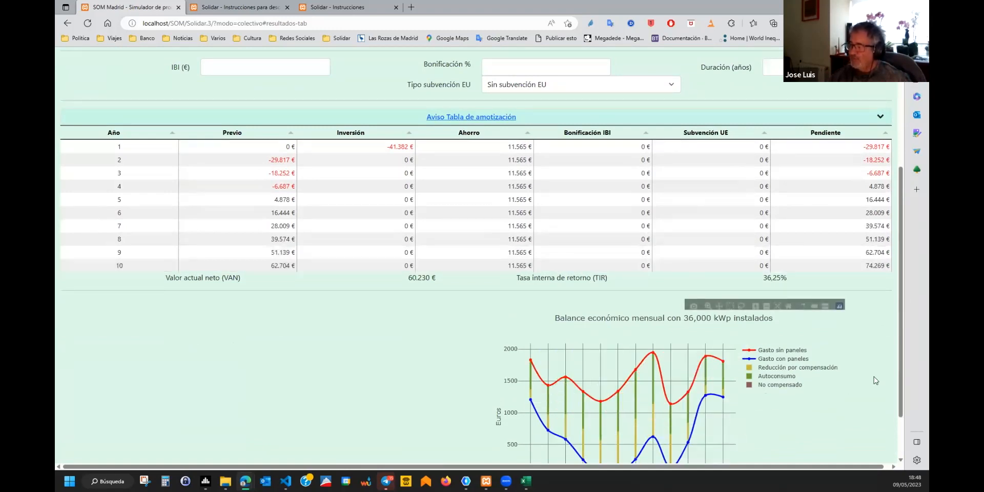
scroll(877, 351, "down", 2)
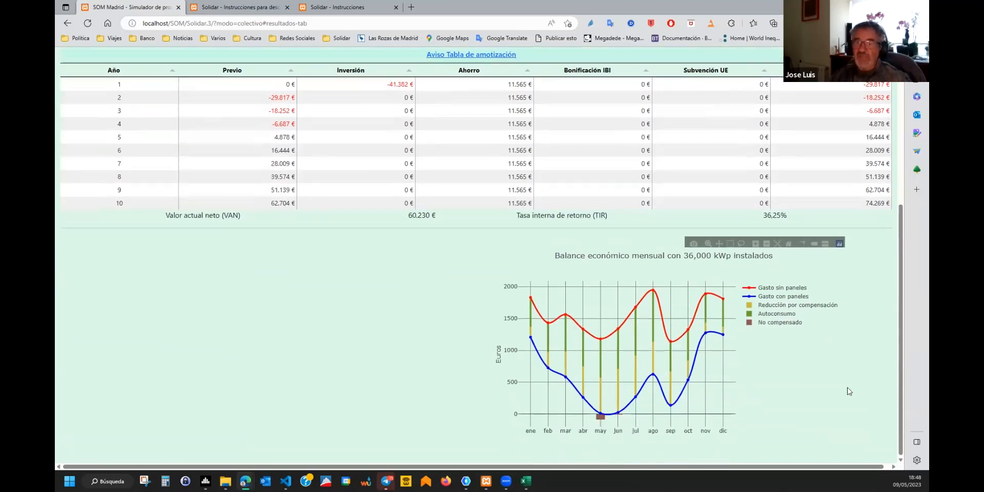
mouse_move(560, 383)
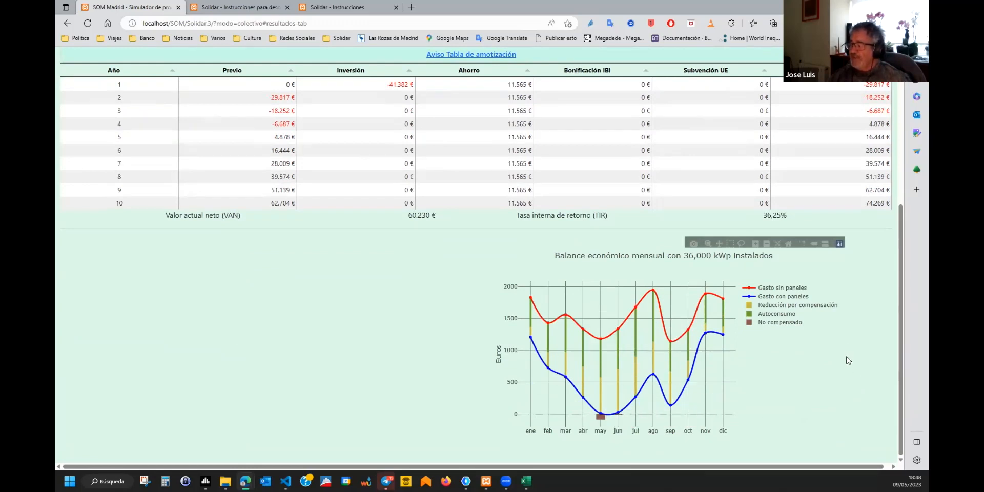
mouse_move(549, 356)
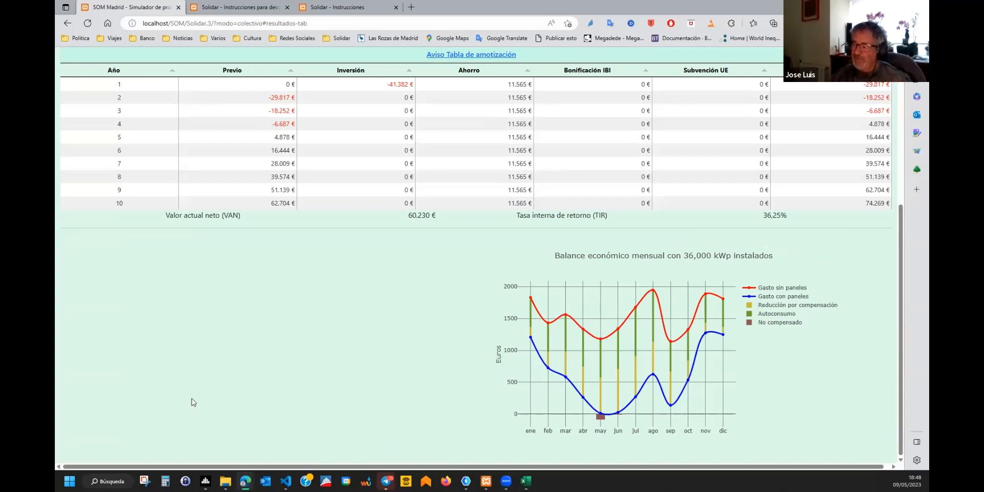
scroll(397, 378, "up", 3)
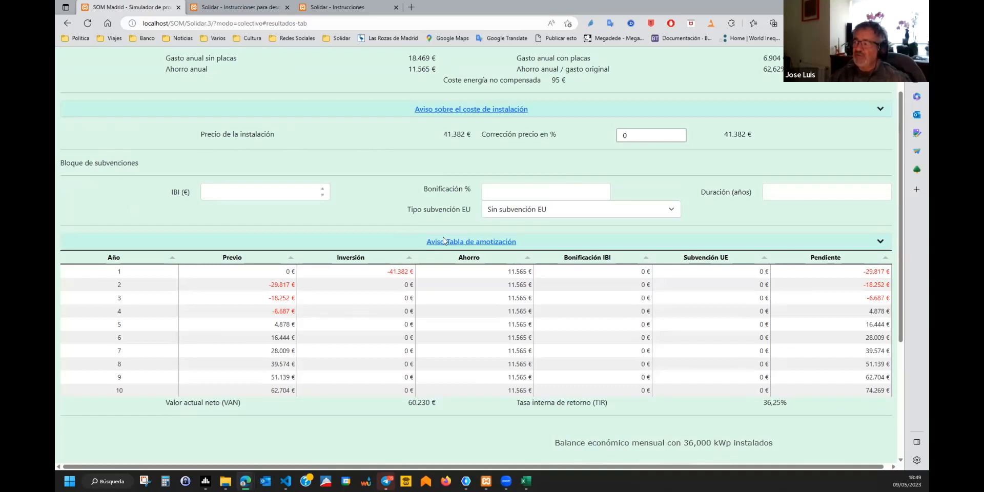
mouse_move(275, 193)
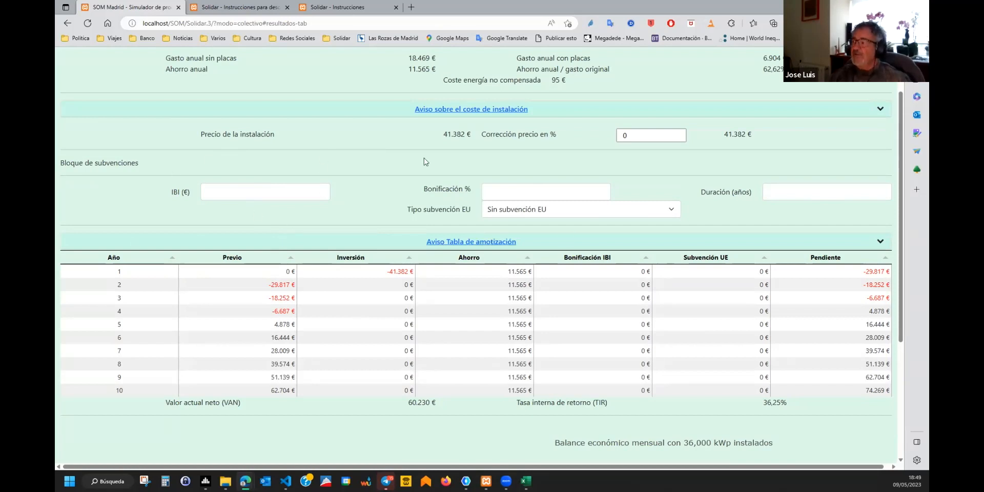
mouse_move(207, 188)
scroll(415, 227, "down", 1)
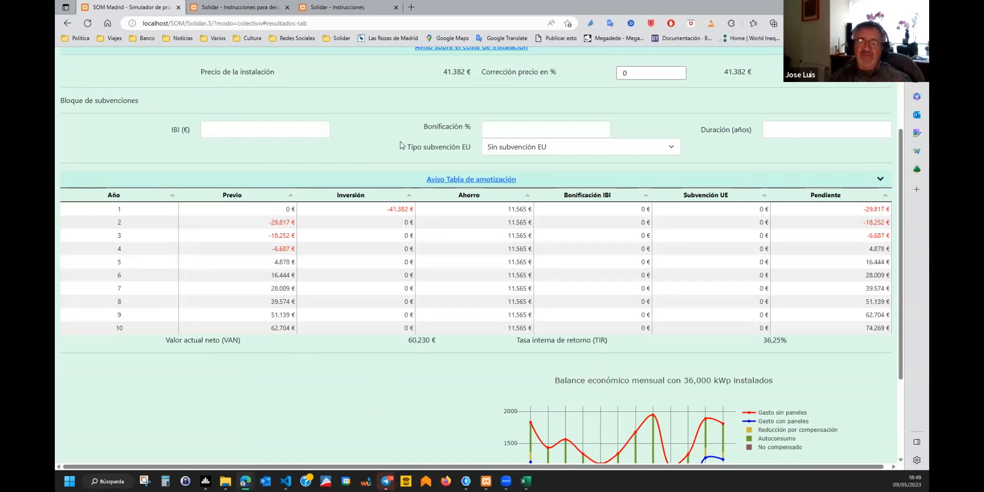
scroll(423, 137, "down", 2)
scroll(444, 313, "up", 4)
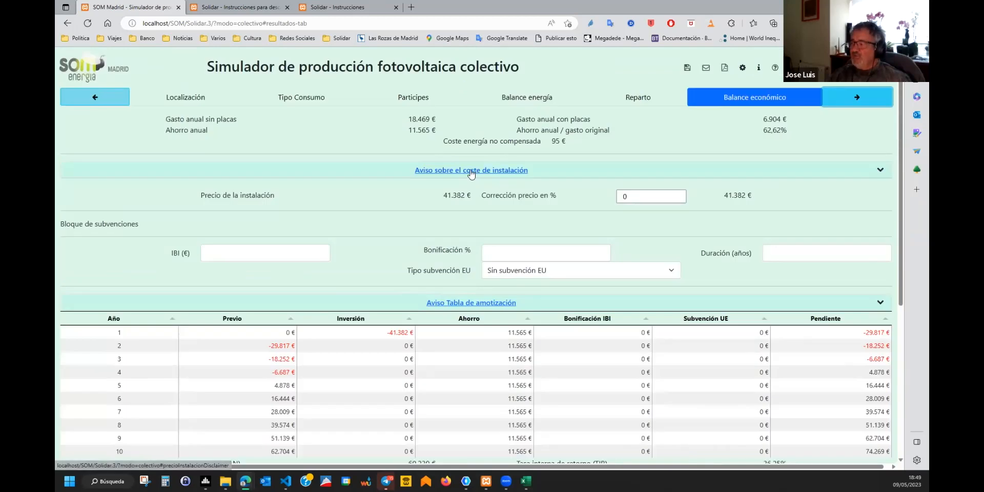
Expand the 'Aviso sobre el coste de instalación' disclaimer for the 41.382 € price.
left_click(471, 171)
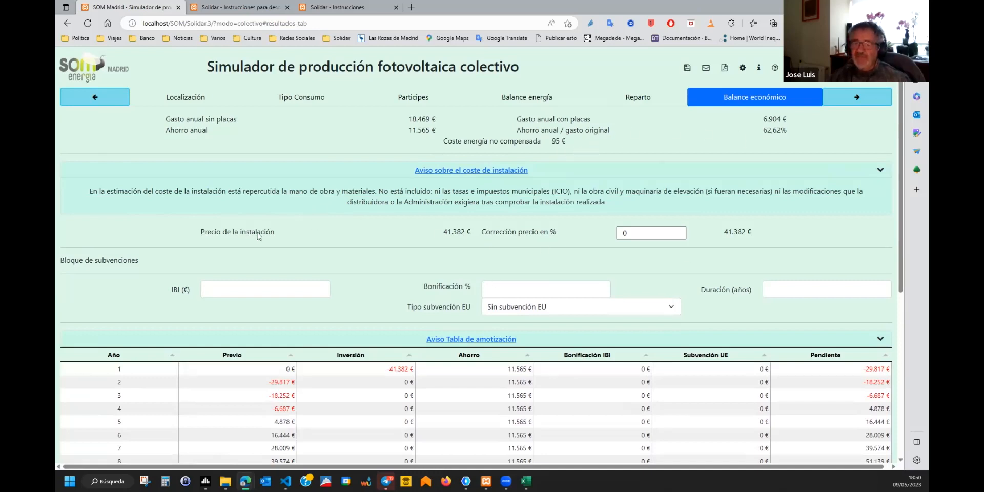
mouse_move(446, 231)
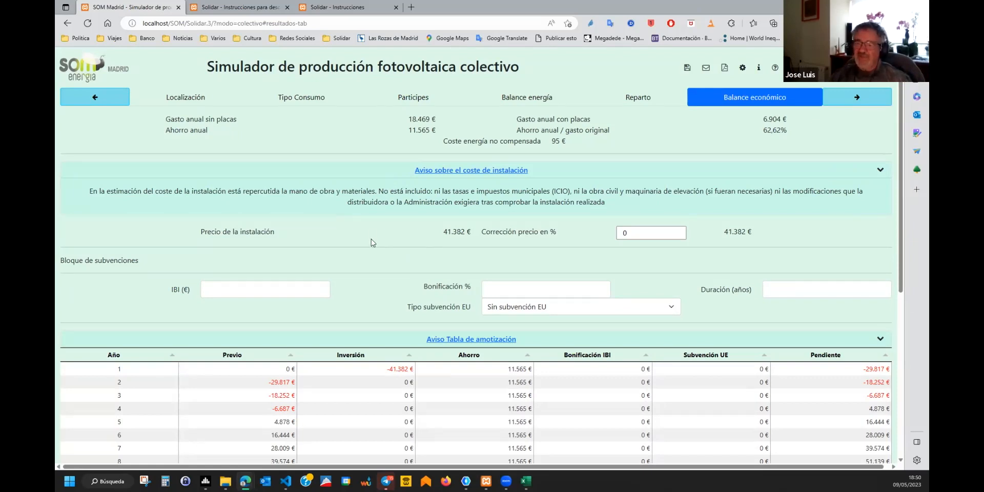
Set 'Corrección precio en %' to -5, lowering the installation price to 39.313 €.
left_click(620, 232)
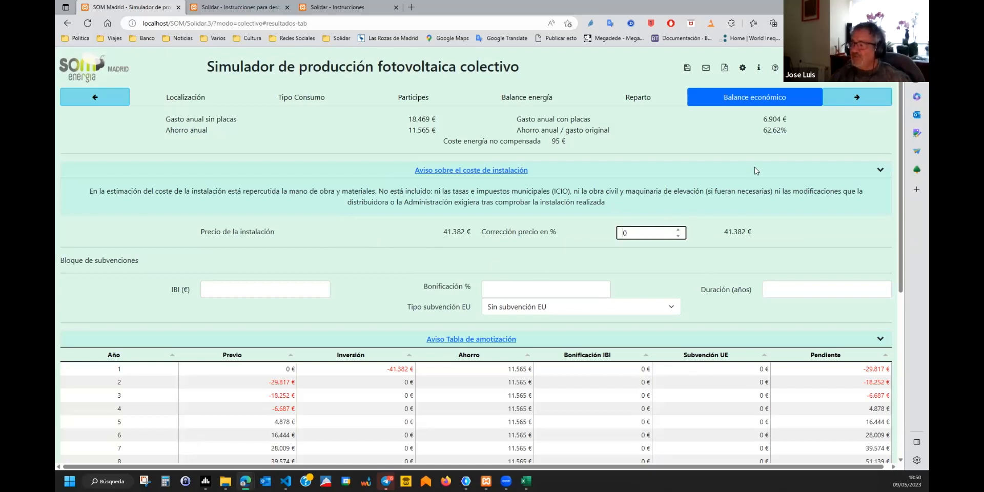
type("1")
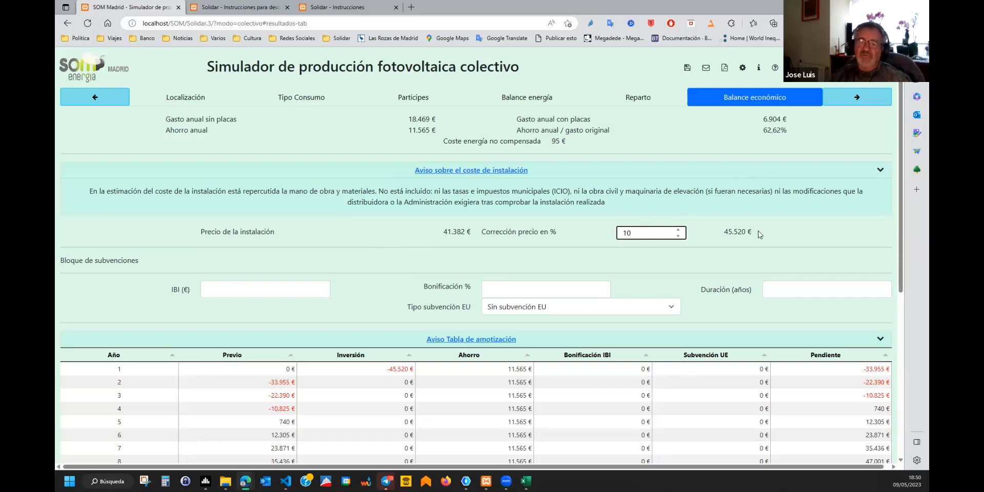
left_click_drag(655, 232, 602, 232)
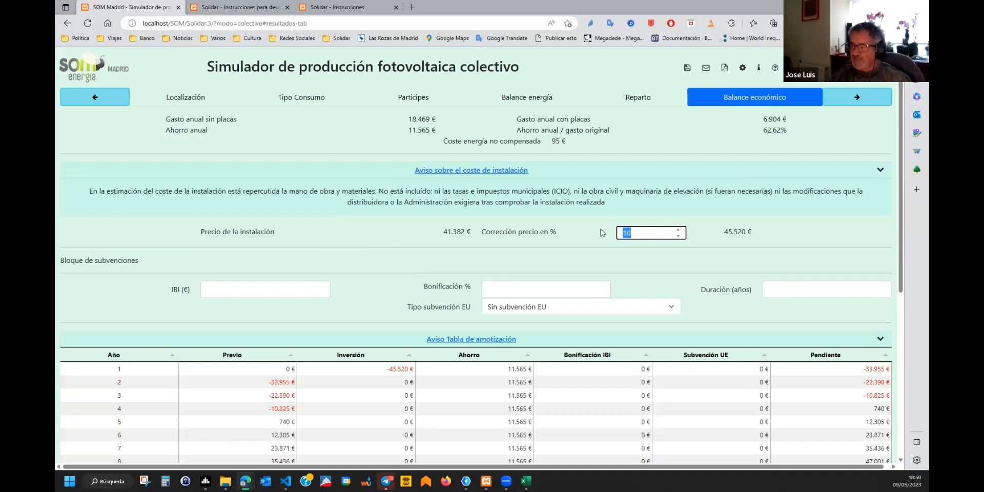
type("-5")
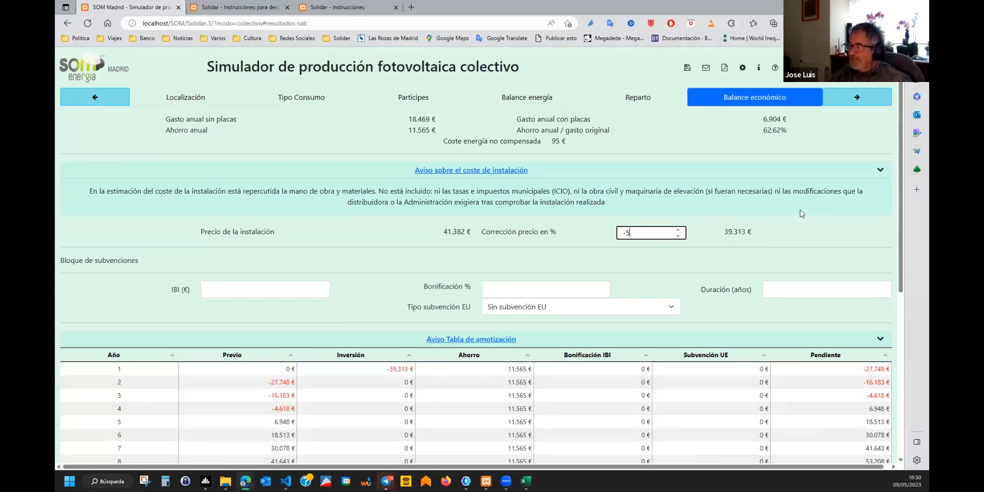
Review the updated economic figures, then step back to the Balance energía page.
scroll(801, 210, "down", 1)
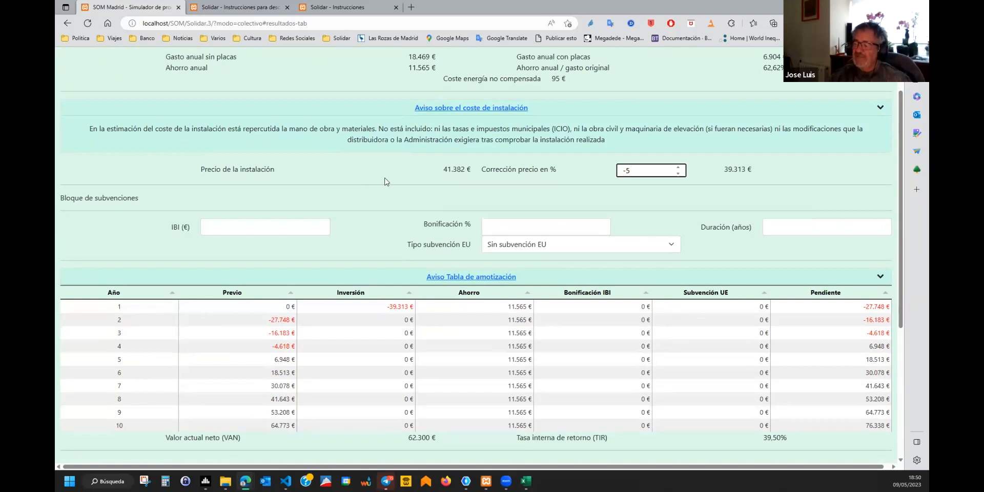
scroll(388, 205, "down", 3)
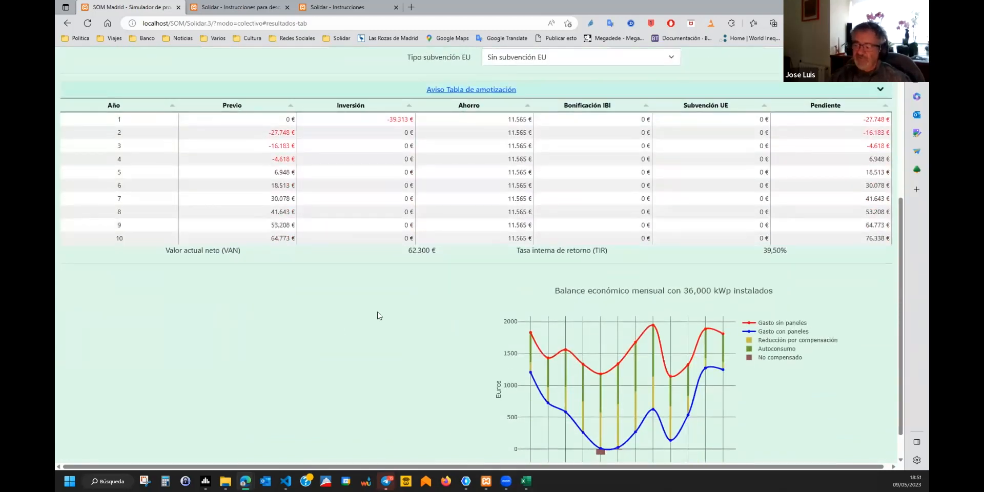
scroll(377, 311, "down", 1)
scroll(501, 284, "up", 5)
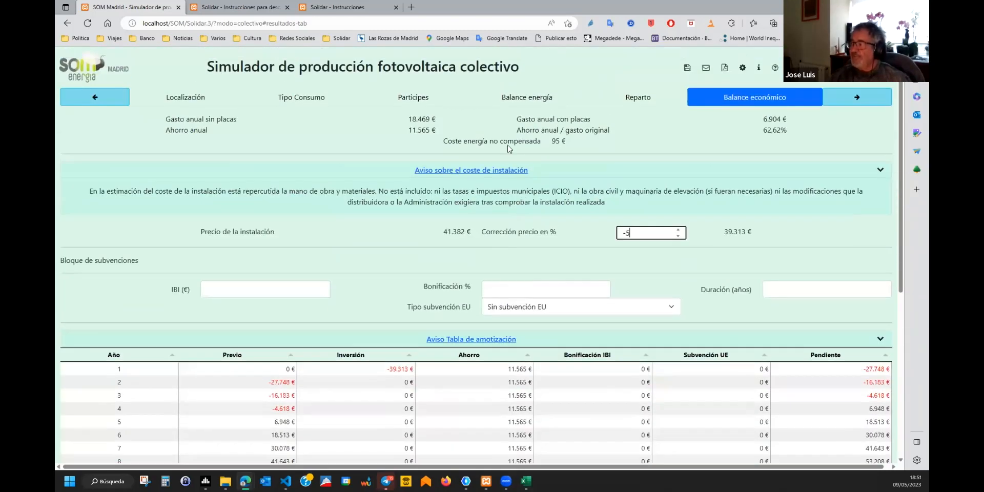
left_click(96, 98)
left_click(95, 98)
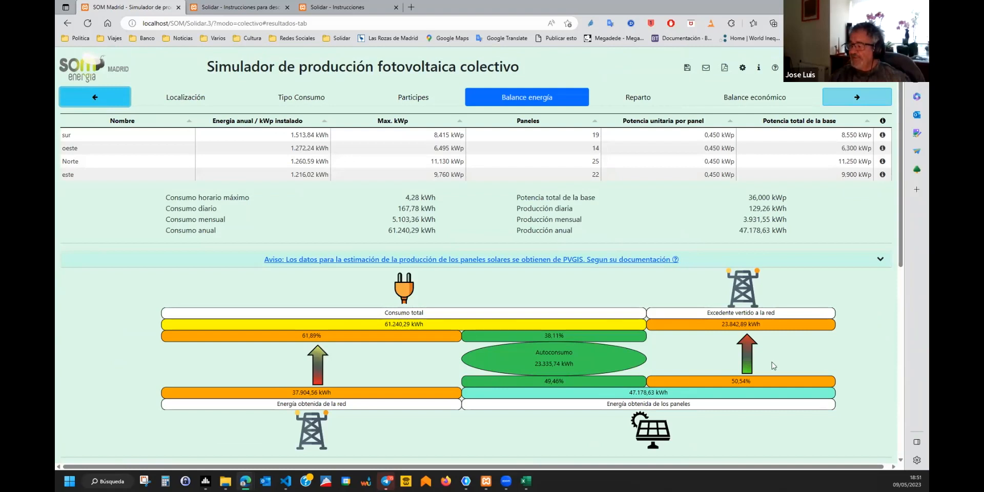
Return to Localización and draw the new Base 14 area on the neighbouring roof.
left_click(82, 103)
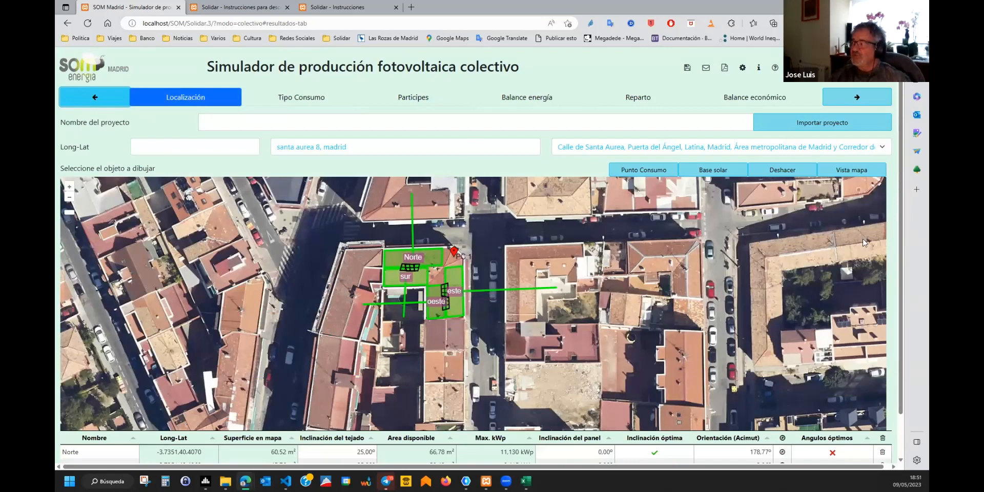
left_click_drag(902, 173, 902, 323)
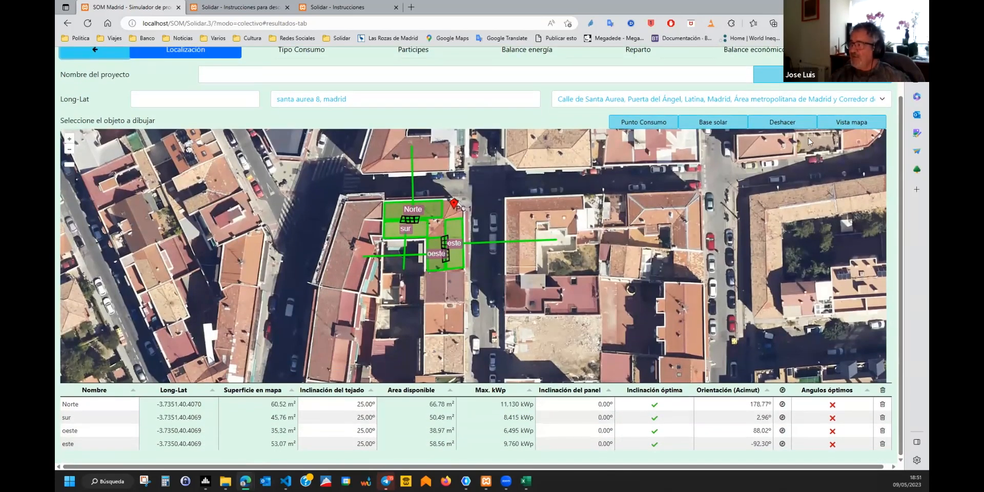
left_click(713, 124)
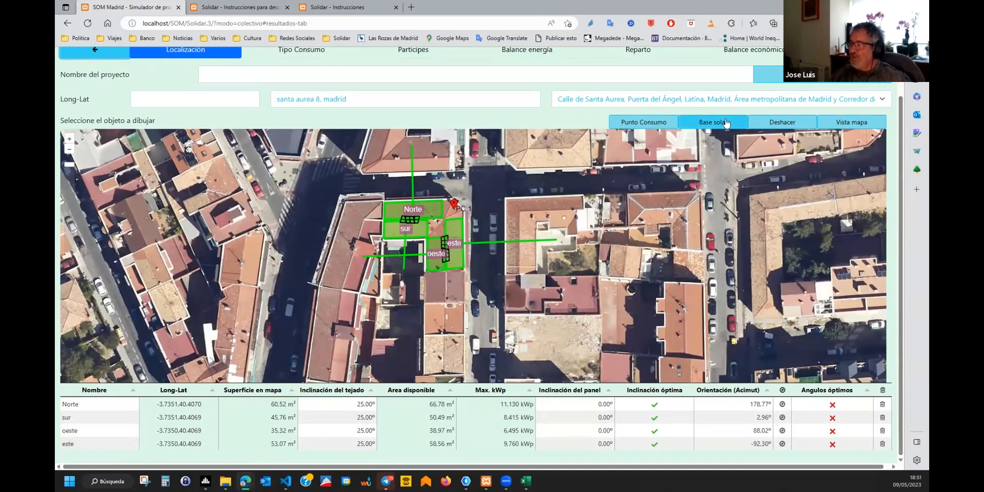
left_click(322, 285)
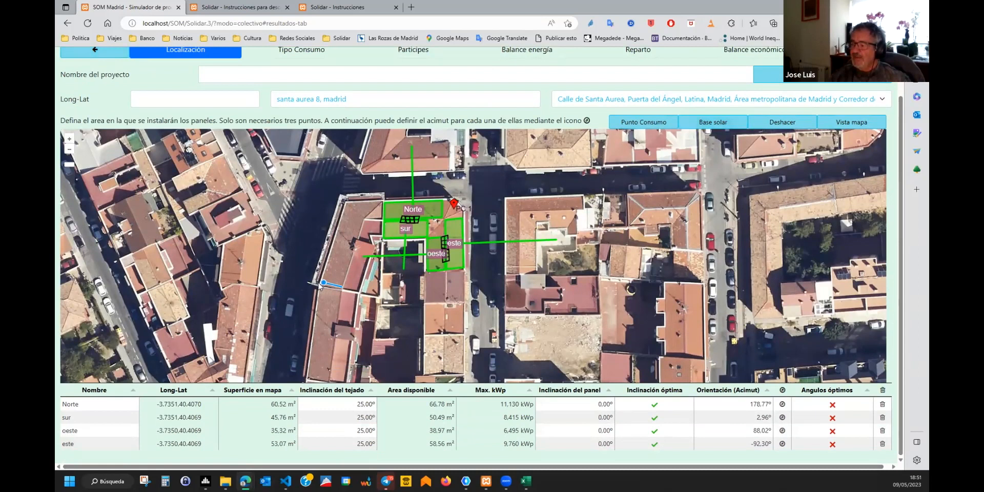
left_click(340, 215)
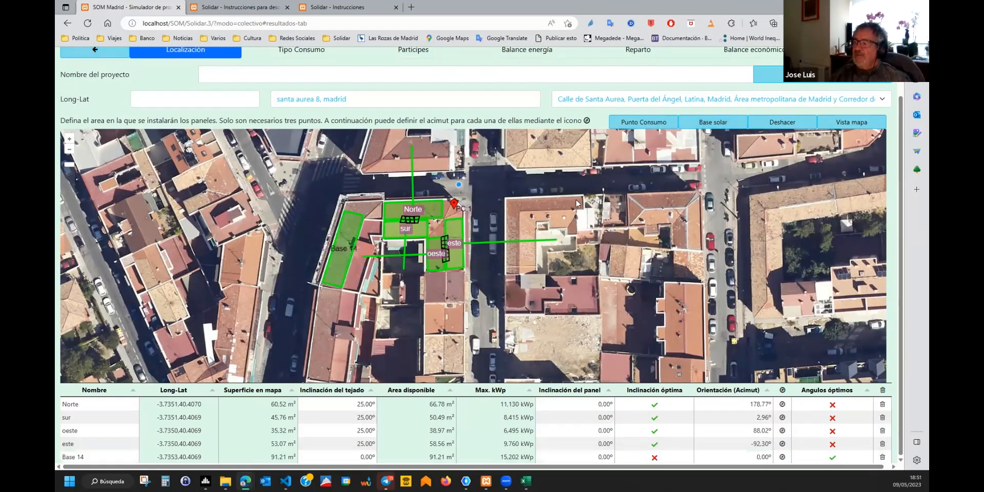
Set Base 14's azimuth to 105,61° and continue to Tipo Consumo.
left_click(782, 456)
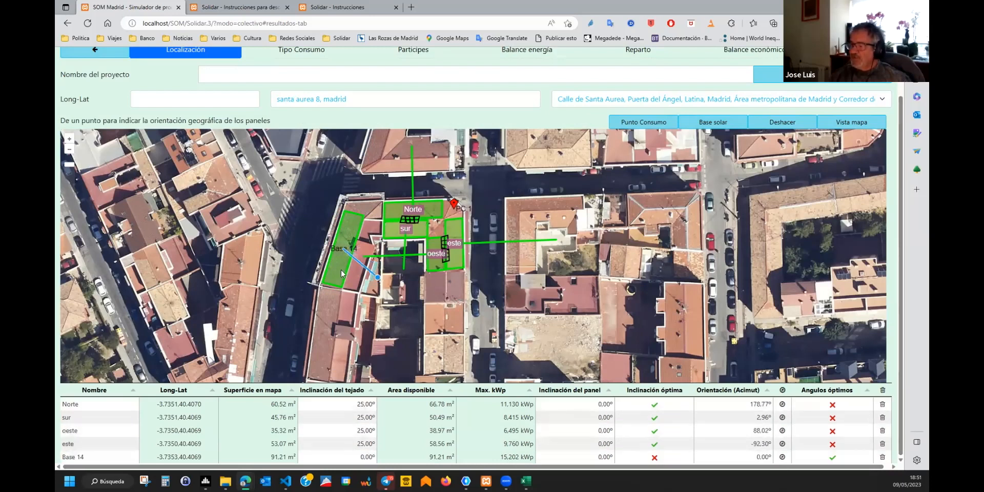
left_click(265, 225)
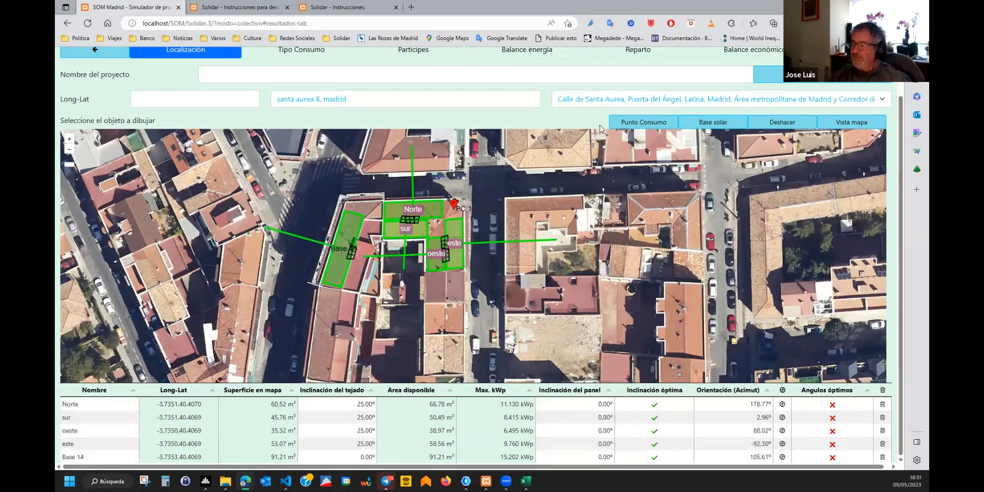
left_click(302, 50)
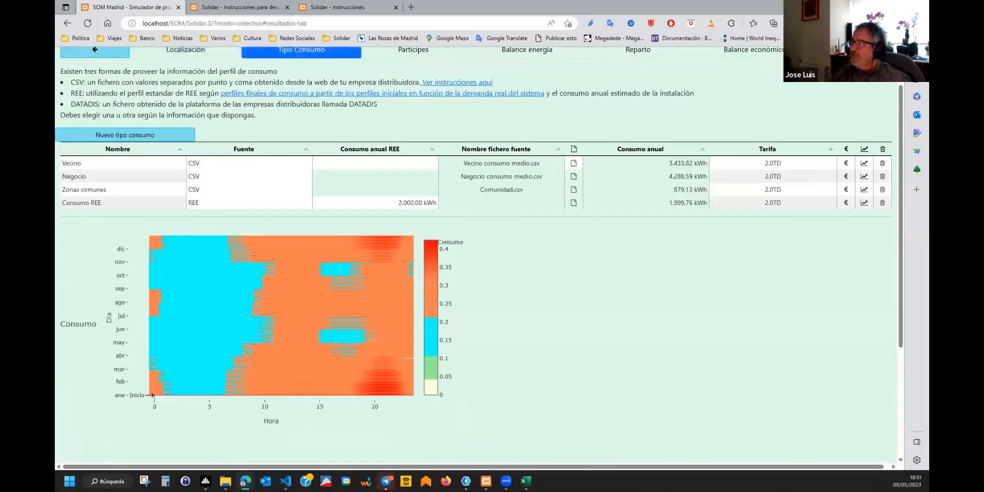
Check the energy balance now including Base 14 (47,250 kWp), then step back to consumption types.
left_click(413, 50)
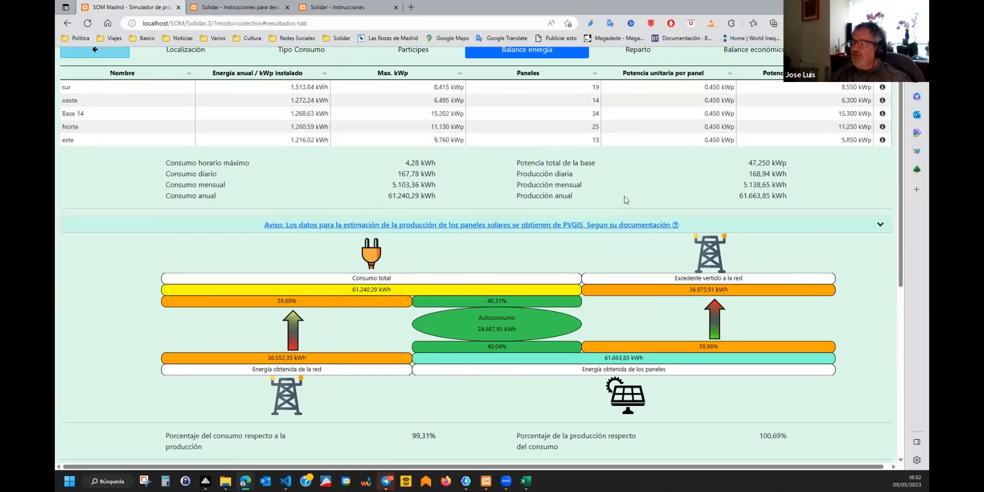
mouse_move(750, 193)
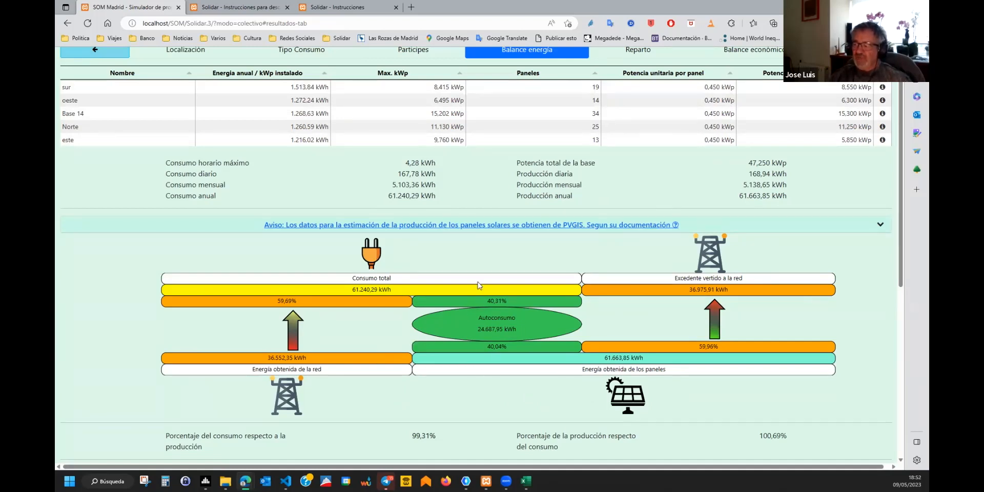
scroll(492, 389, "up", 1)
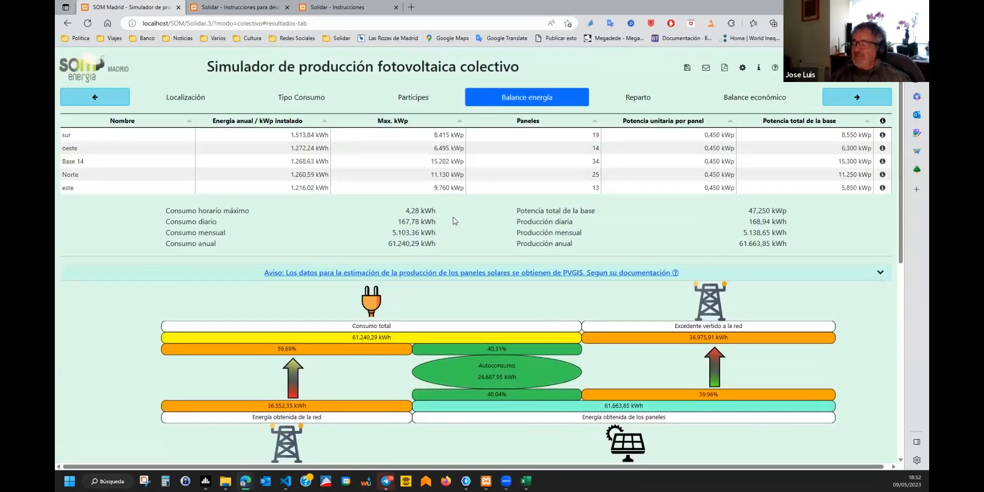
left_click(97, 100)
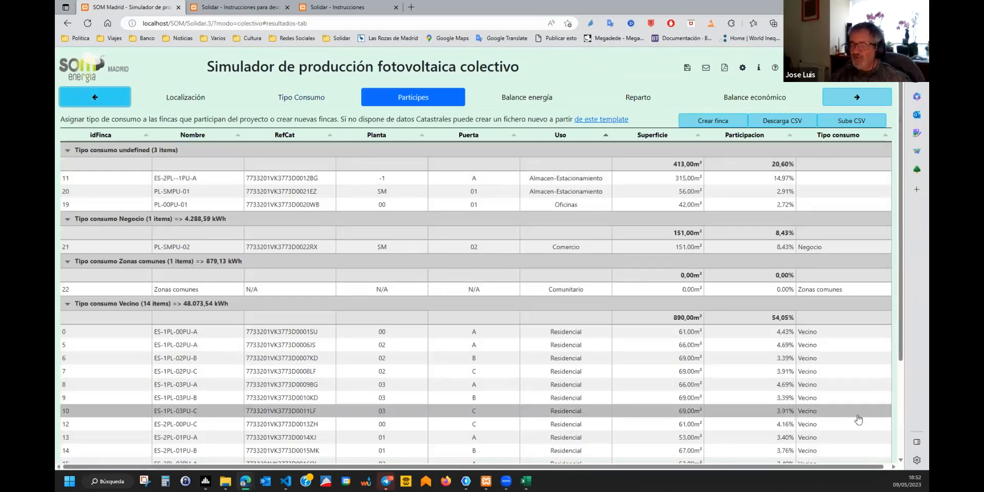
left_click(84, 102)
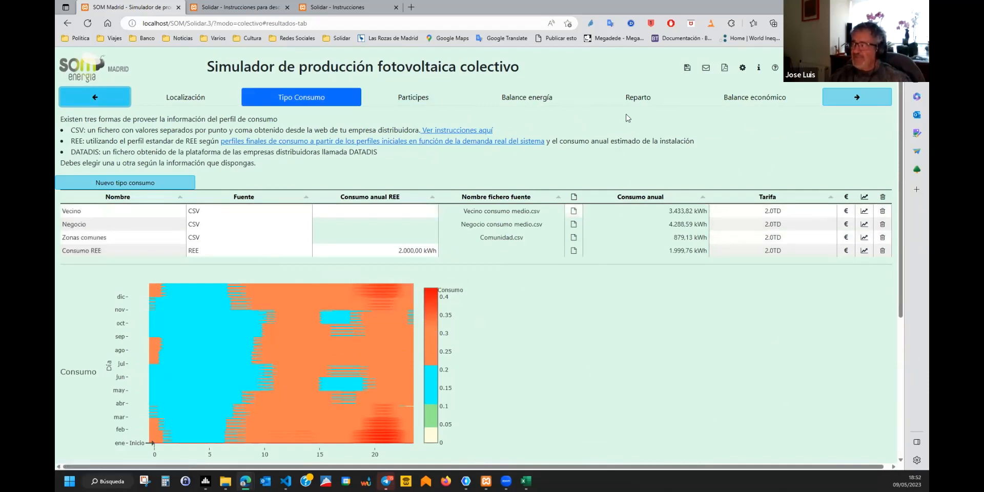
left_click(686, 69)
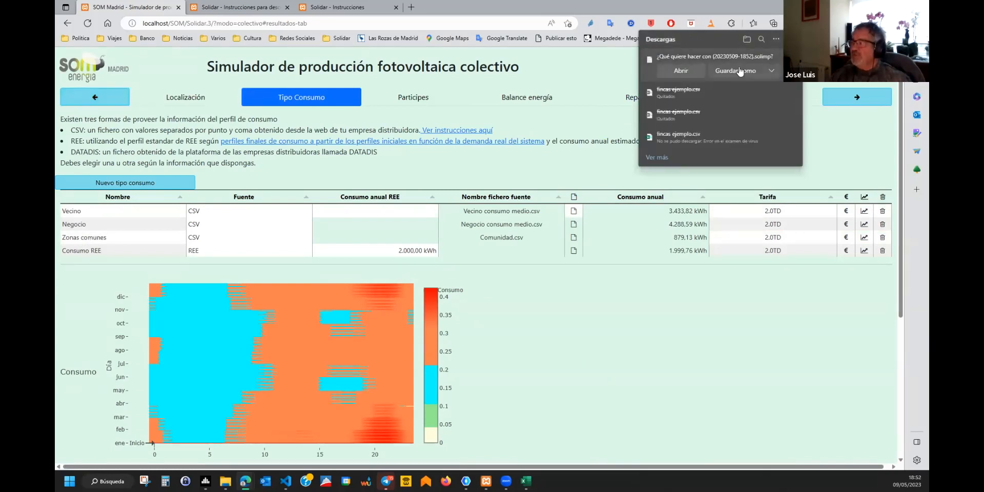
left_click(739, 70)
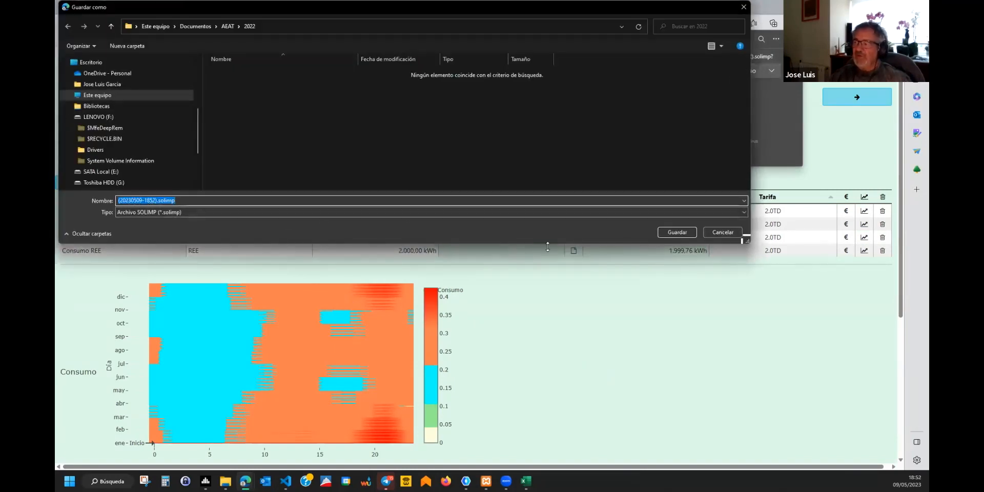
left_click(177, 27)
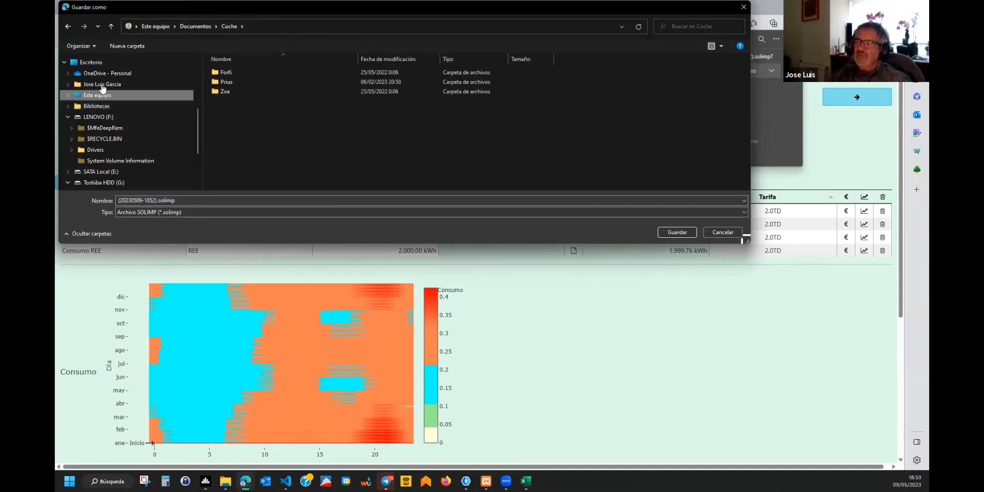
scroll(105, 75, "up", 4)
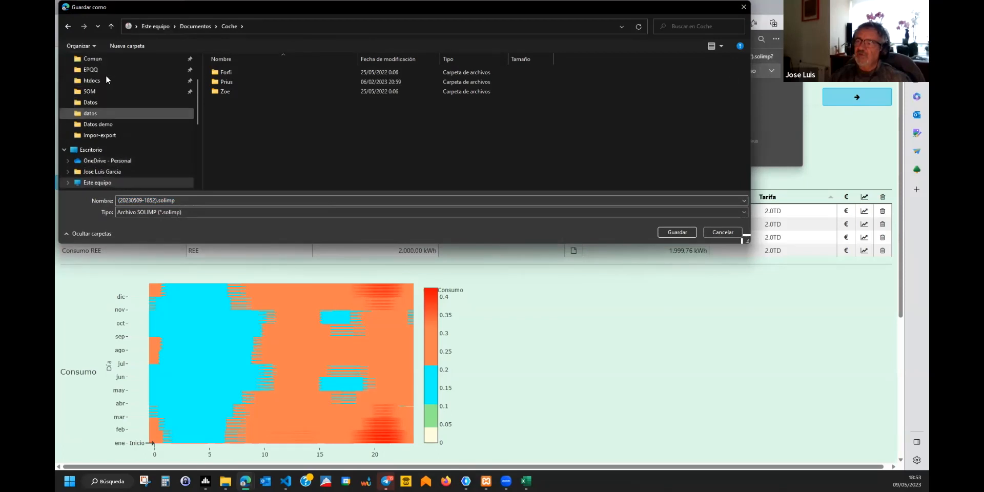
scroll(106, 74, "up", 1)
left_click(103, 80)
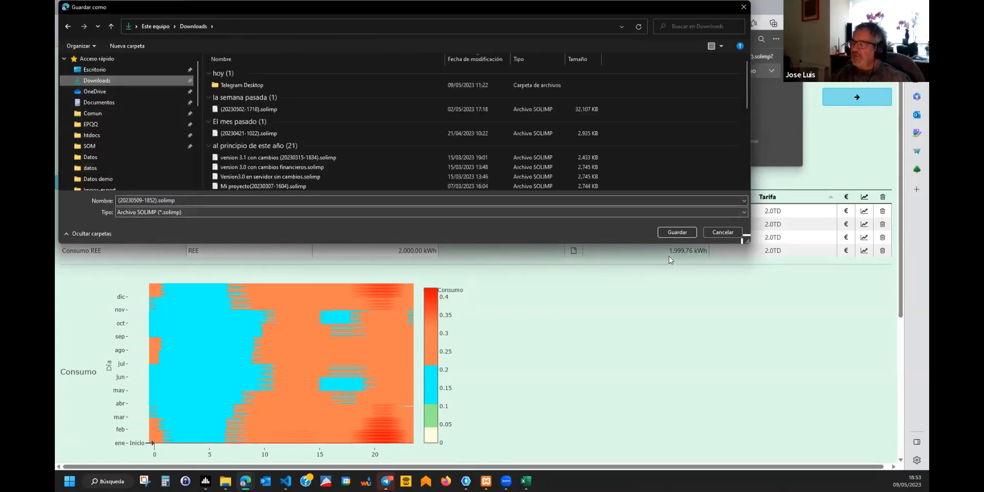
left_click(674, 233)
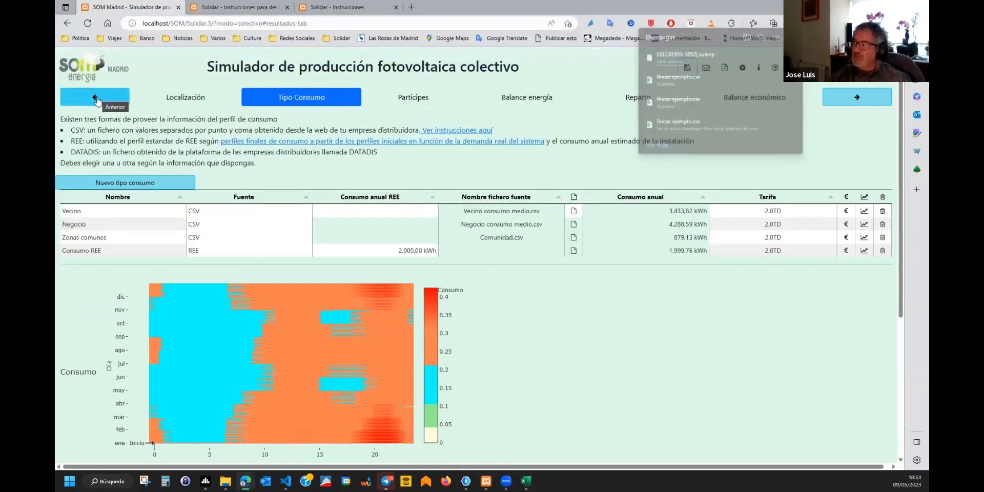
Step through the simulation stages again and settle on the Reparto table.
left_click(96, 99)
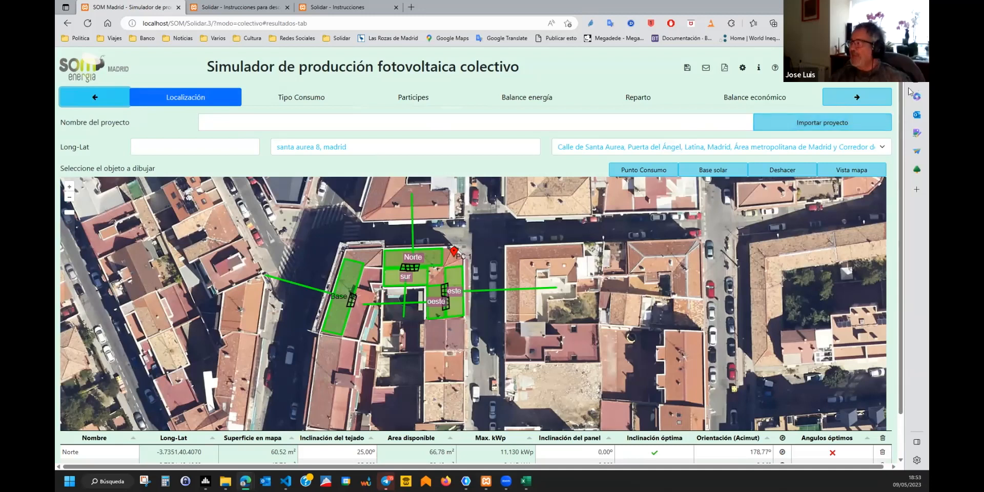
left_click(858, 99)
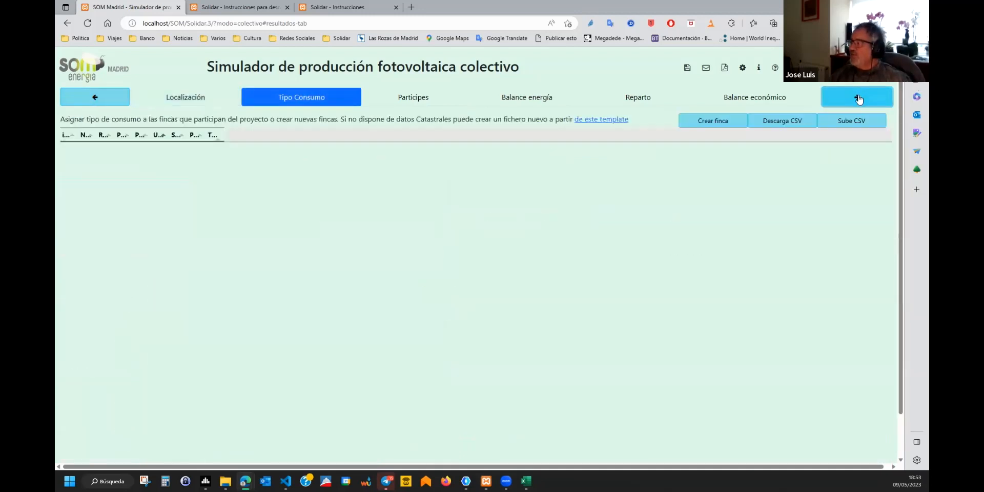
left_click(859, 98)
left_click(858, 98)
left_click(859, 98)
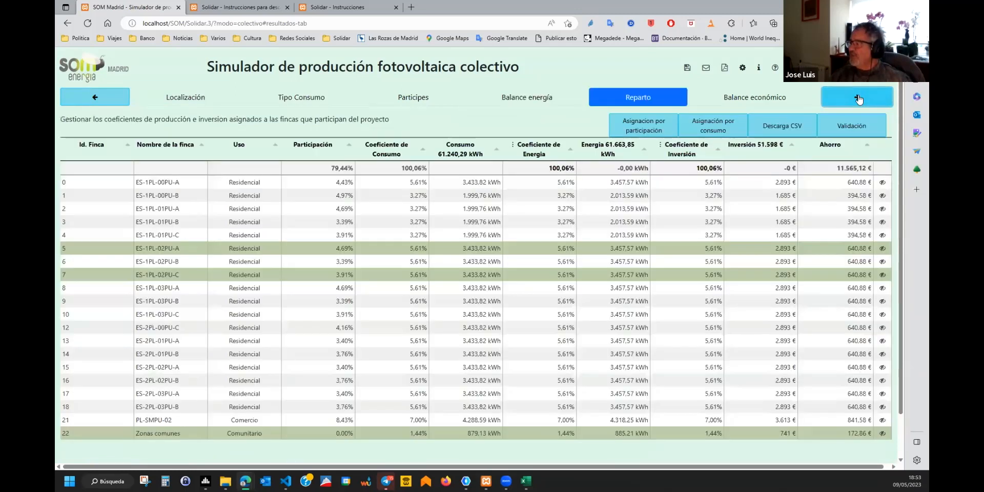
left_click(859, 98)
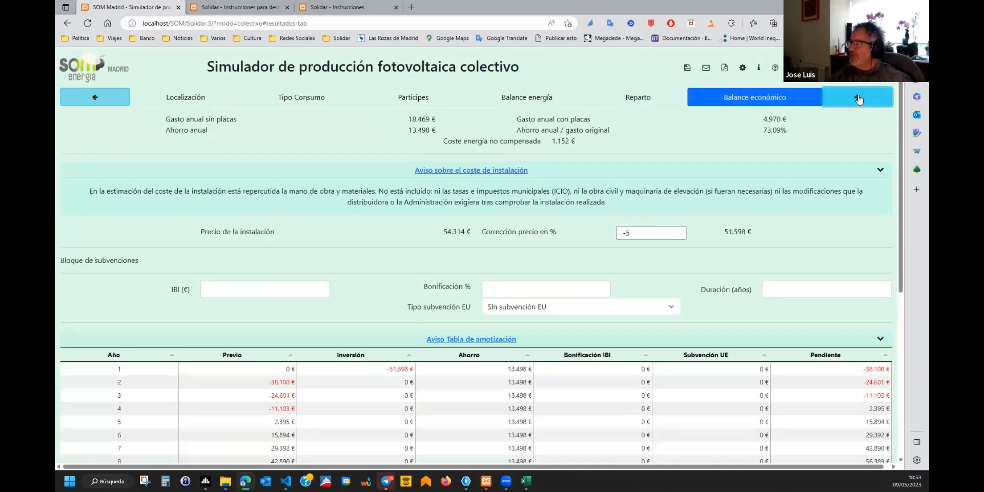
left_click(94, 98)
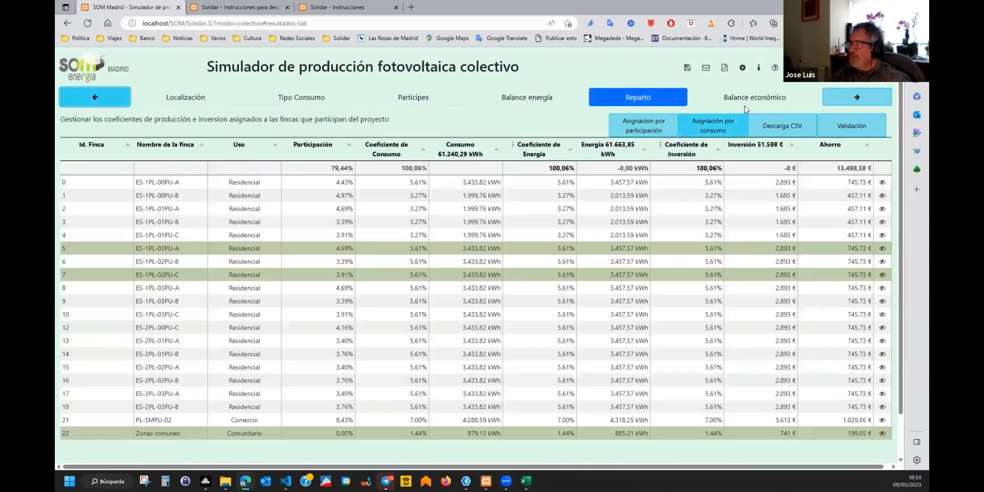
Download the Reparto table as reparto-.csv into Downloads and open it in Excel.
left_click(781, 129)
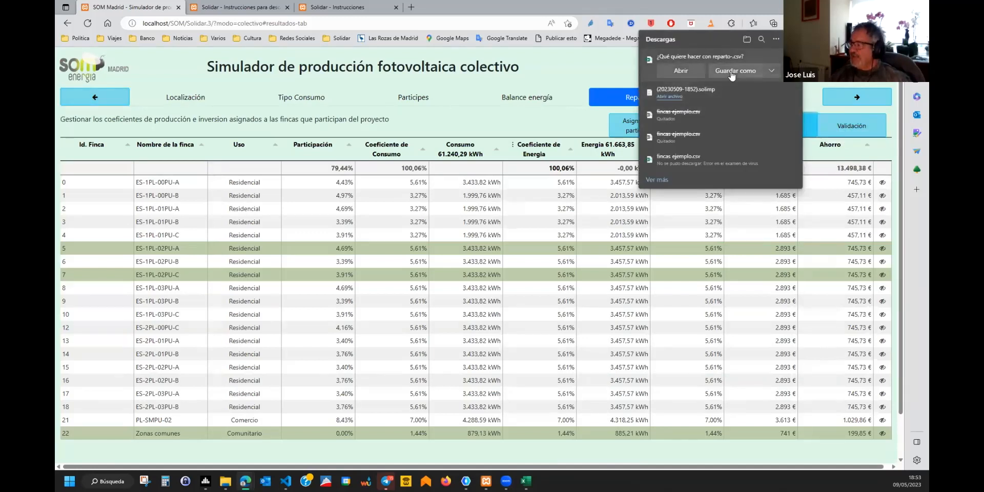
left_click(732, 75)
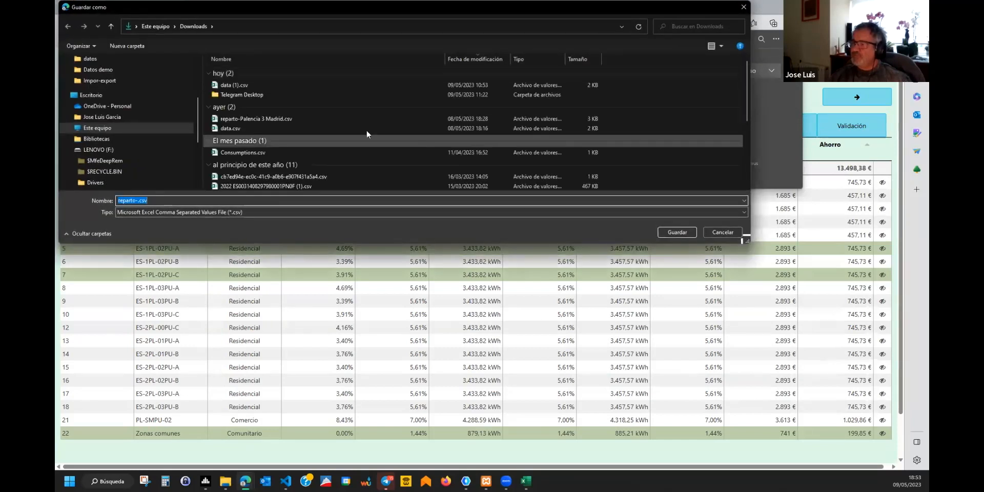
left_click(686, 233)
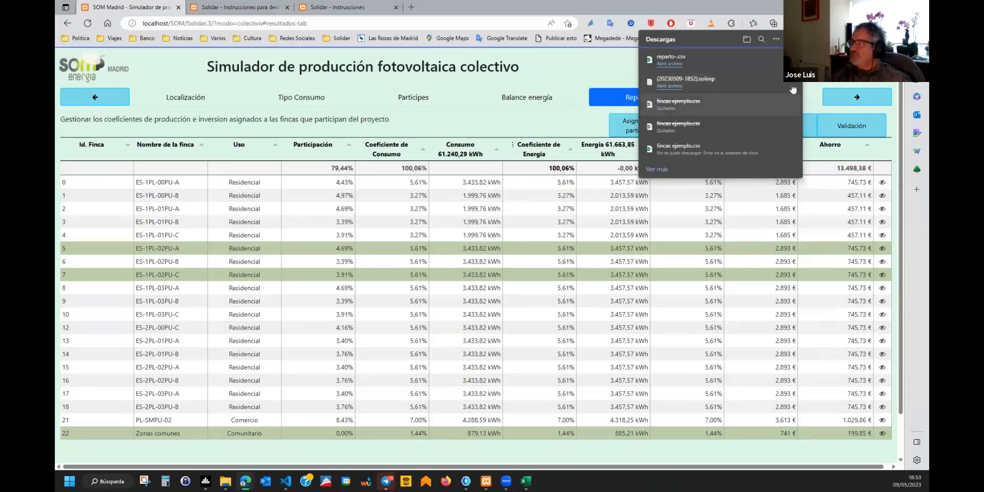
left_click(666, 59)
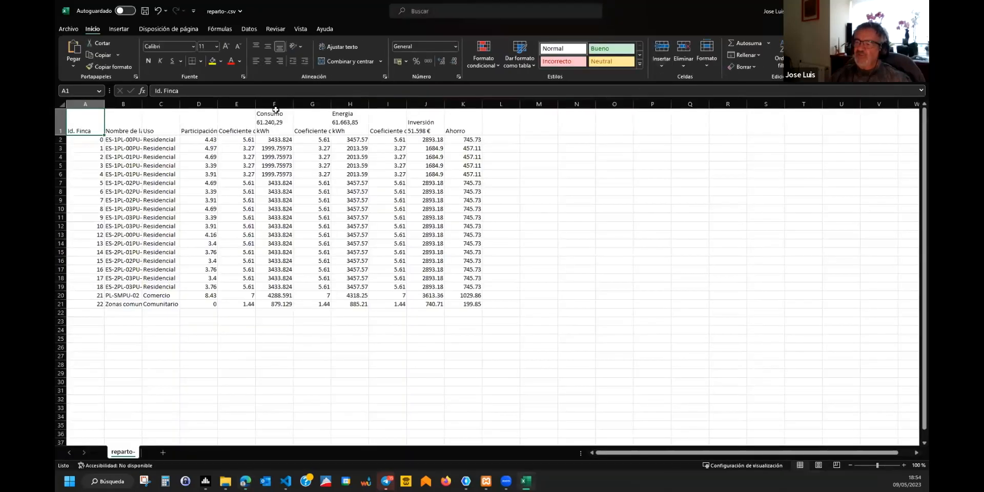
Widen column B of reparto- for full finca names, then close reparto- and fincas ejemplo.
left_click_drag(142, 103, 195, 103)
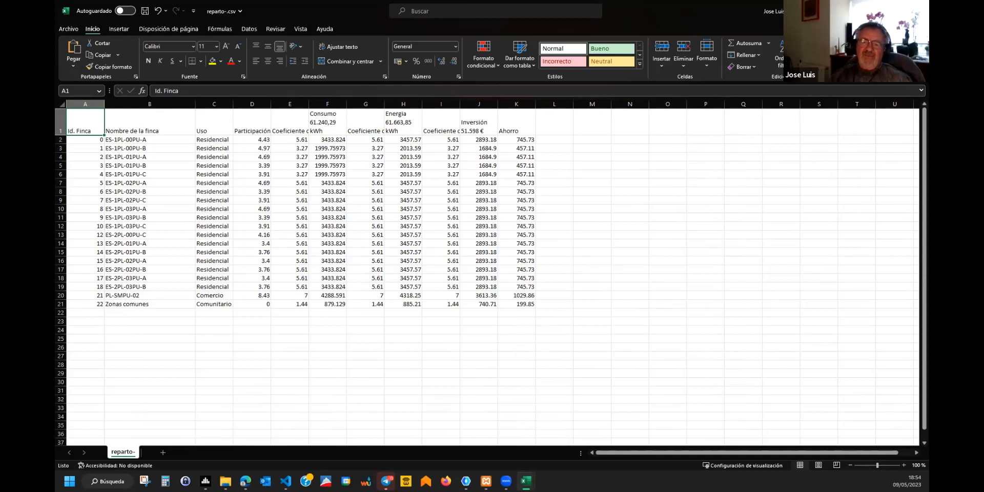
left_click(916, 10)
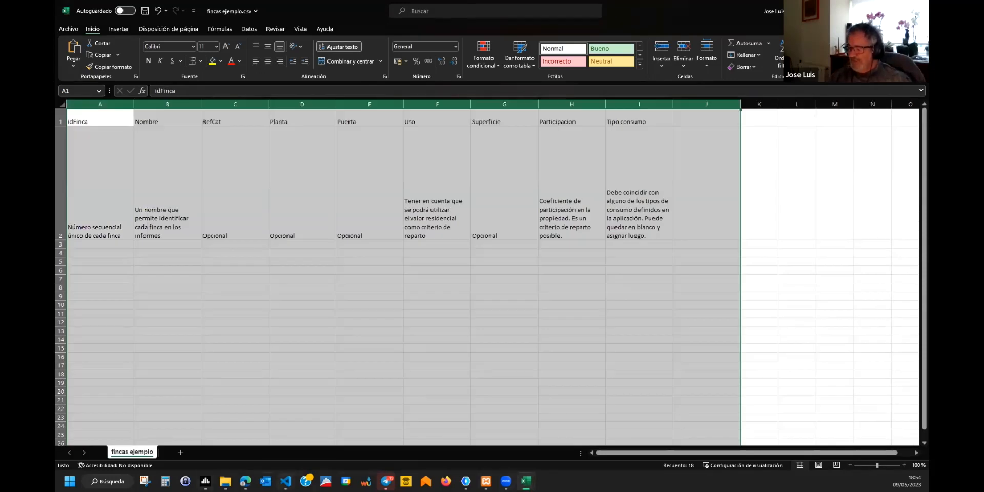
left_click(876, 11)
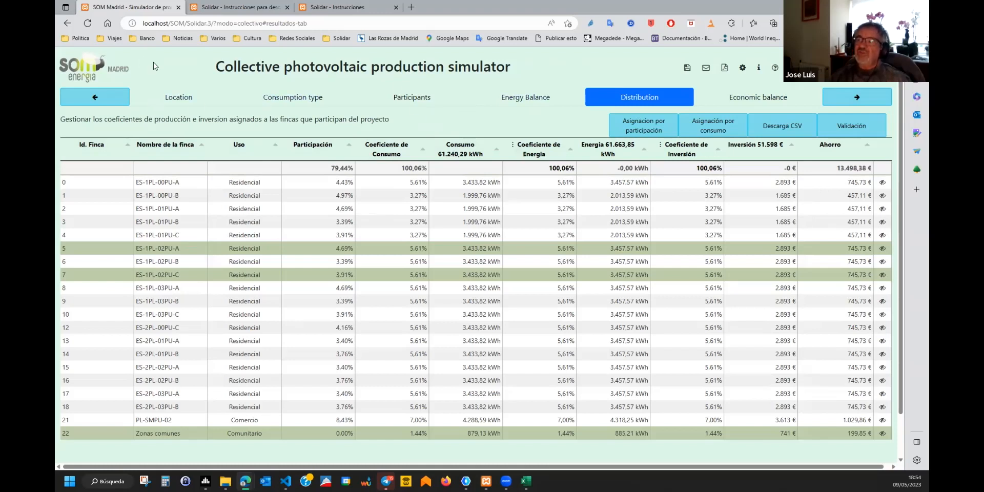
Return to the Energy Balance step, showing 24.687,95 kWh self-consumption and 36.975,91 kWh surplus.
left_click(95, 99)
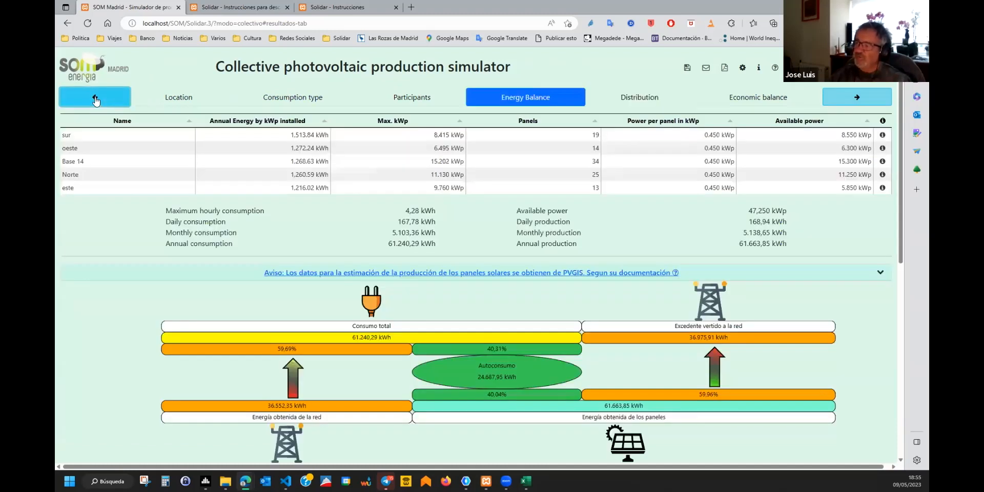